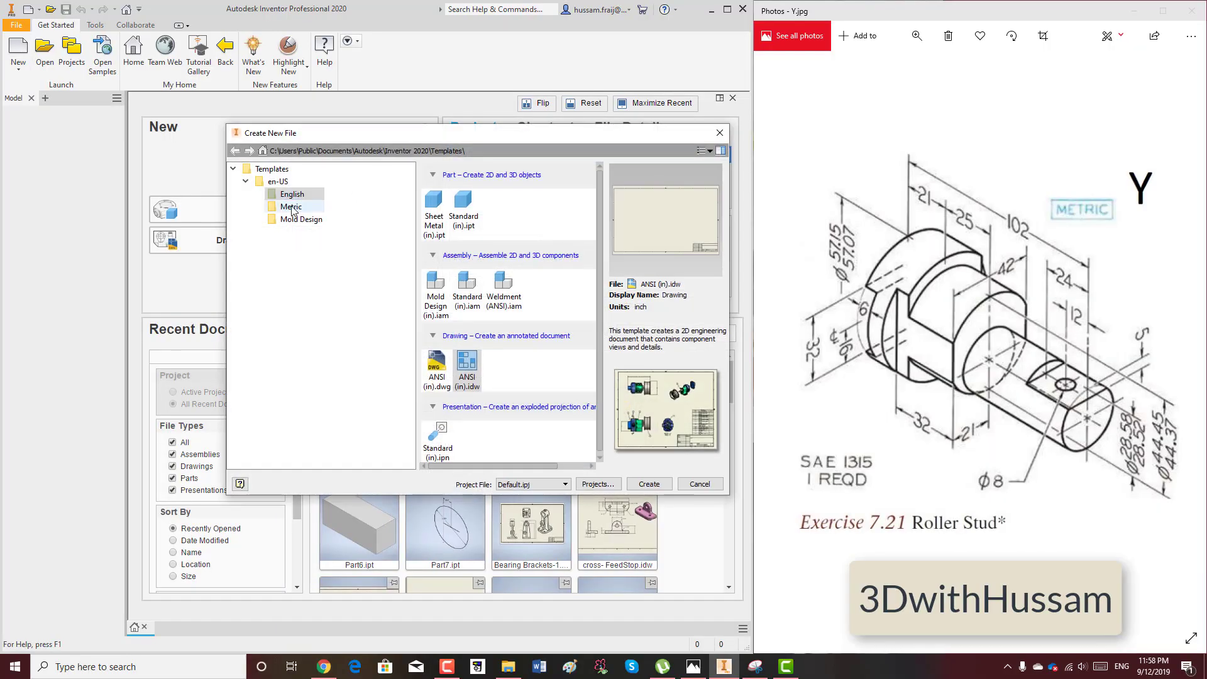
Step: Create a new part from the metric Standard (mm).ipt template
click(291, 207)
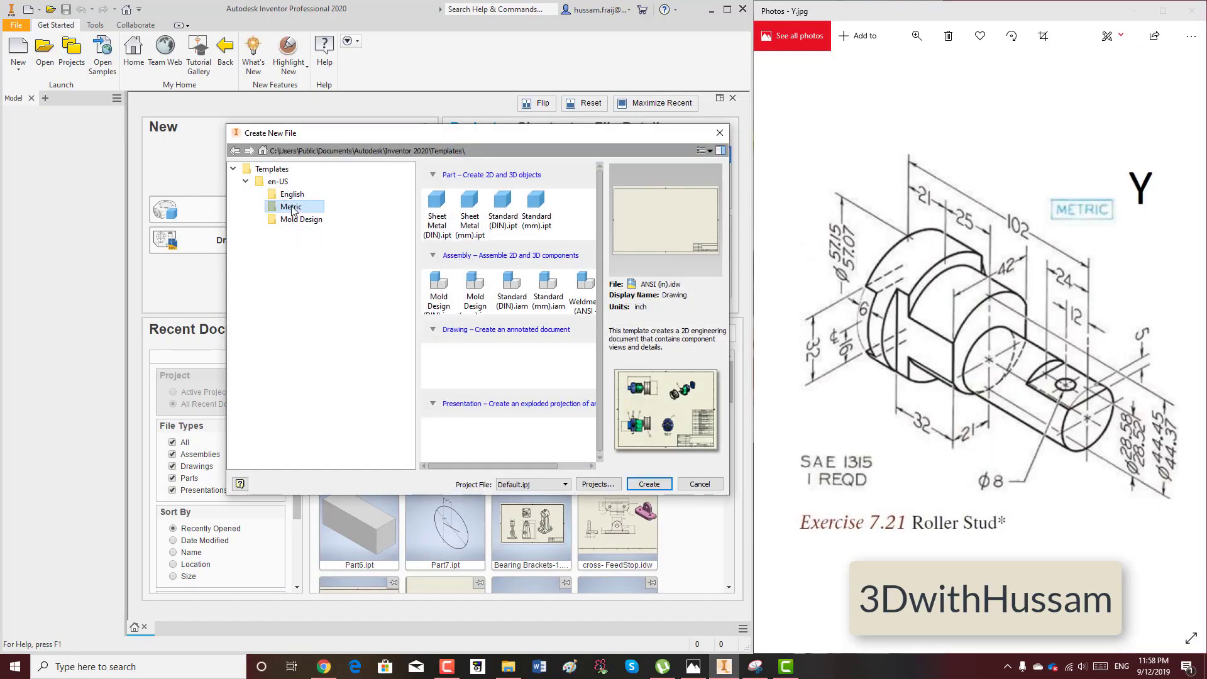
click(535, 204)
click(648, 484)
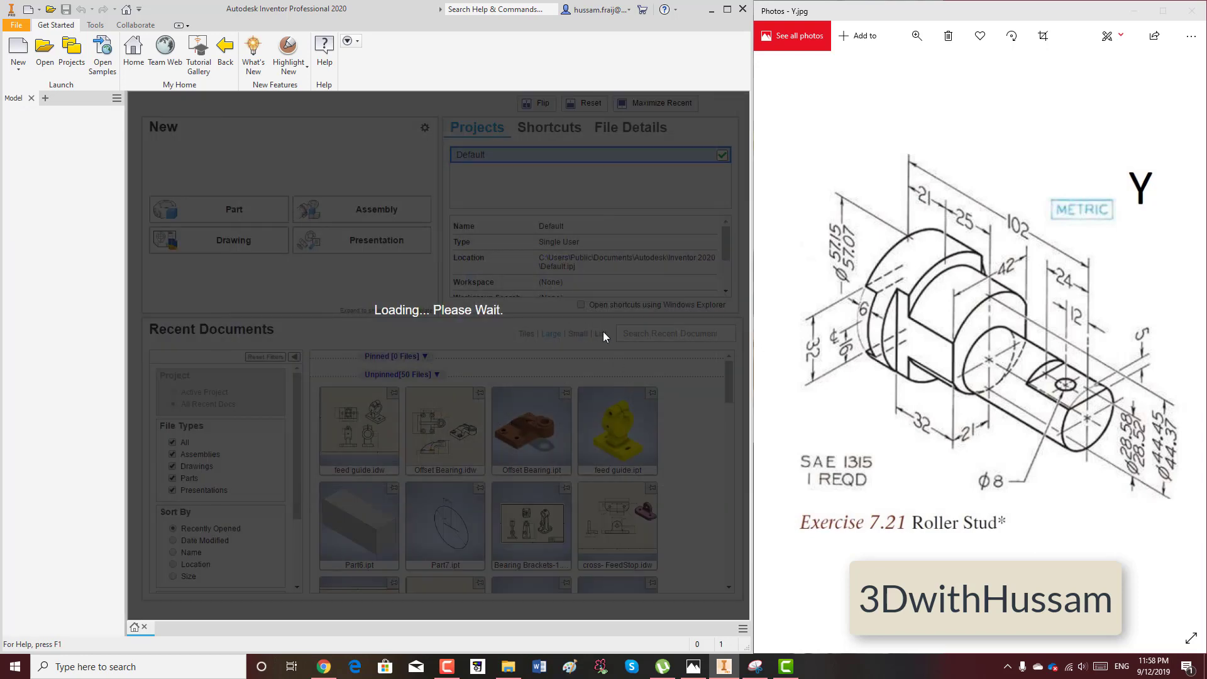
Step: Sketch a 57.15 mm circle at the origin on the YZ Plane and start a 21 mm extrusion
click(693, 114)
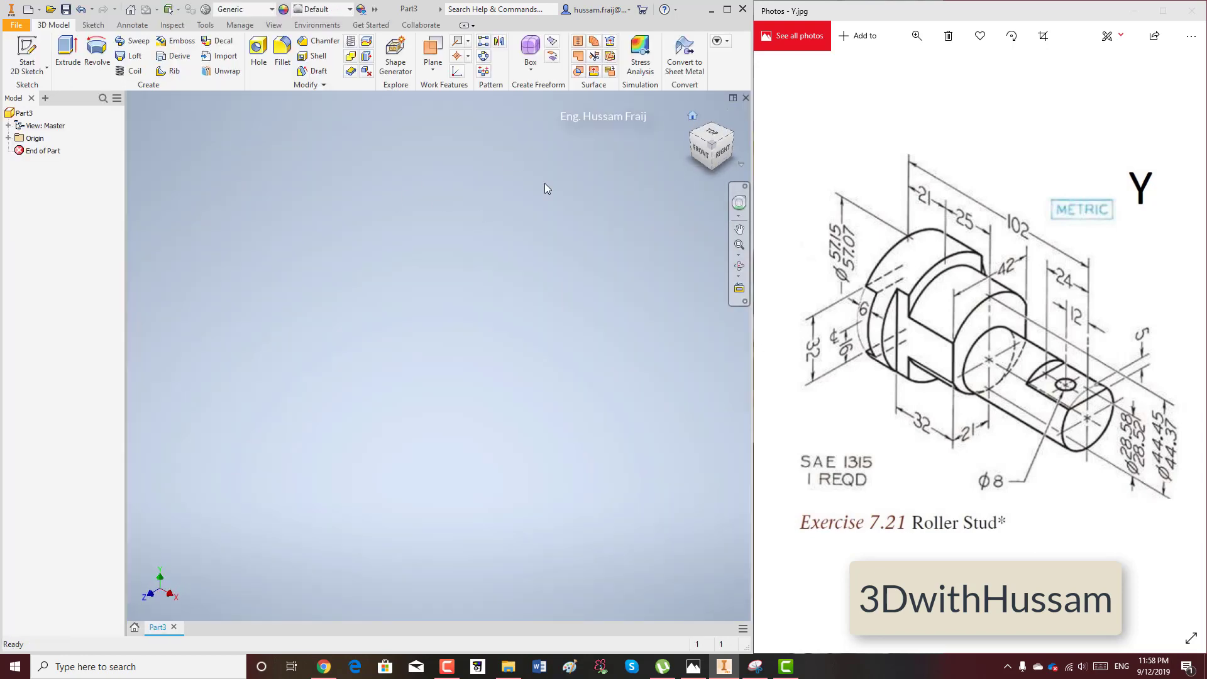
click(9, 138)
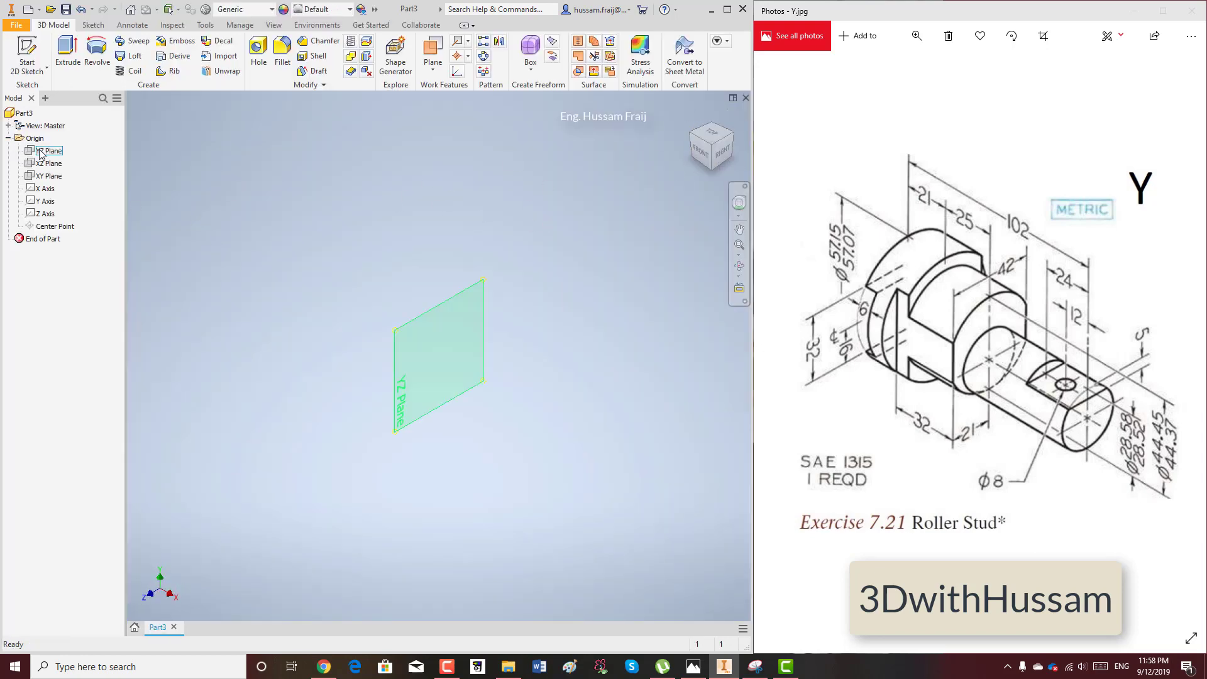
click(40, 153)
click(13, 85)
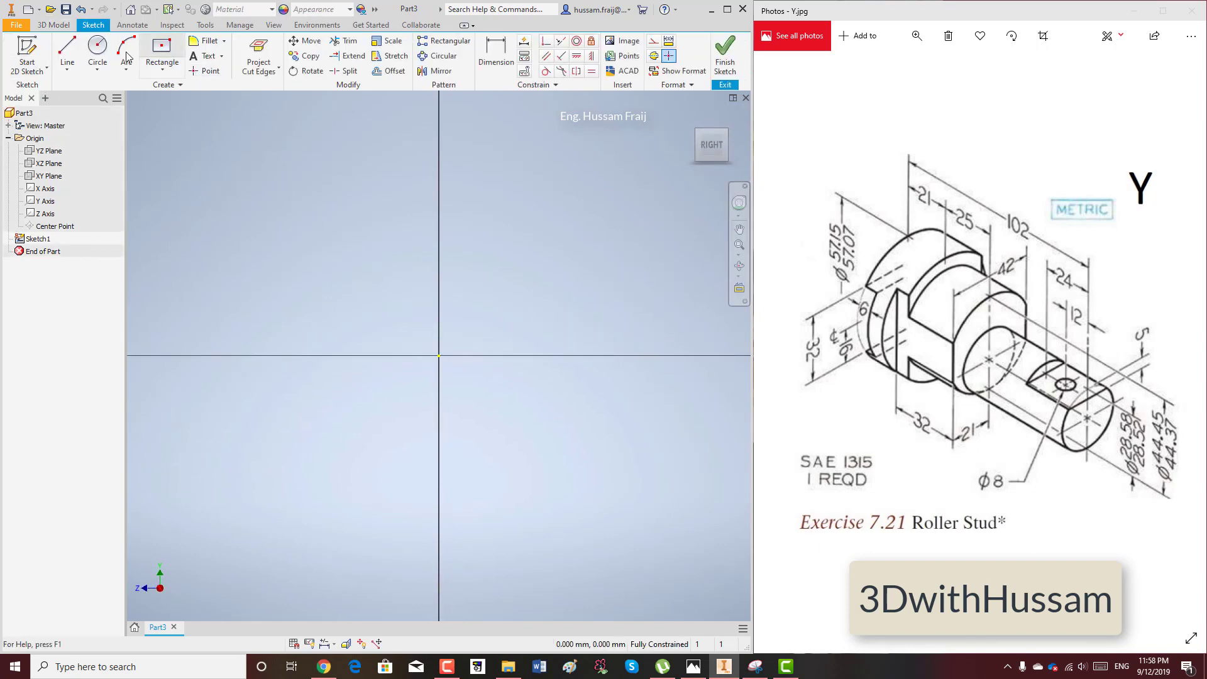
click(97, 50)
click(438, 357)
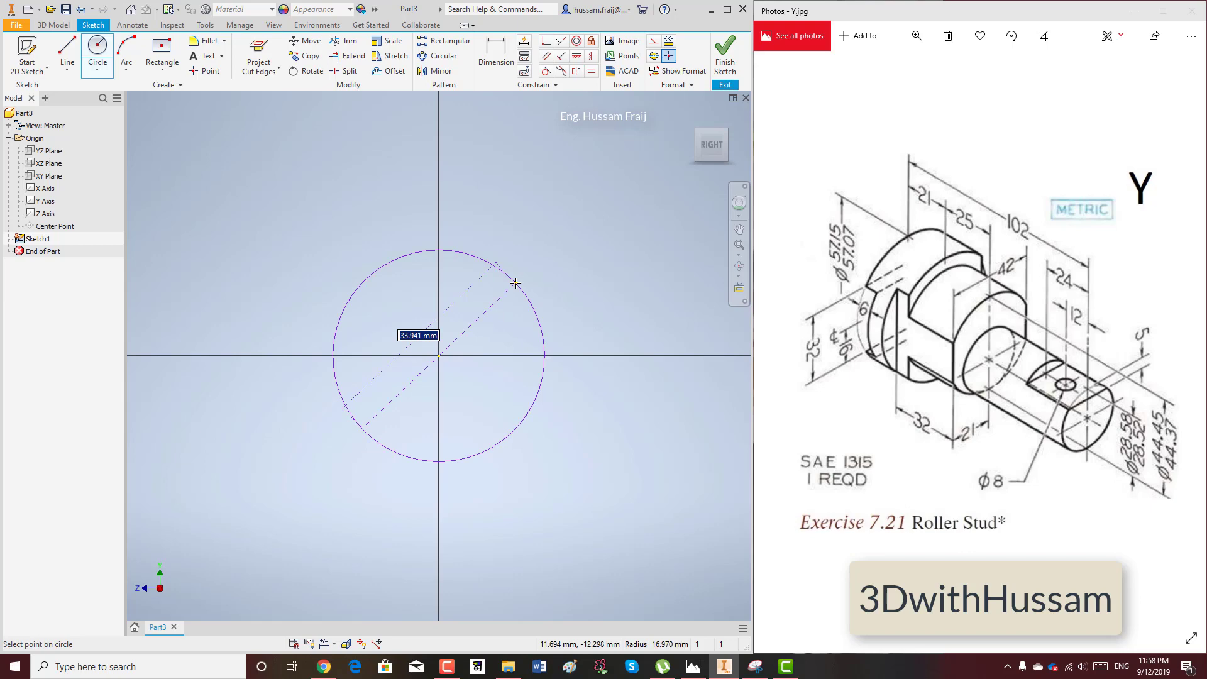
text(57.15)
key(Return)
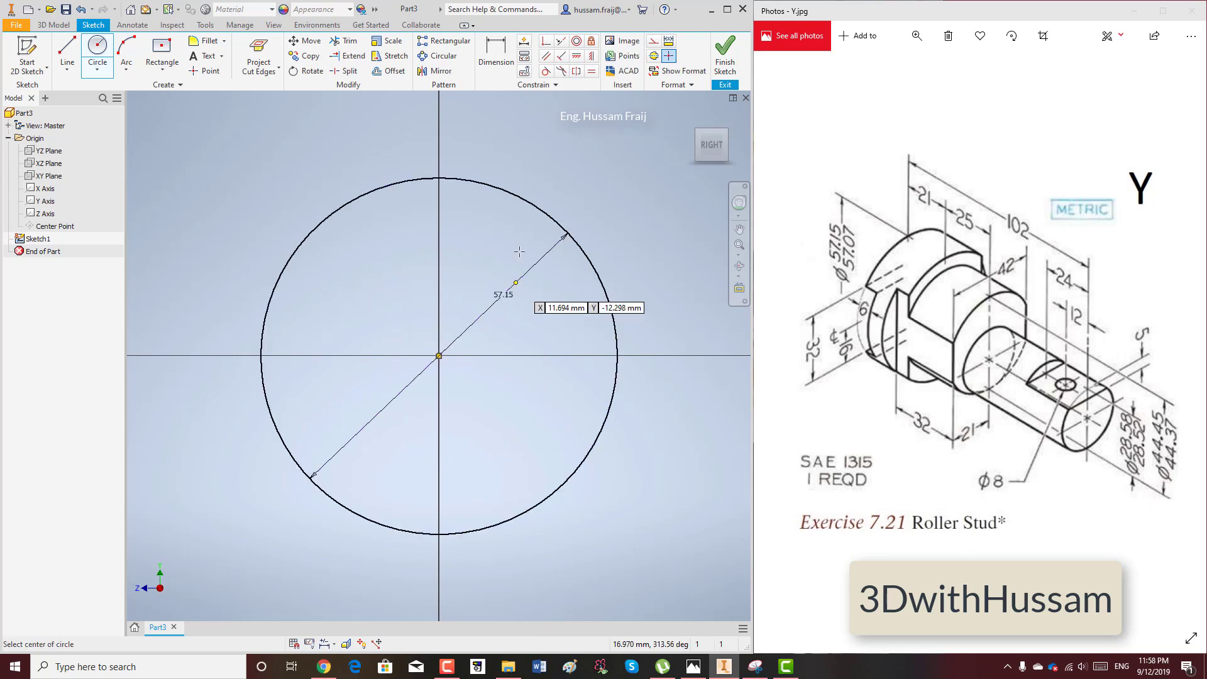
click(724, 53)
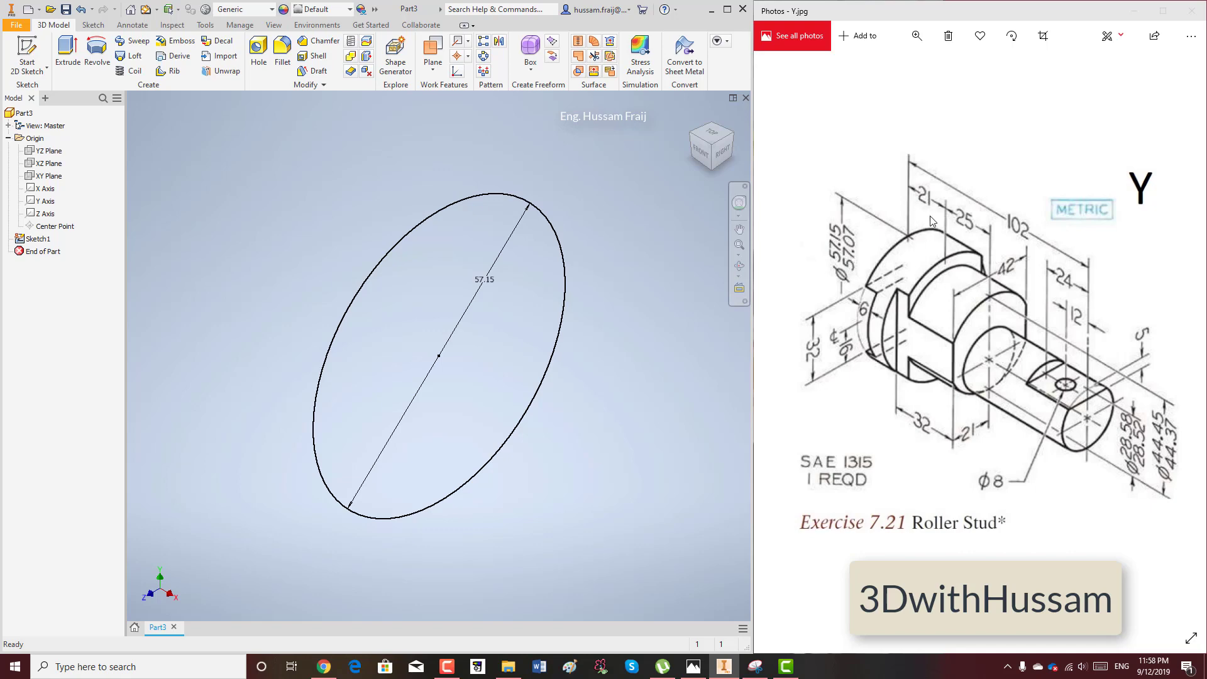
text(e)
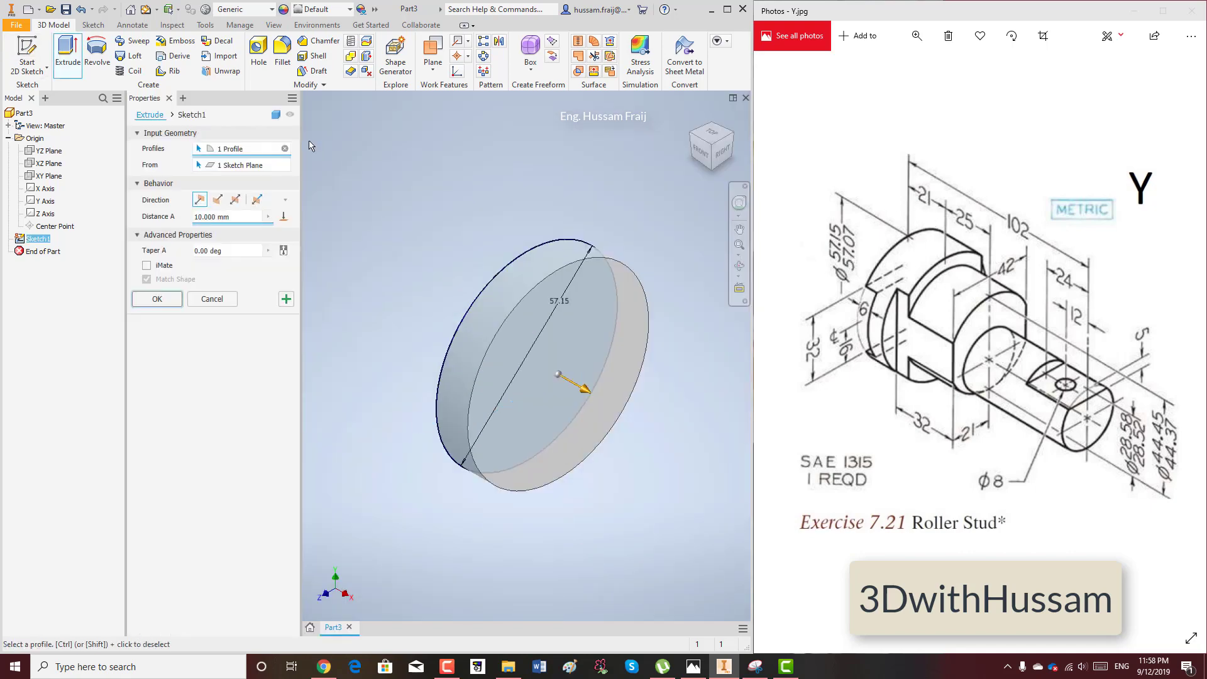
text(21)
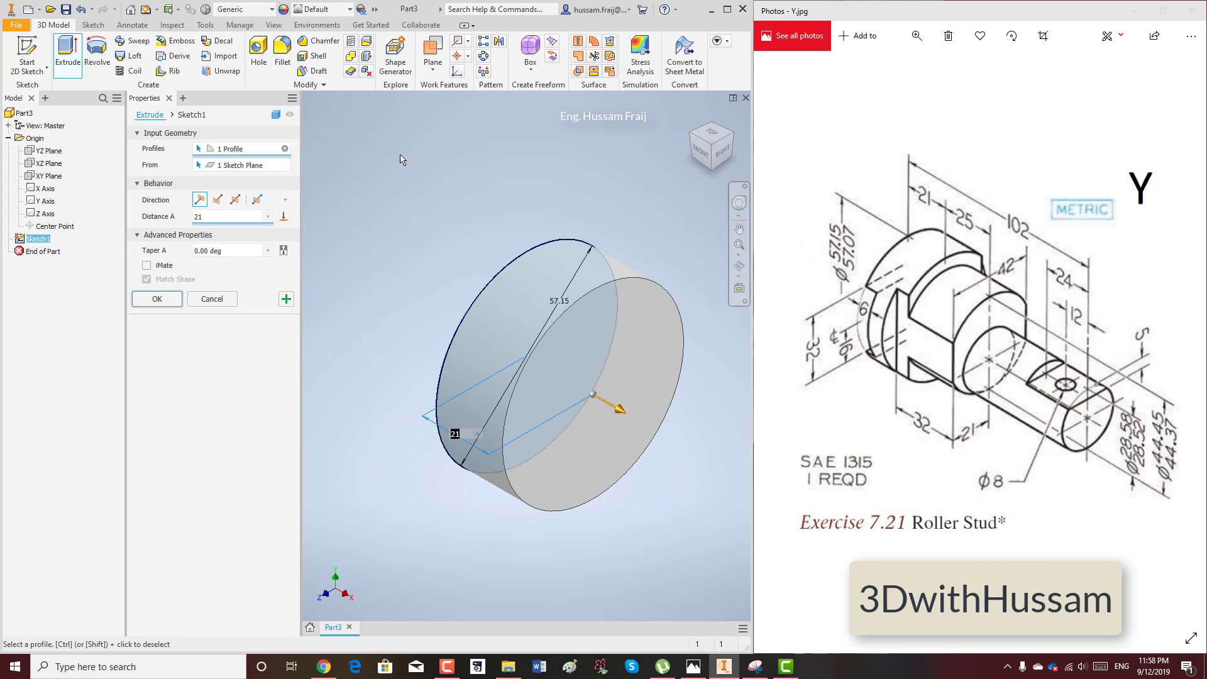
Step: Complete the 21 mm disc and sketch a 44.45 mm circle centred on its front face
click(154, 300)
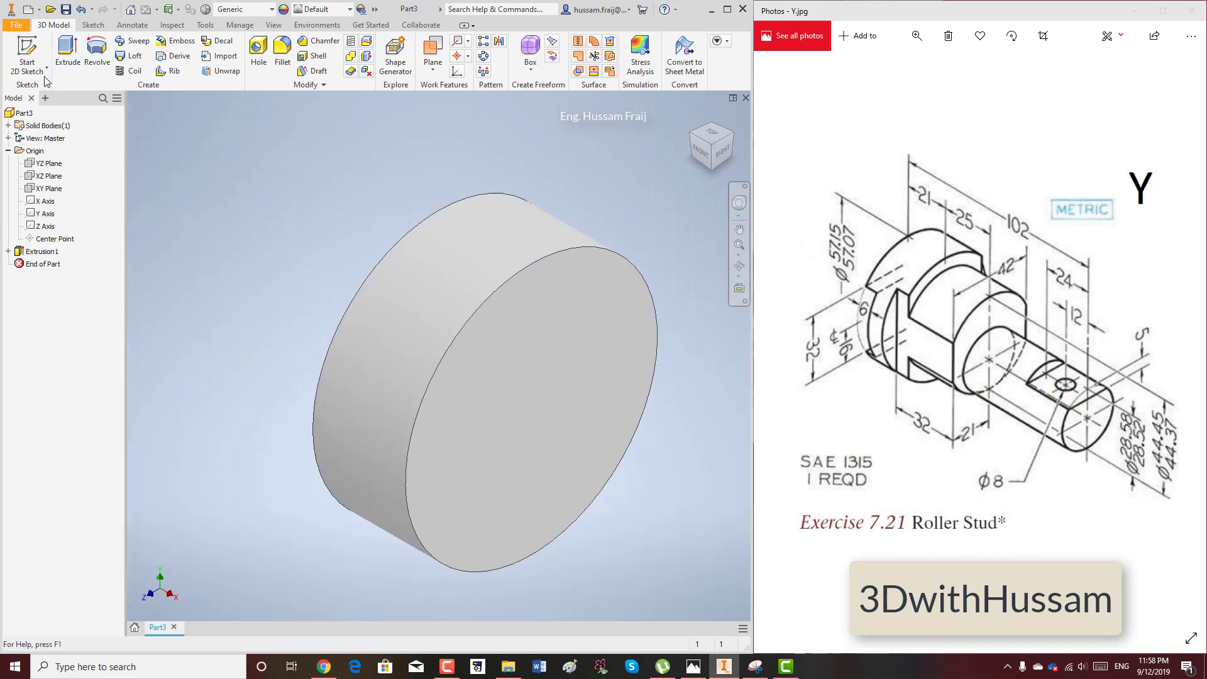
click(27, 59)
click(503, 291)
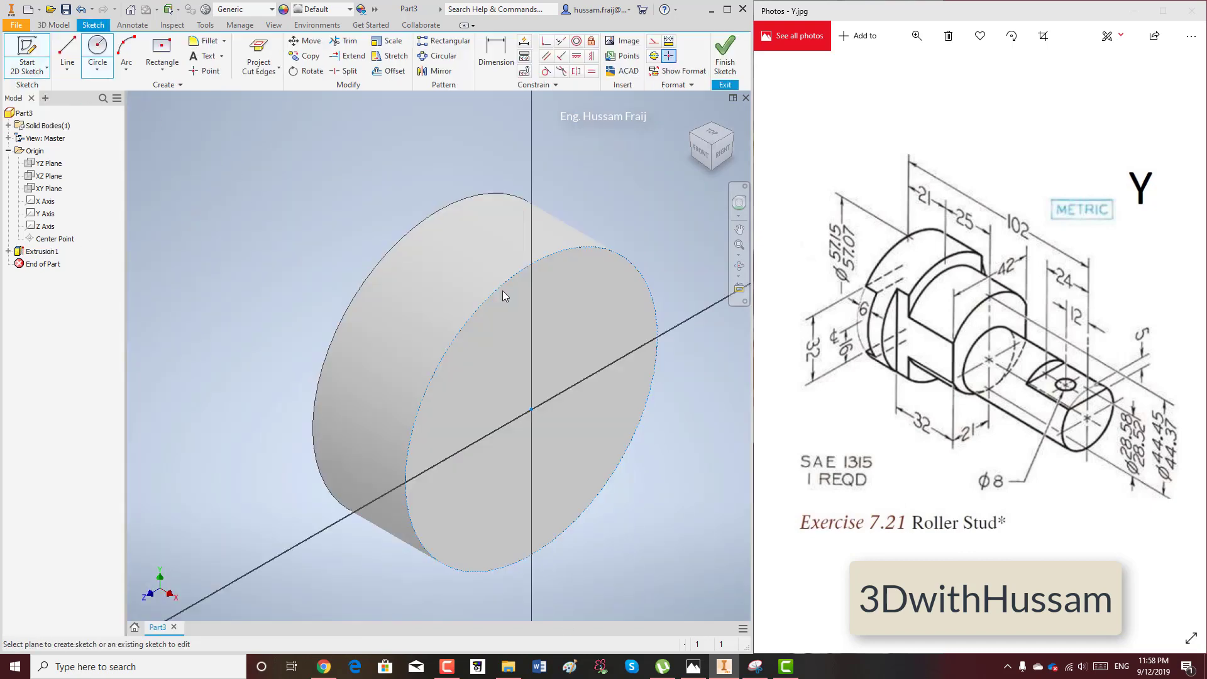
key(c)
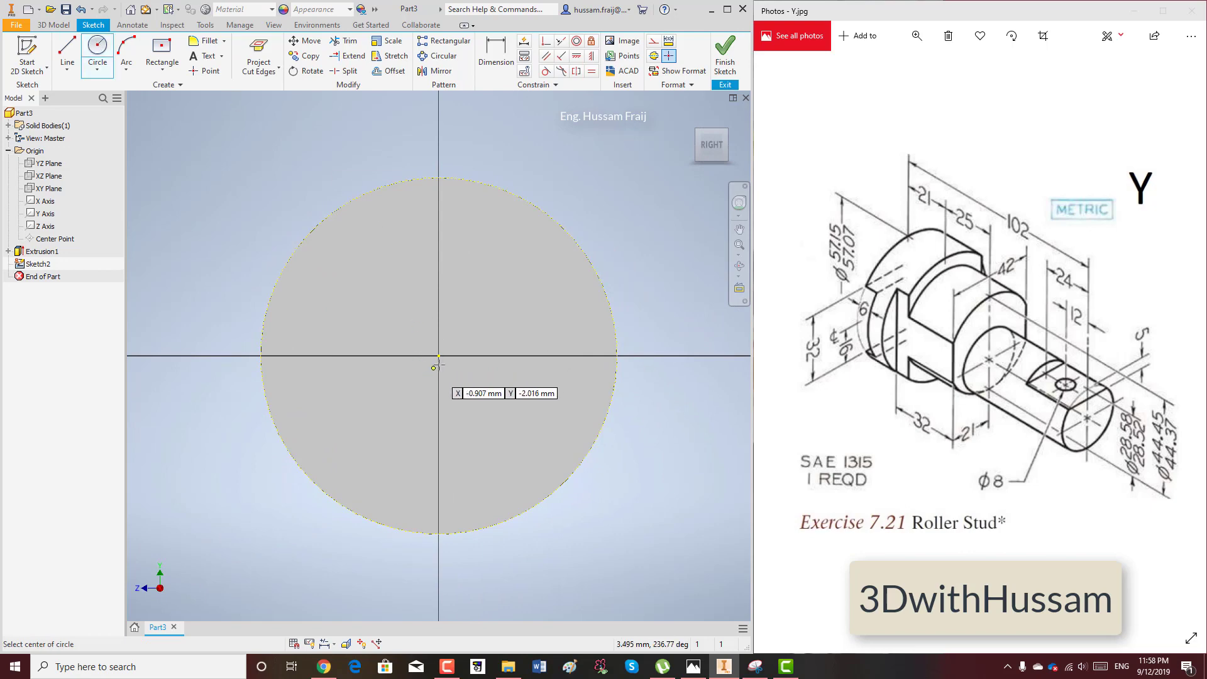
click(438, 356)
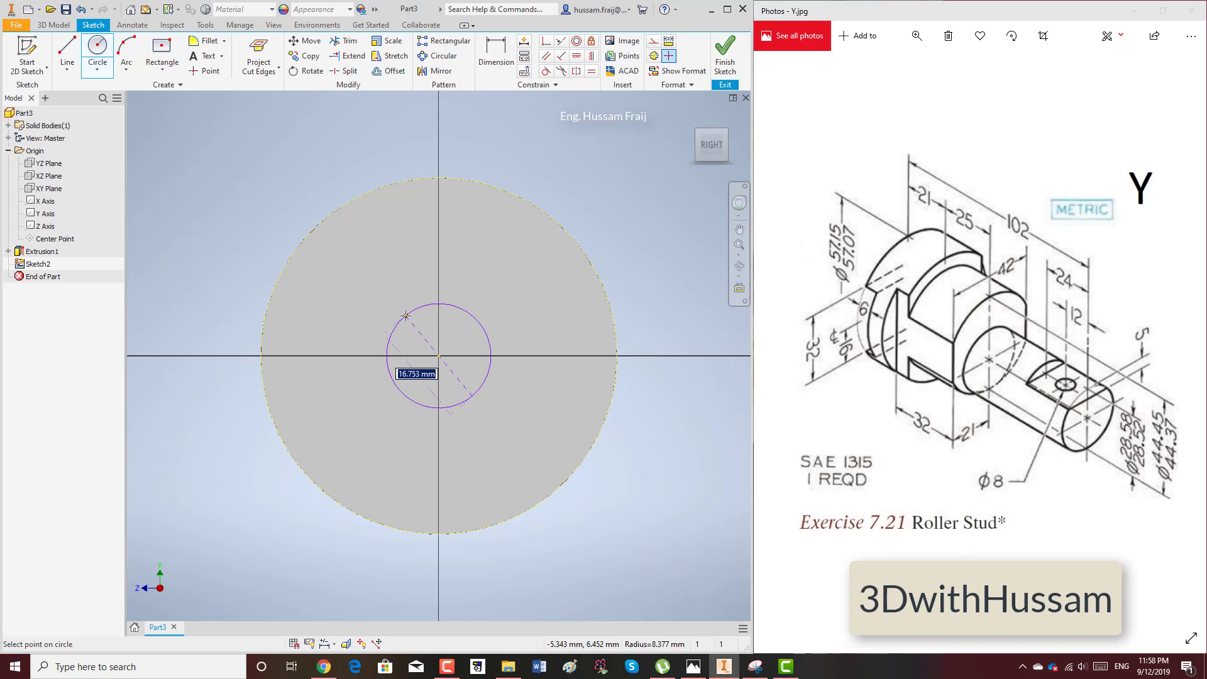
text(44.45)
key(Return)
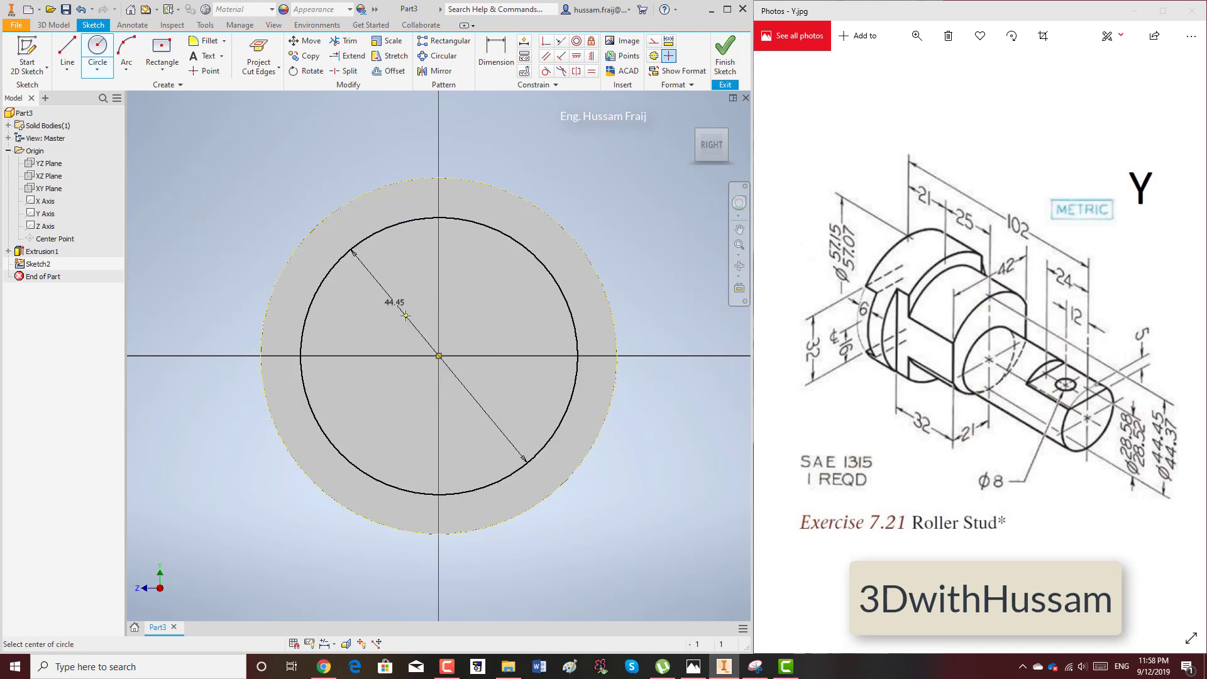
click(721, 54)
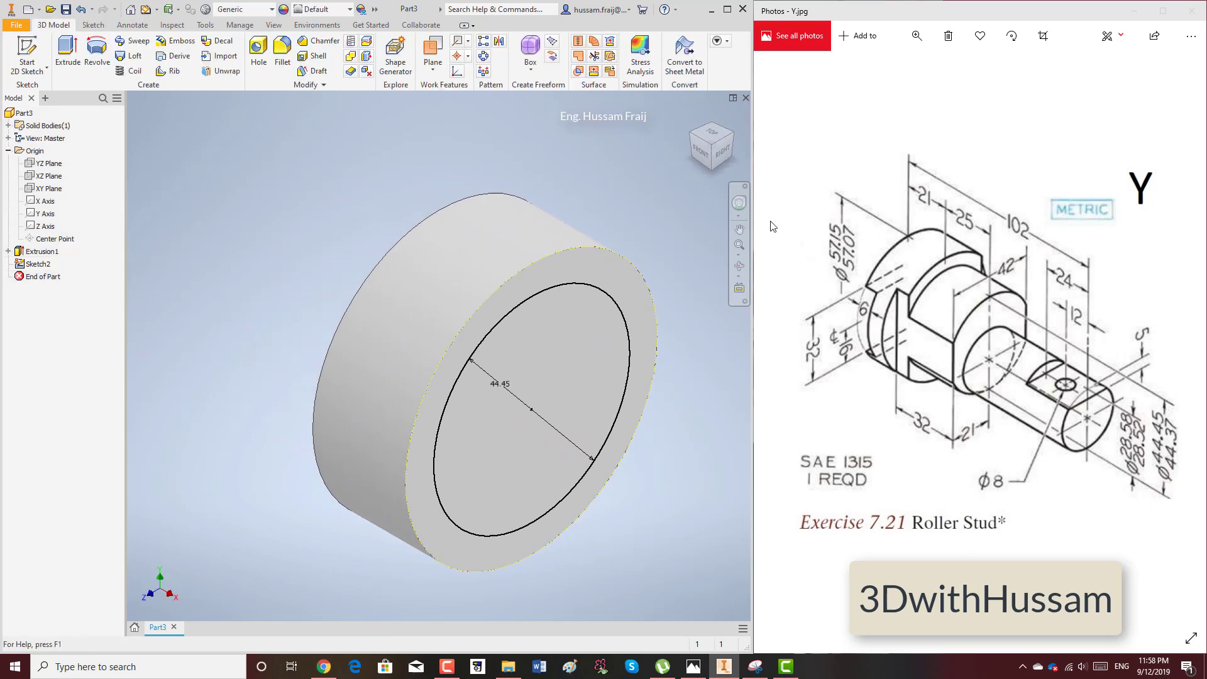
Step: Extrude the 44.45 mm circle 25 mm into a boss
click(81, 69)
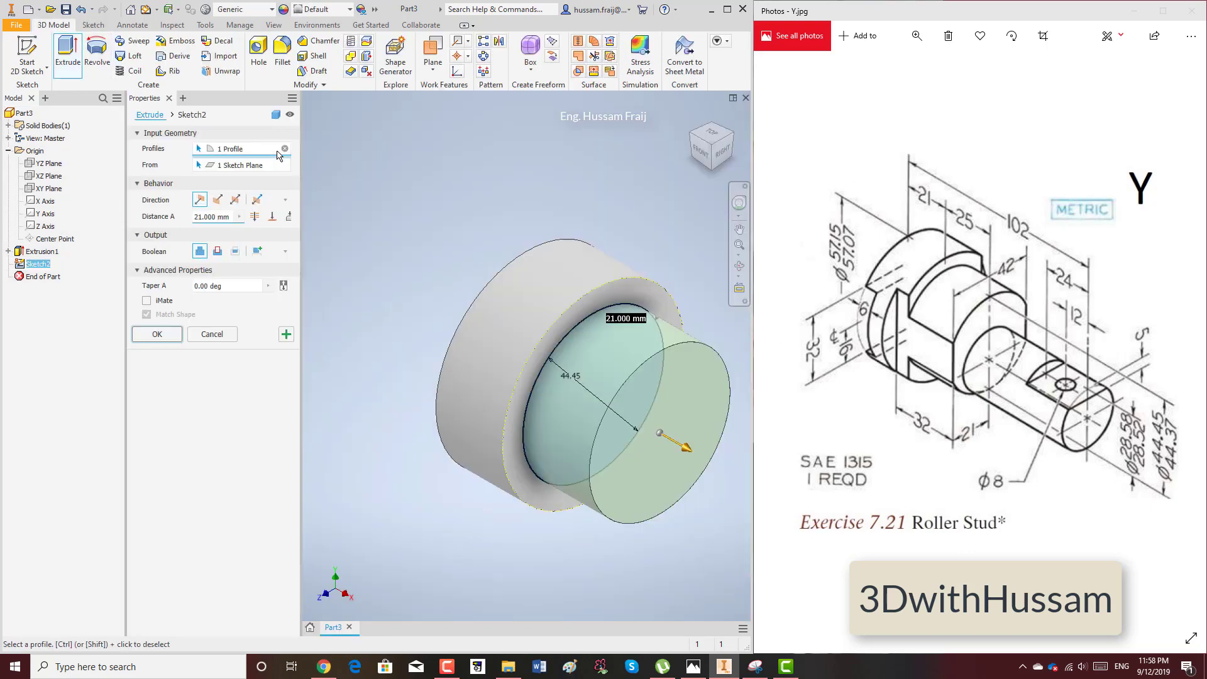
click(156, 334)
scroll(646, 295, up, 2)
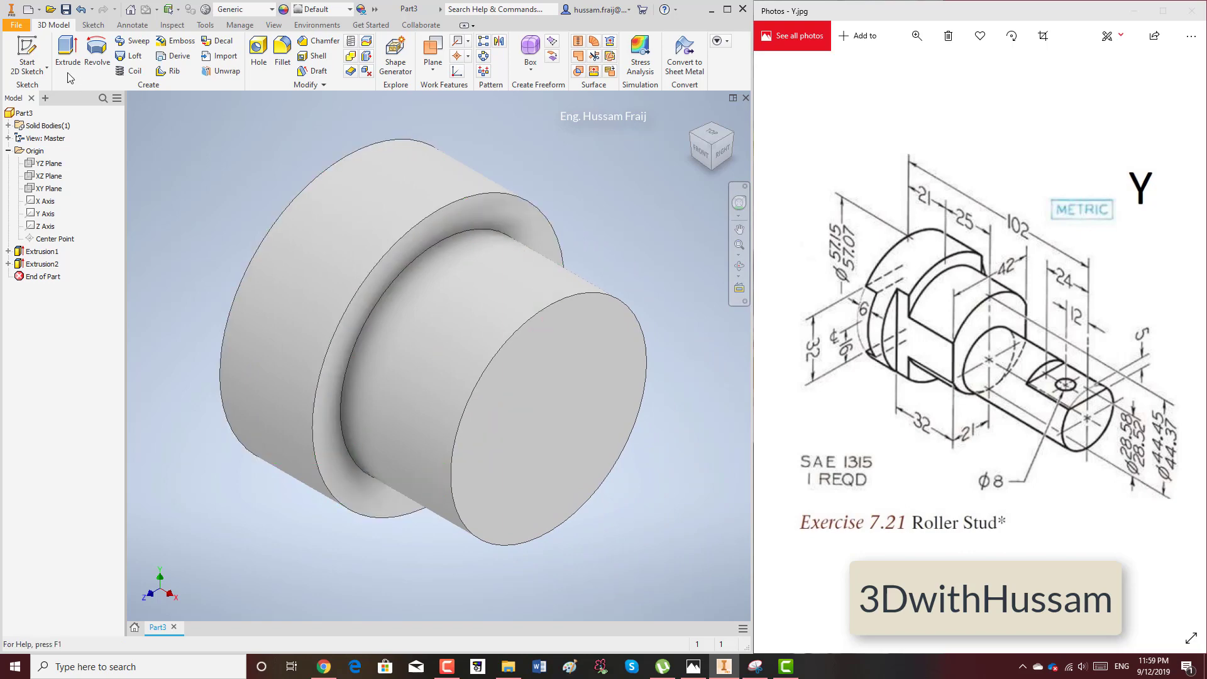
Step: Draw two corner-to-corner rectangles on either side of the boss's end face
click(27, 55)
click(579, 372)
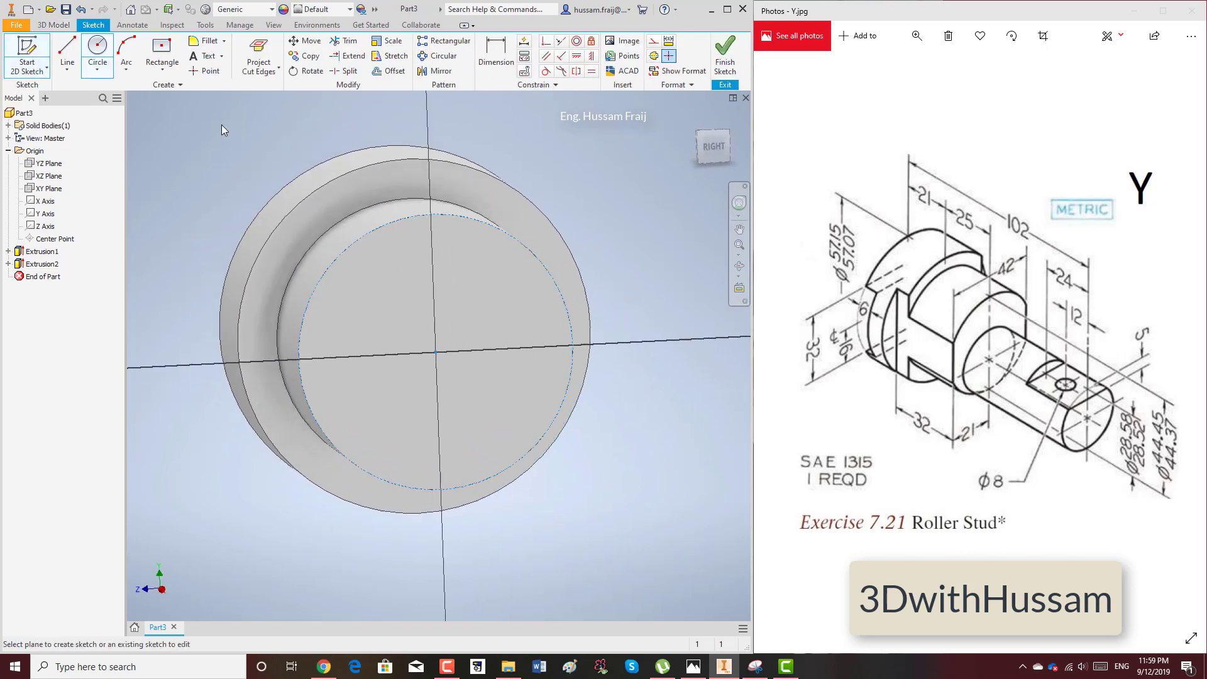
click(161, 51)
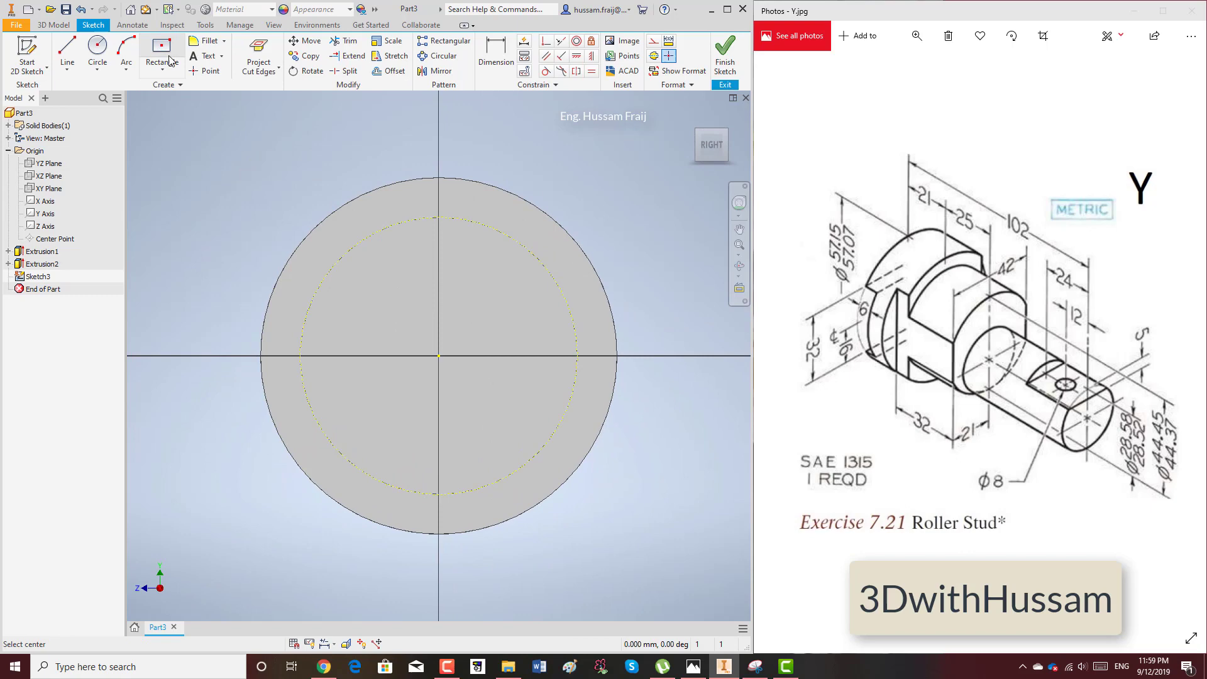
click(163, 70)
click(138, 92)
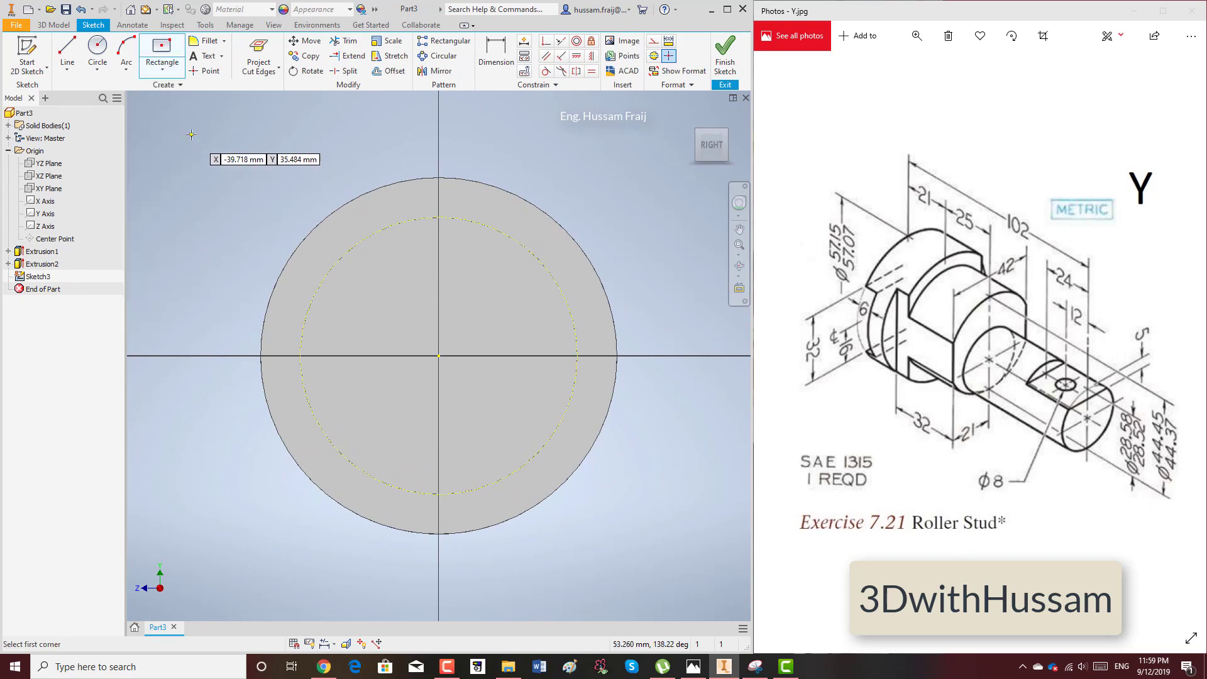
click(191, 135)
click(349, 561)
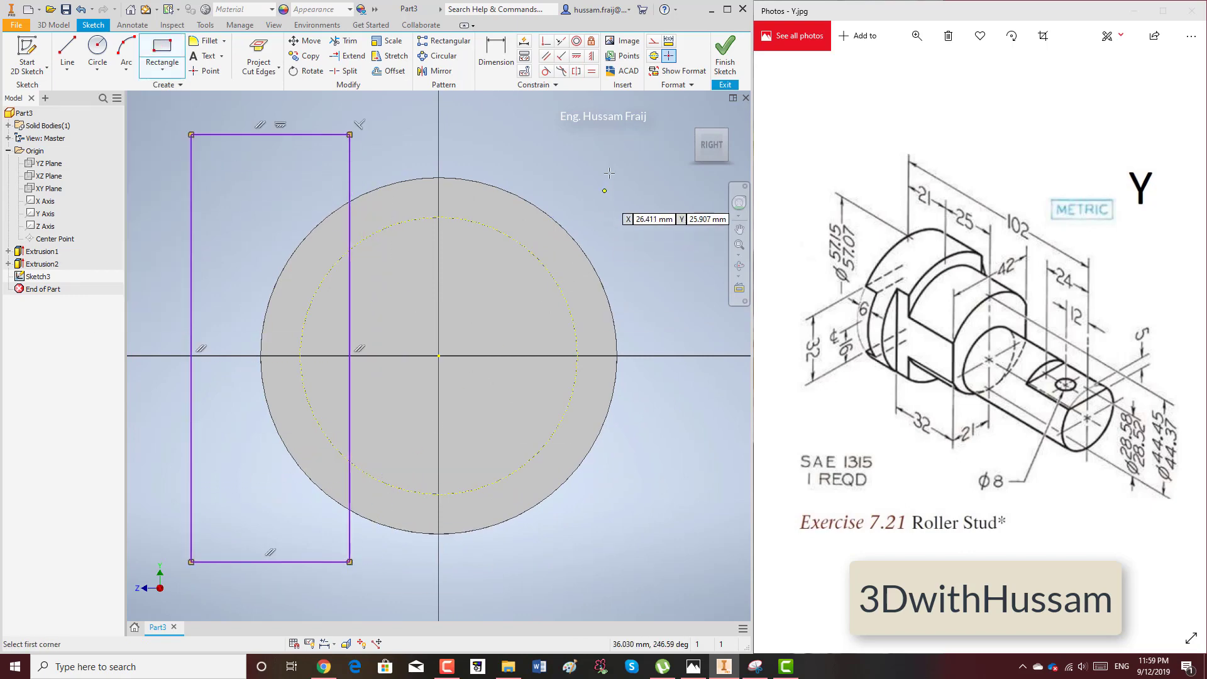
click(642, 124)
click(493, 554)
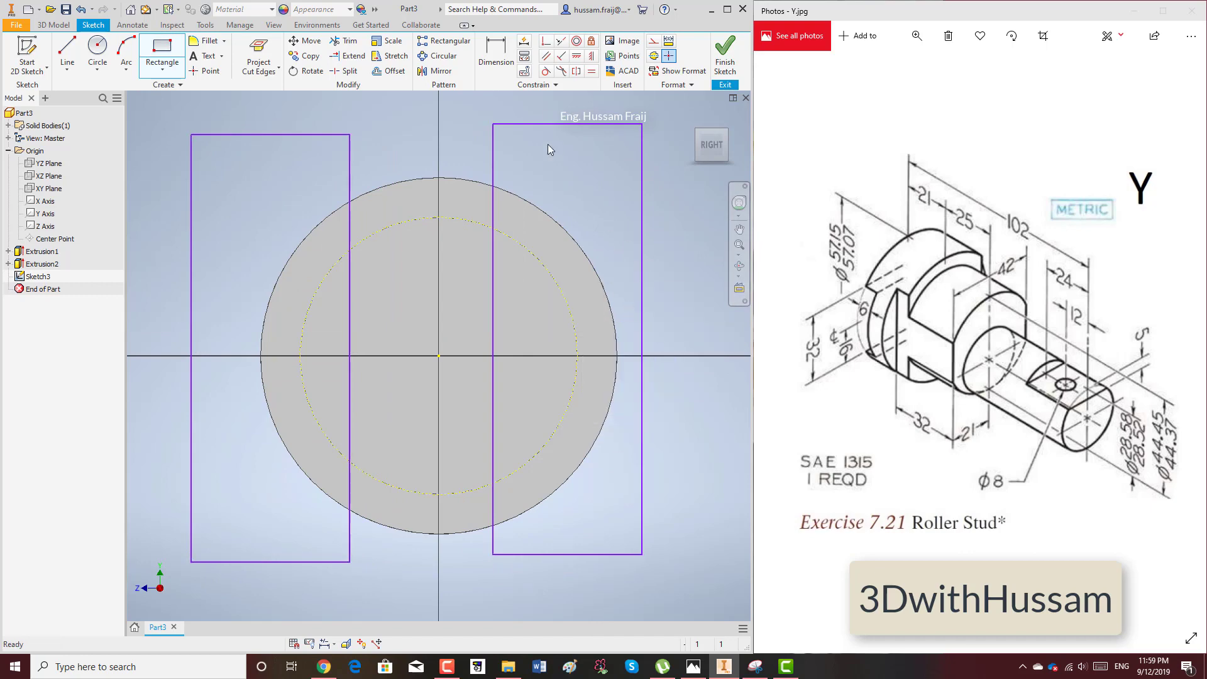
Step: Dimension both rectangles' inner edges 21 mm from the centre and finish the sketch
key(d)
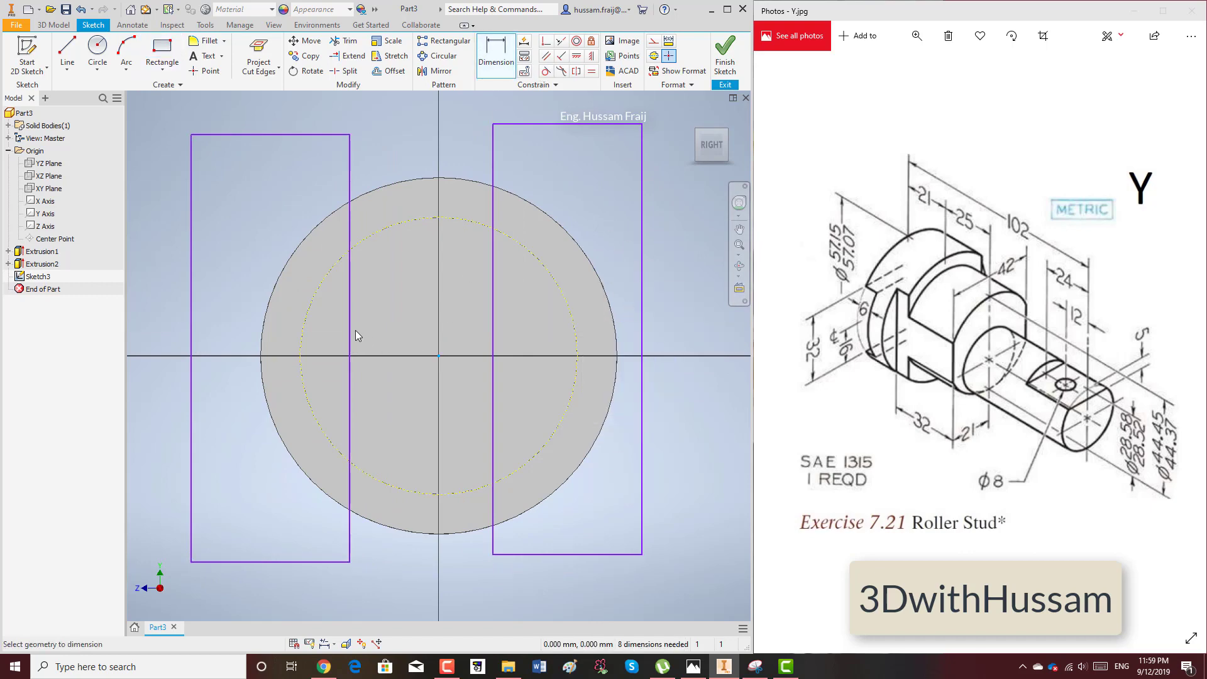
click(350, 333)
click(438, 355)
click(393, 123)
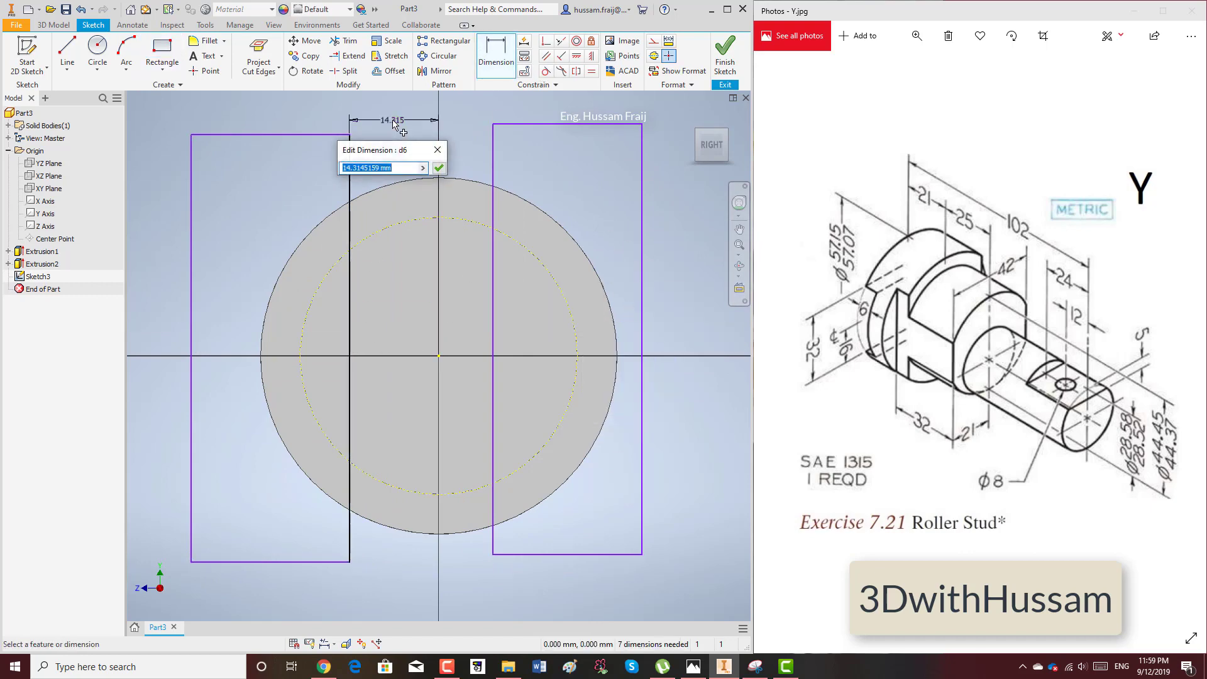
text(21)
key(Return)
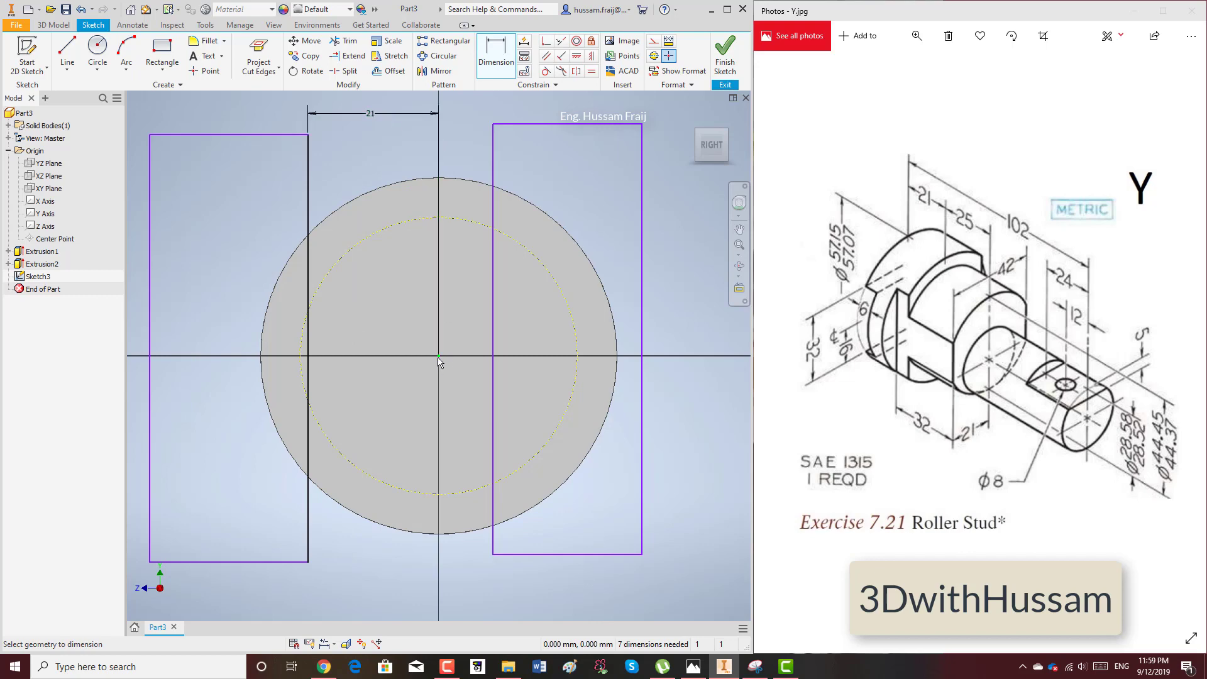
click(492, 190)
click(438, 289)
click(481, 108)
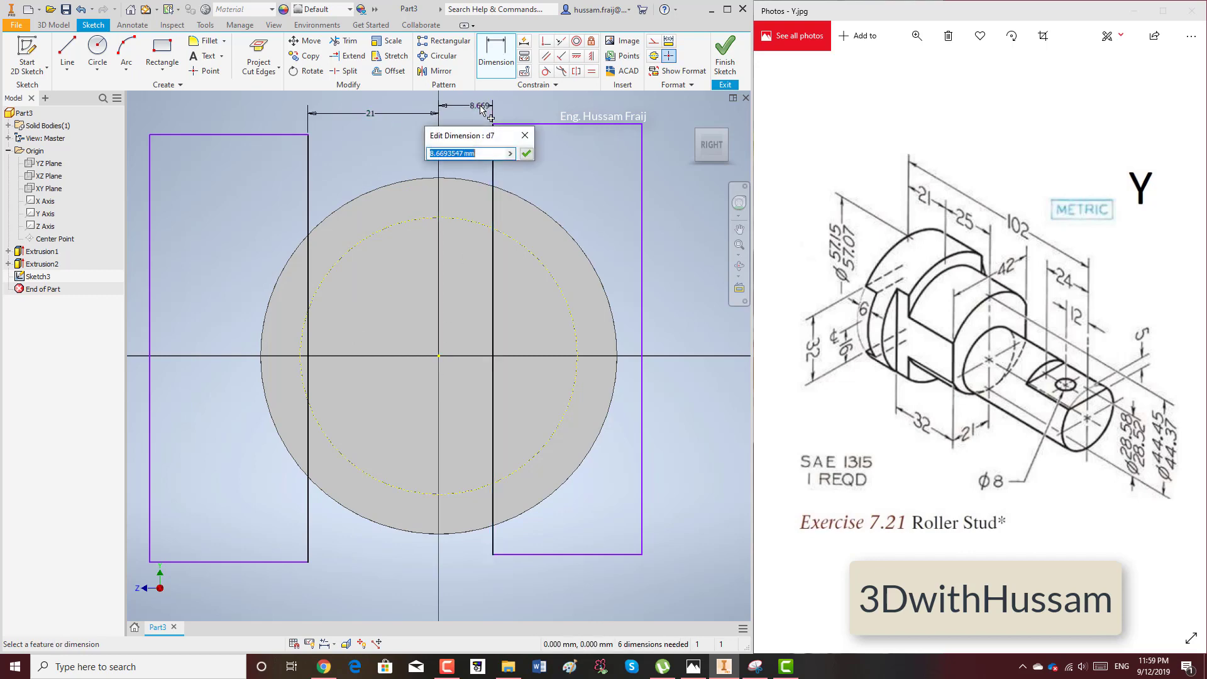
key(Return)
scroll(434, 163, down, 3)
click(724, 56)
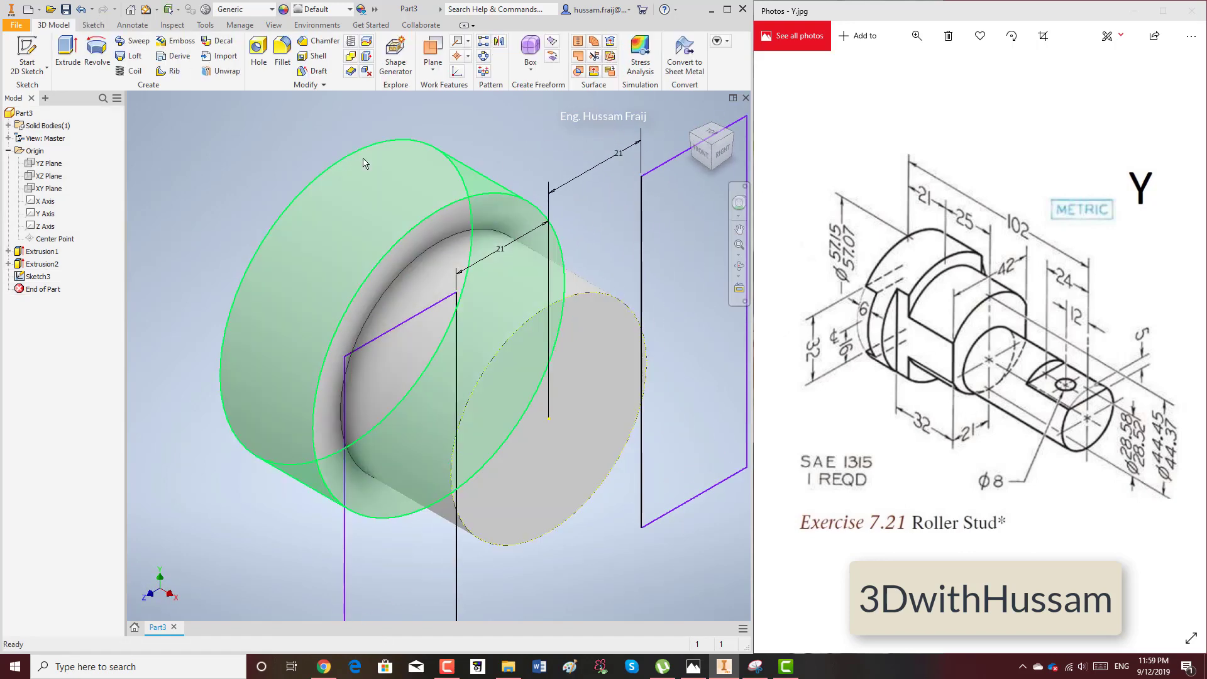
Step: Extrude both rectangle profiles as a cut to notch the large collar
click(67, 51)
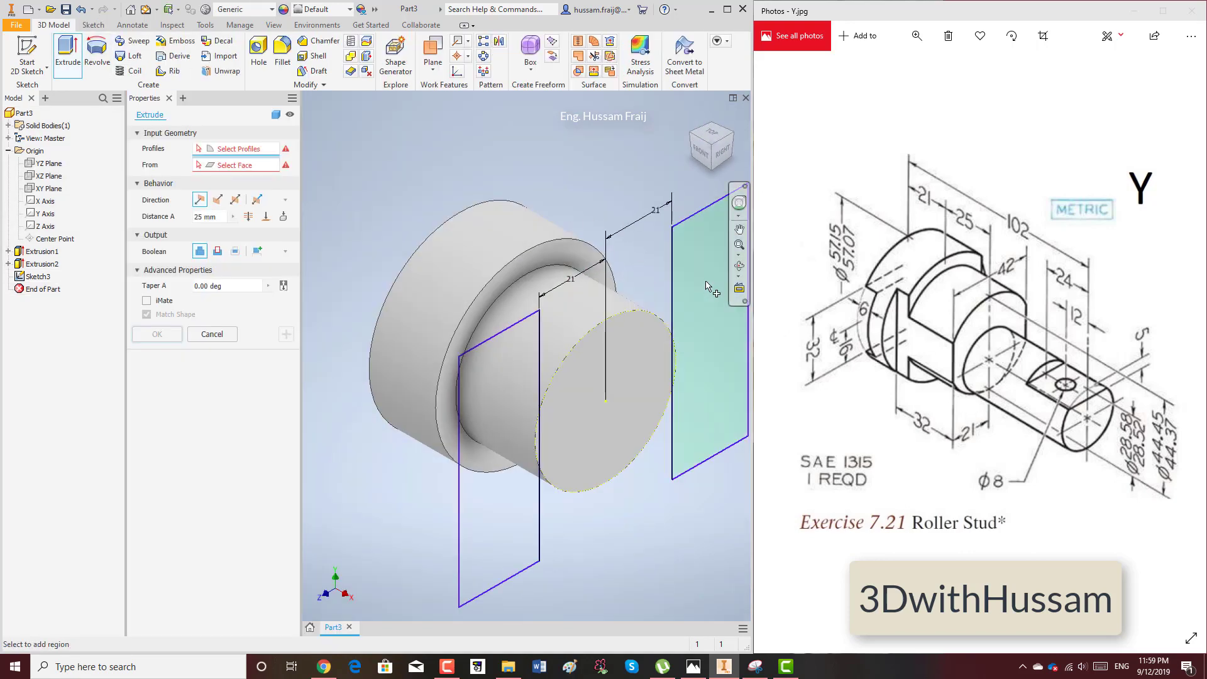
click(697, 352)
click(533, 350)
click(217, 251)
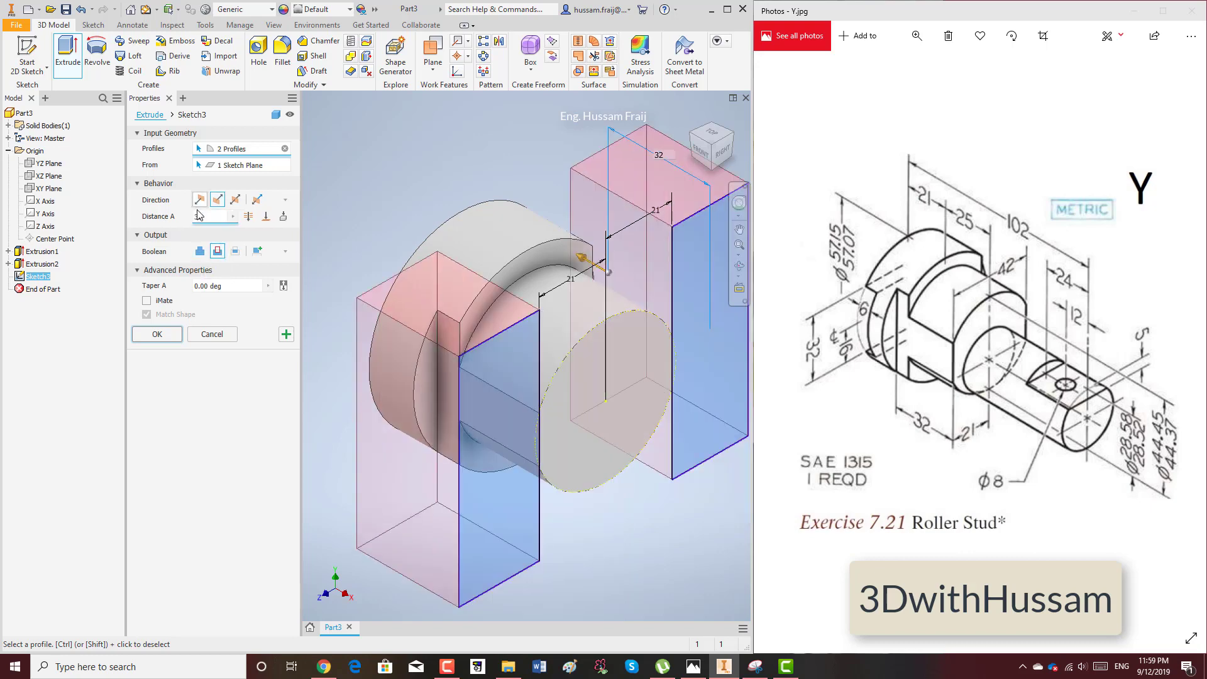
click(158, 334)
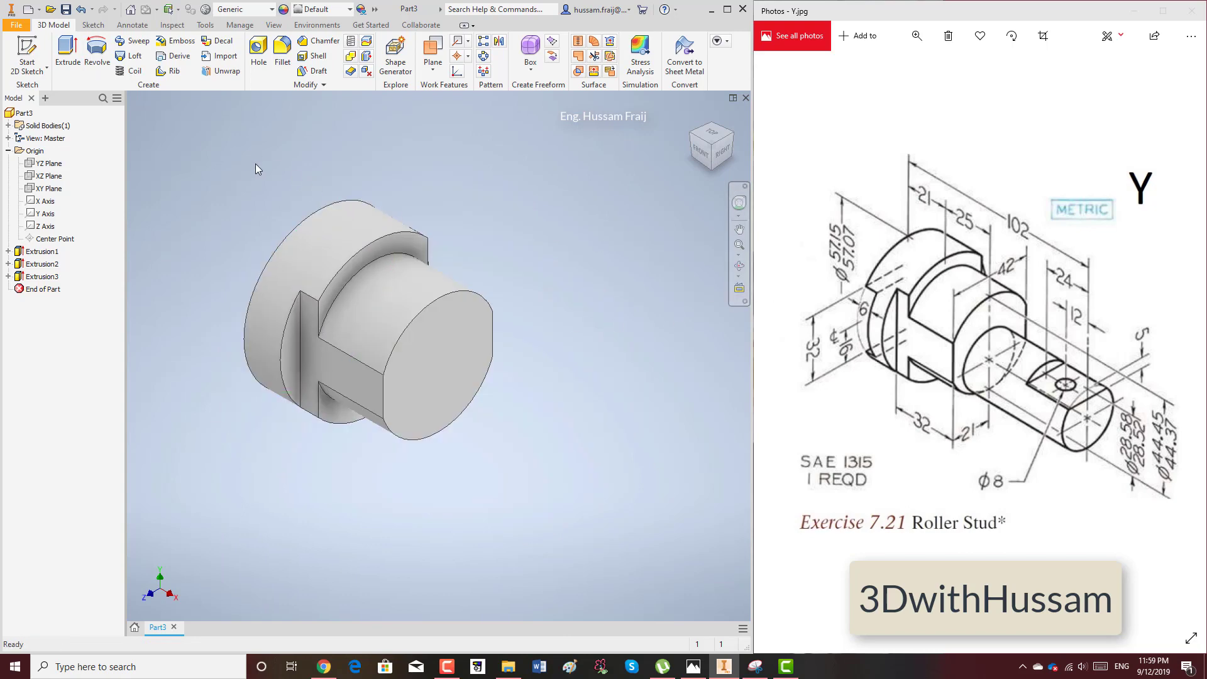
Step: Sketch a 28.58 mm circle centred on the hub's end face
click(27, 58)
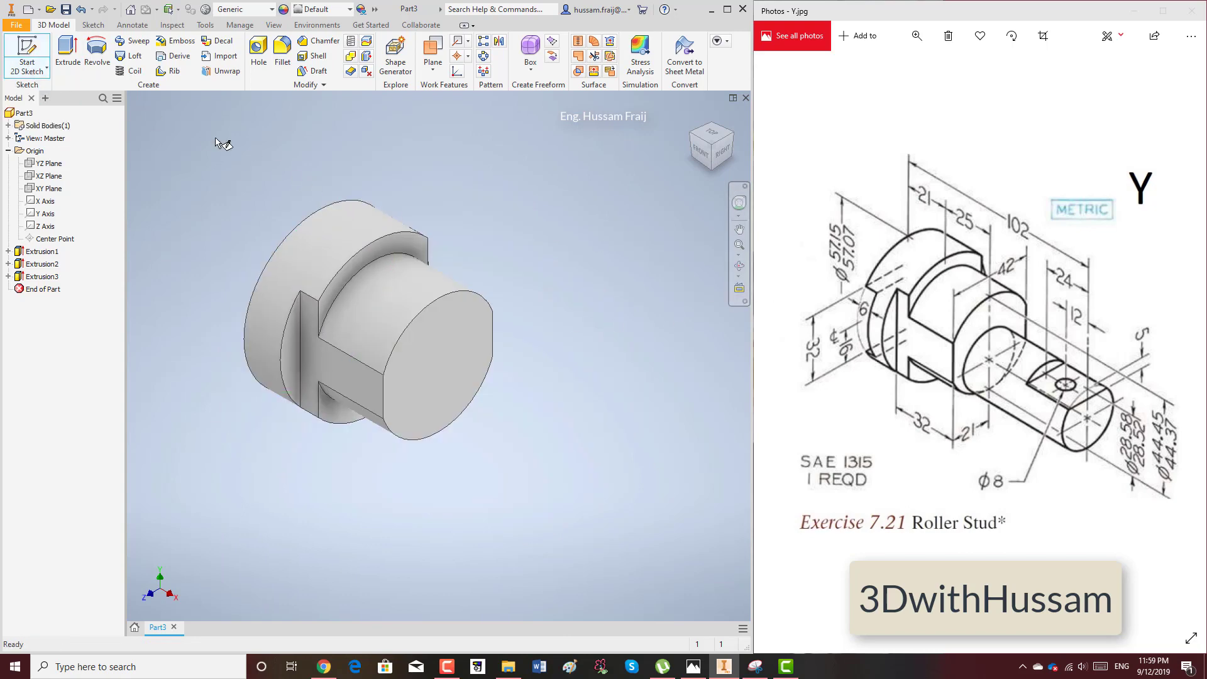
click(453, 343)
key(c)
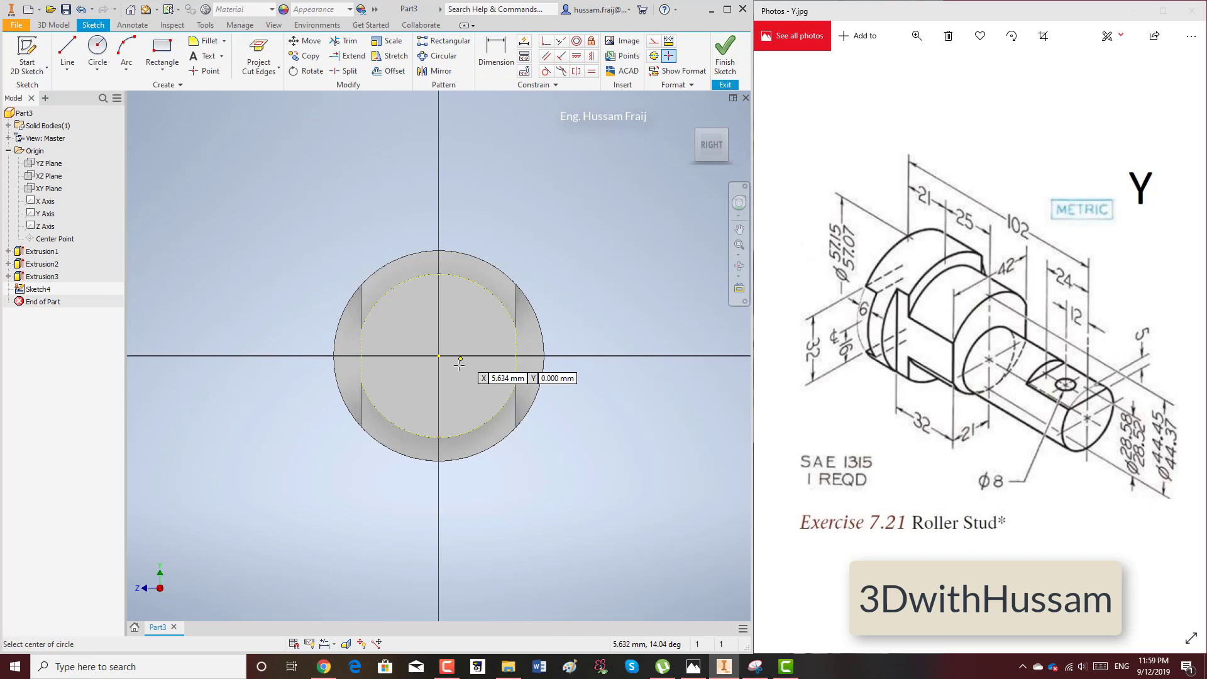
click(438, 355)
right_click(452, 358)
click(493, 334)
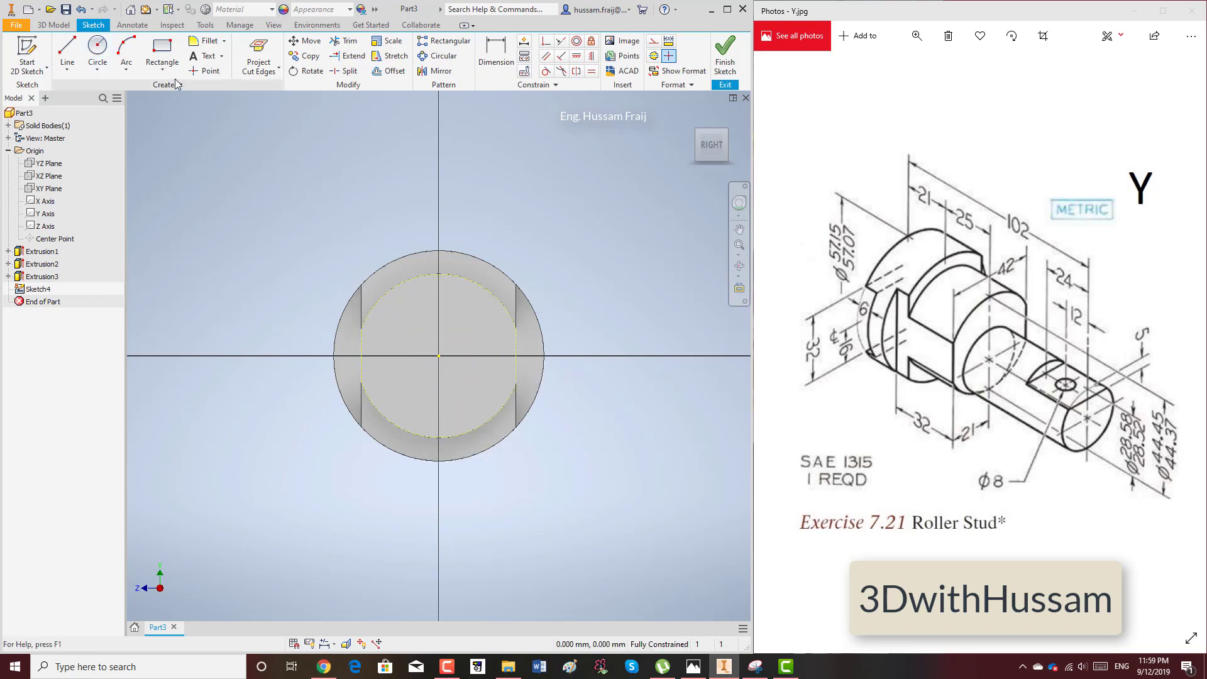
click(97, 51)
click(438, 355)
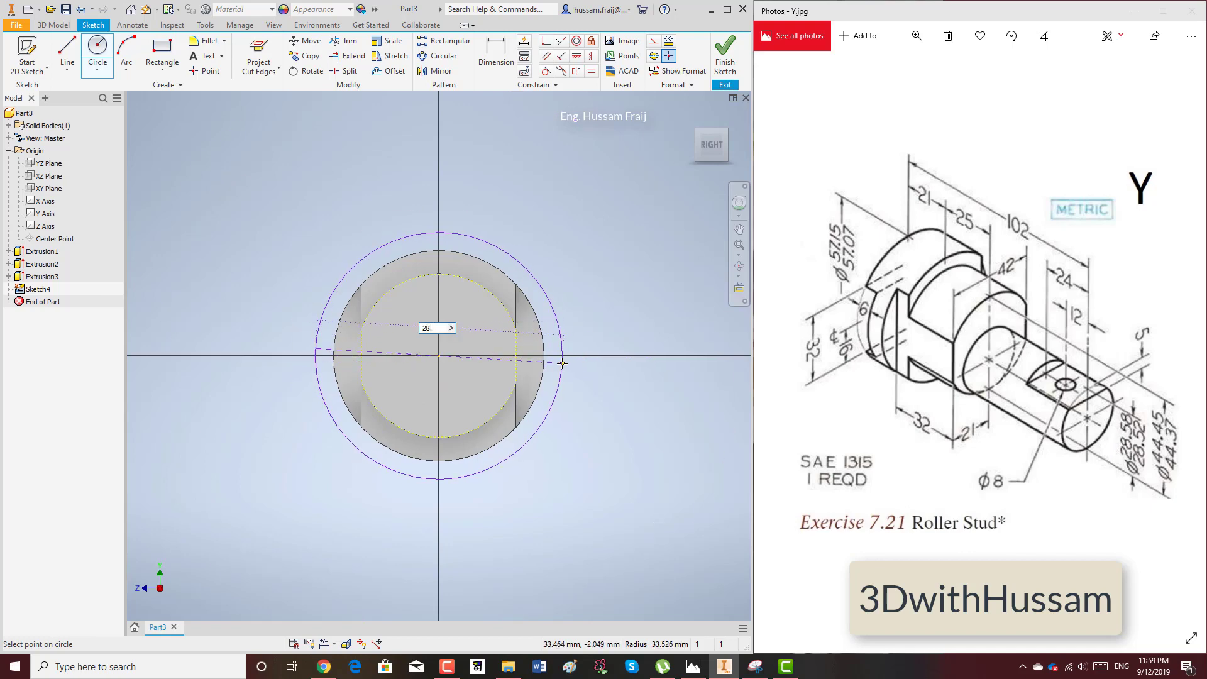
key(Return)
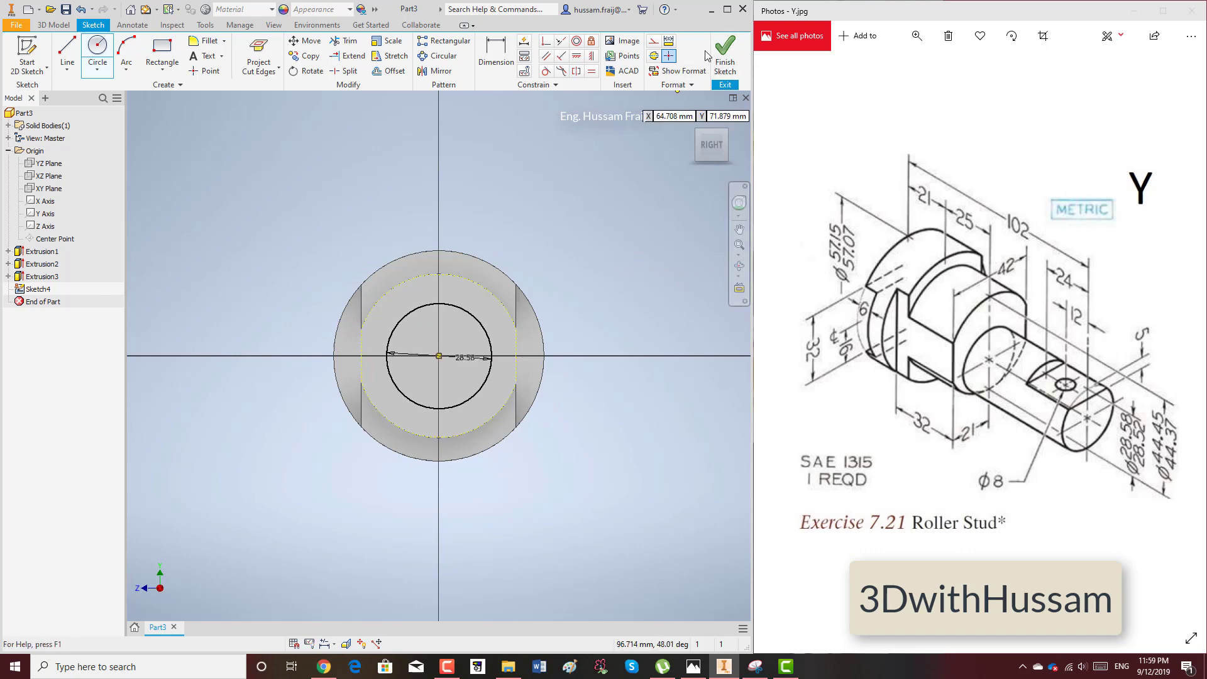
click(725, 53)
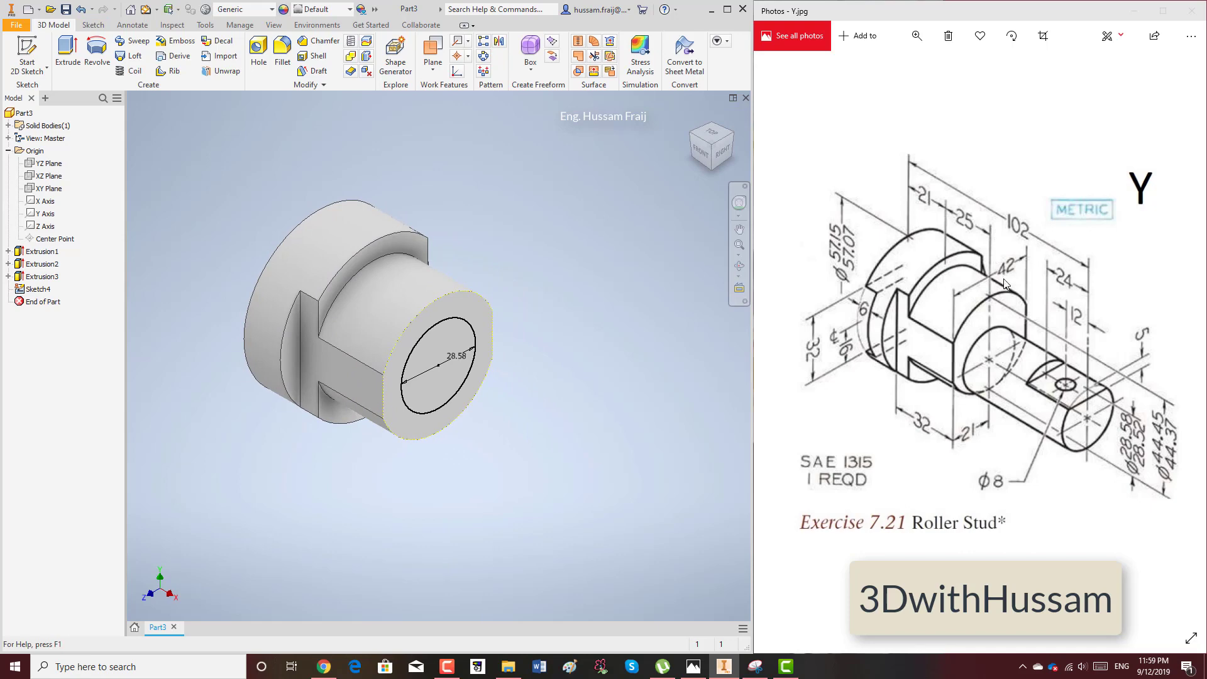
Step: Extrude the circle 102-25-21 mm into the shaft
click(67, 53)
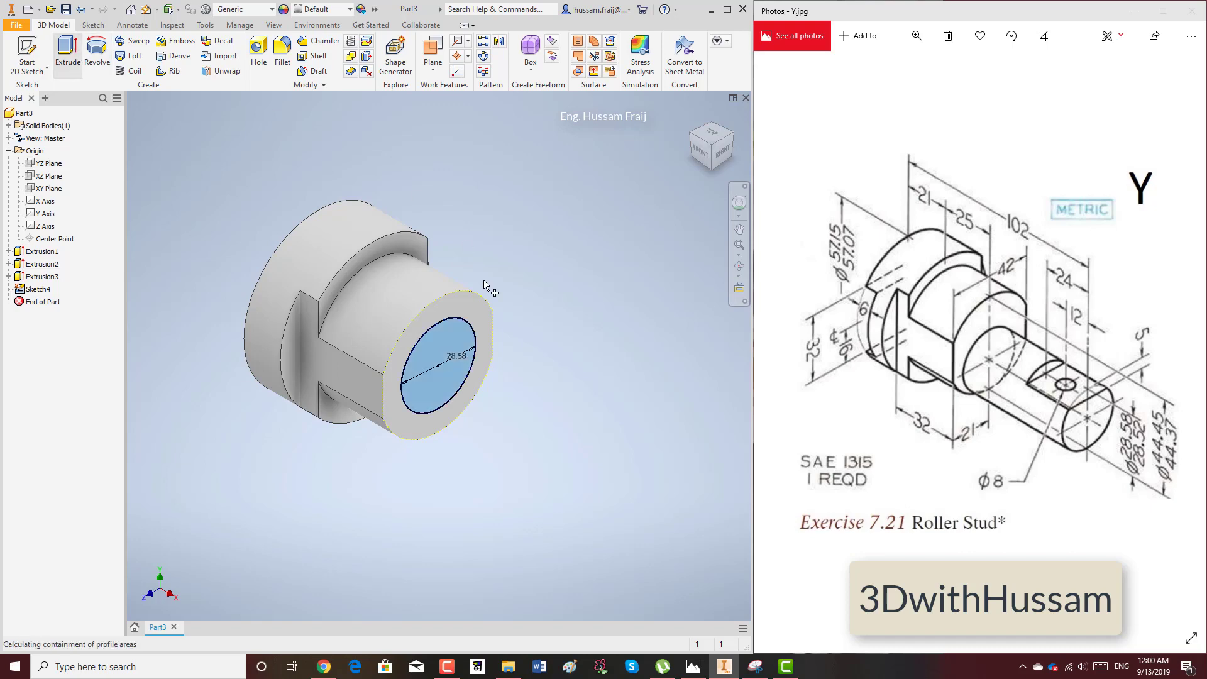
text(10)
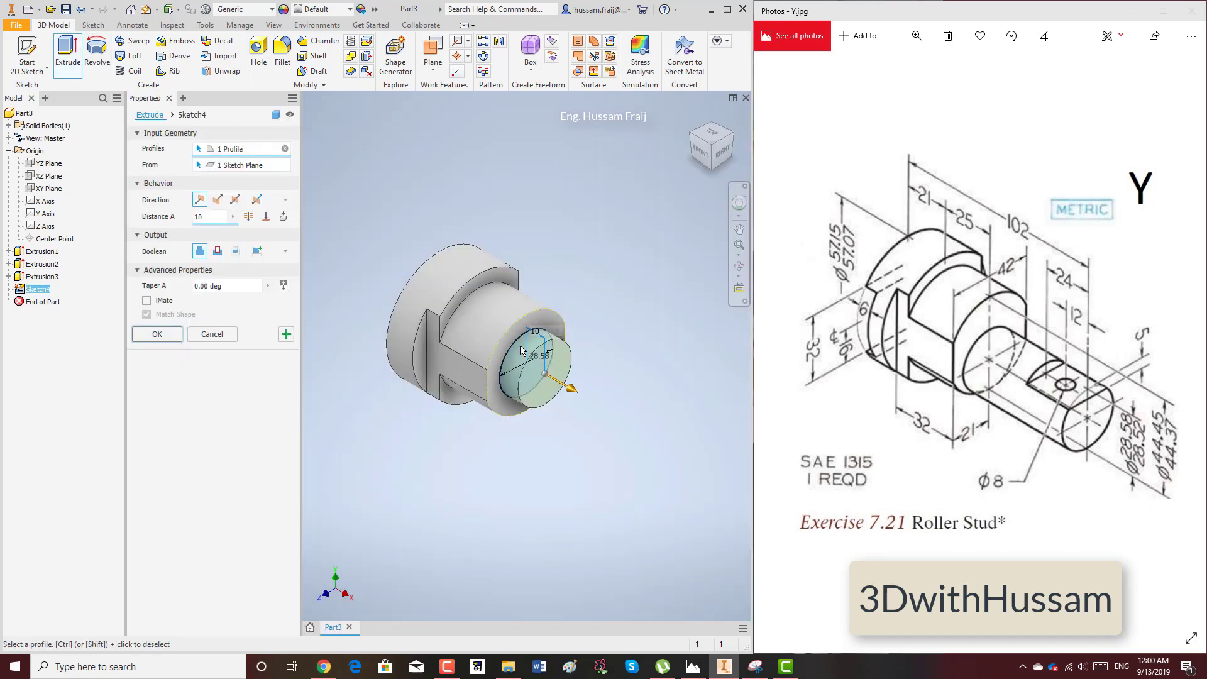
text(2-)
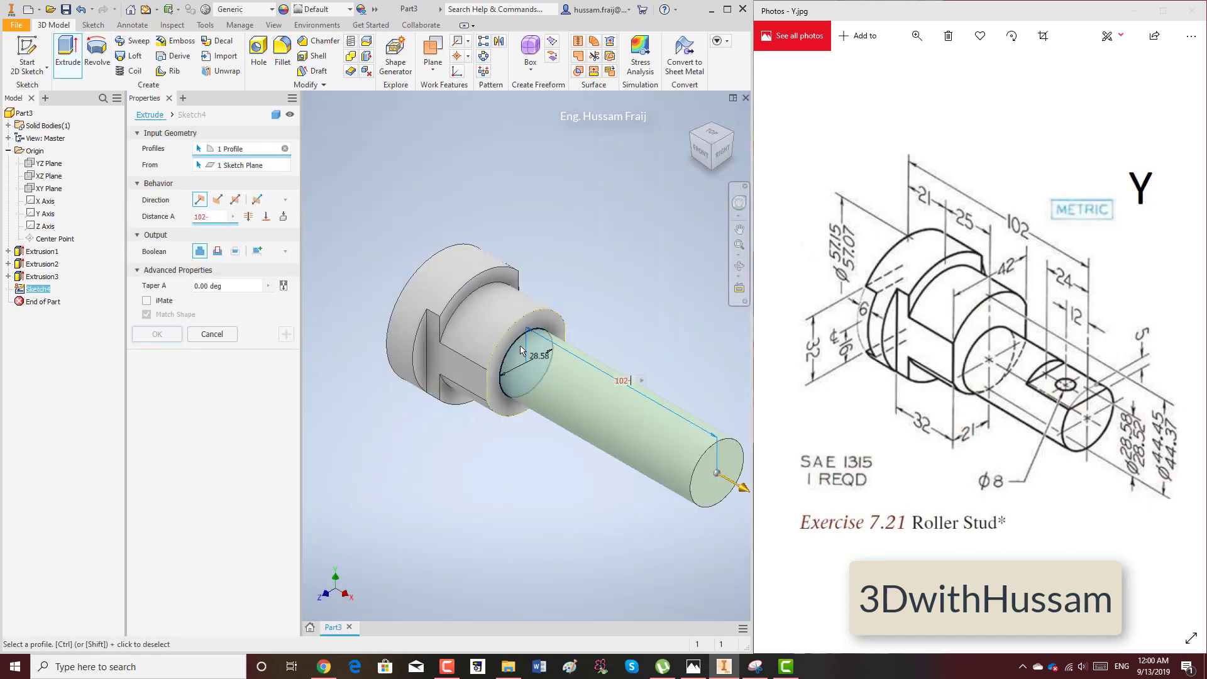
text(25)
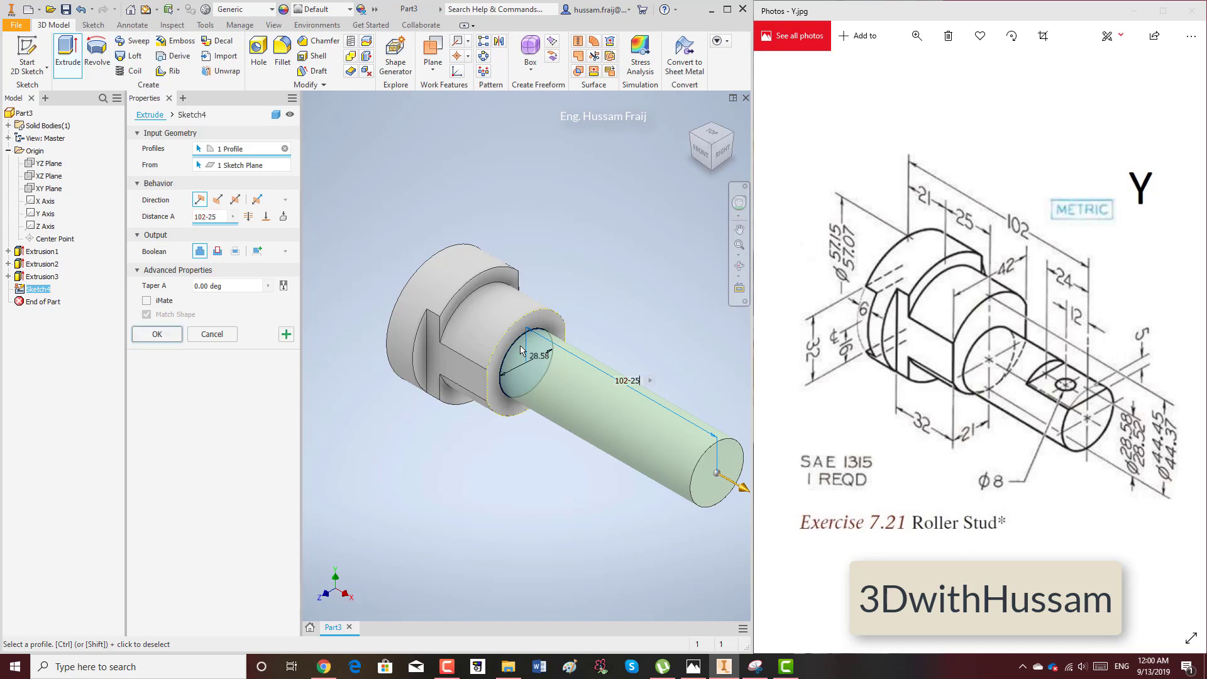
text(-21)
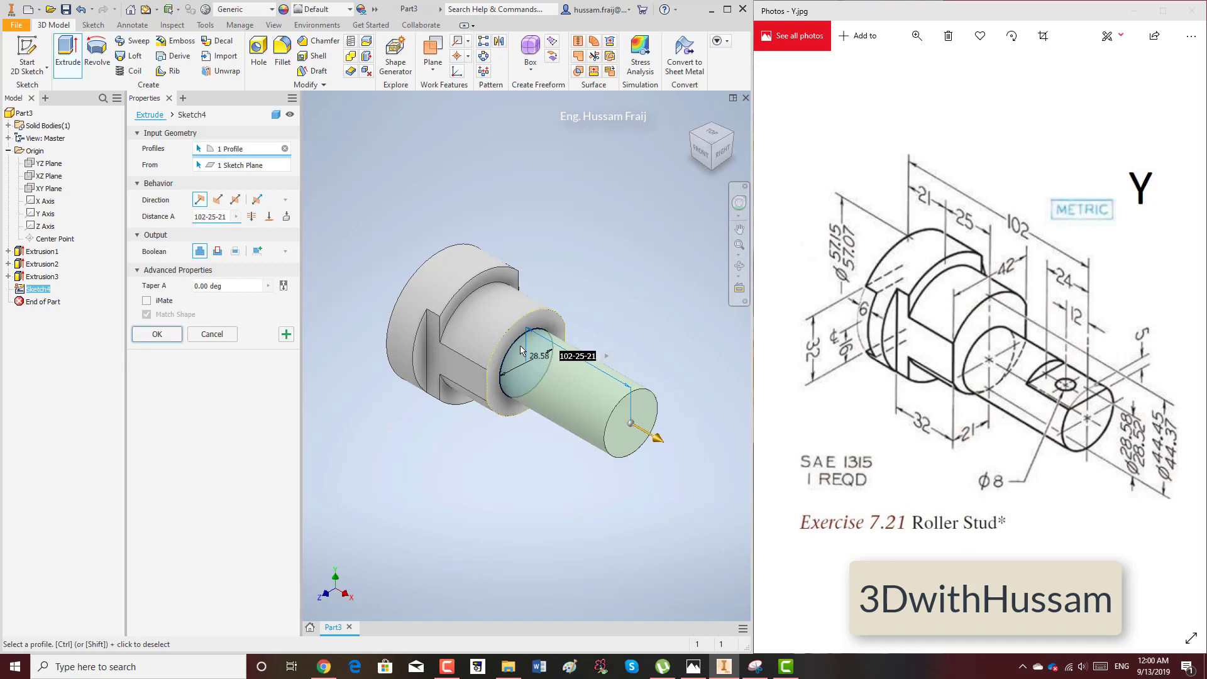
click(159, 334)
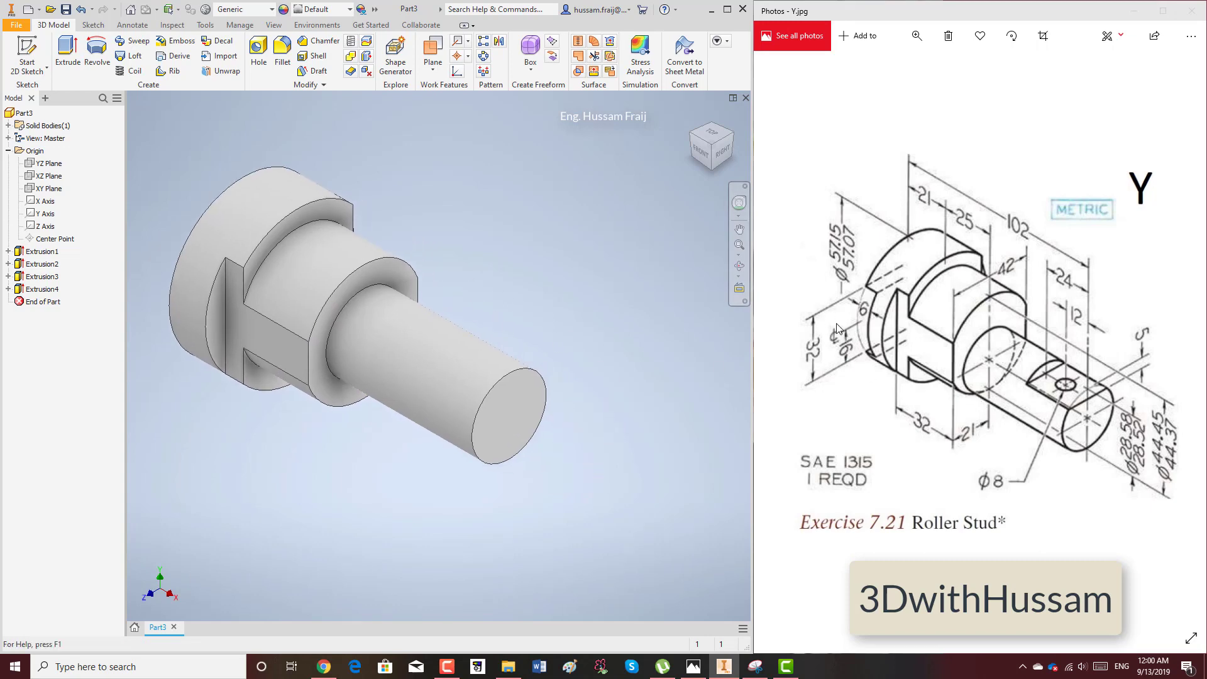
Step: Draw a rectangle over the top of the shaft on its end face
click(27, 56)
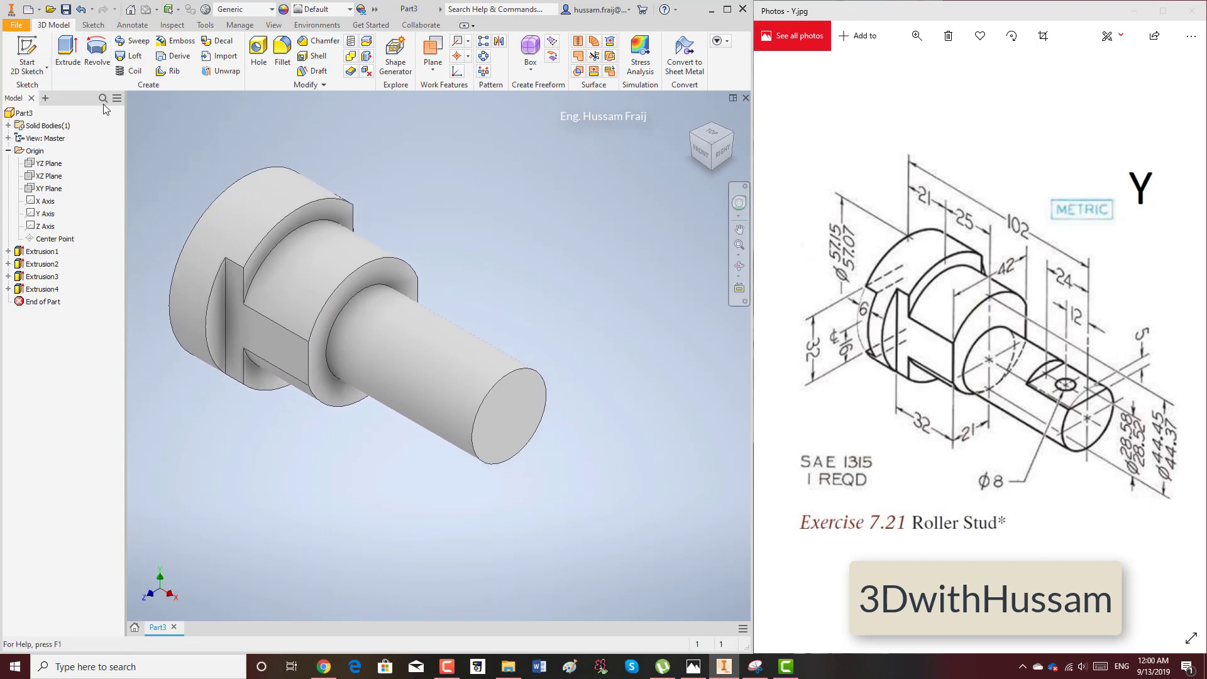
click(506, 383)
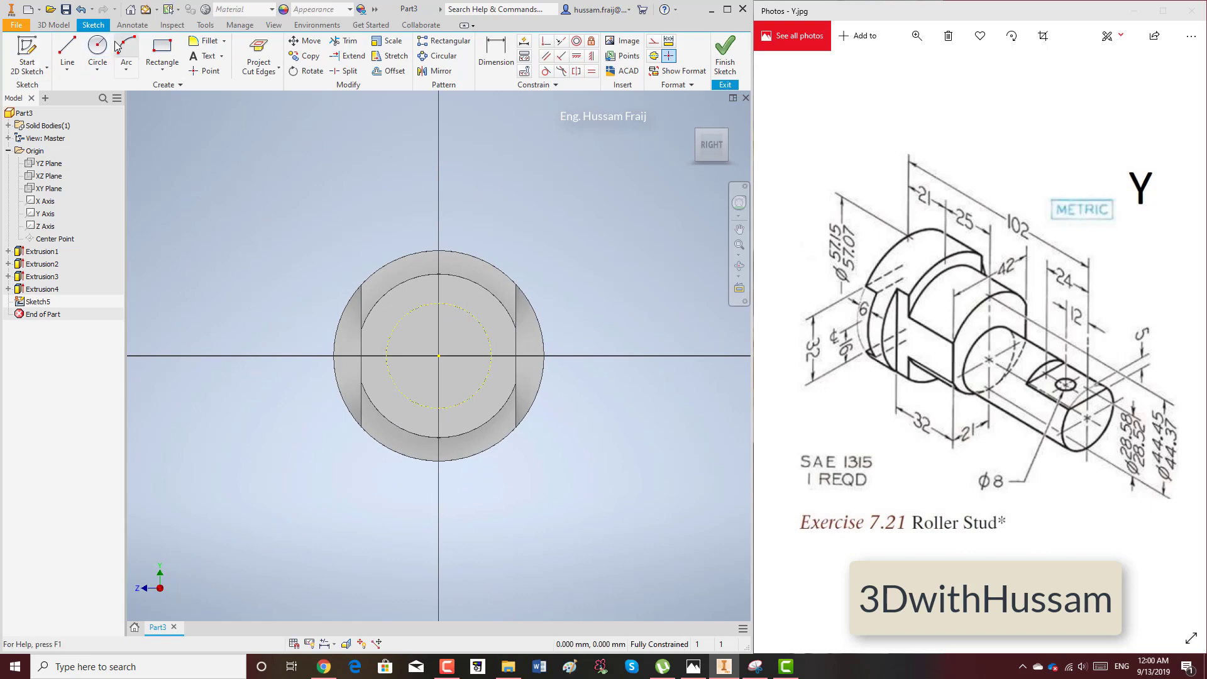
click(162, 47)
click(315, 208)
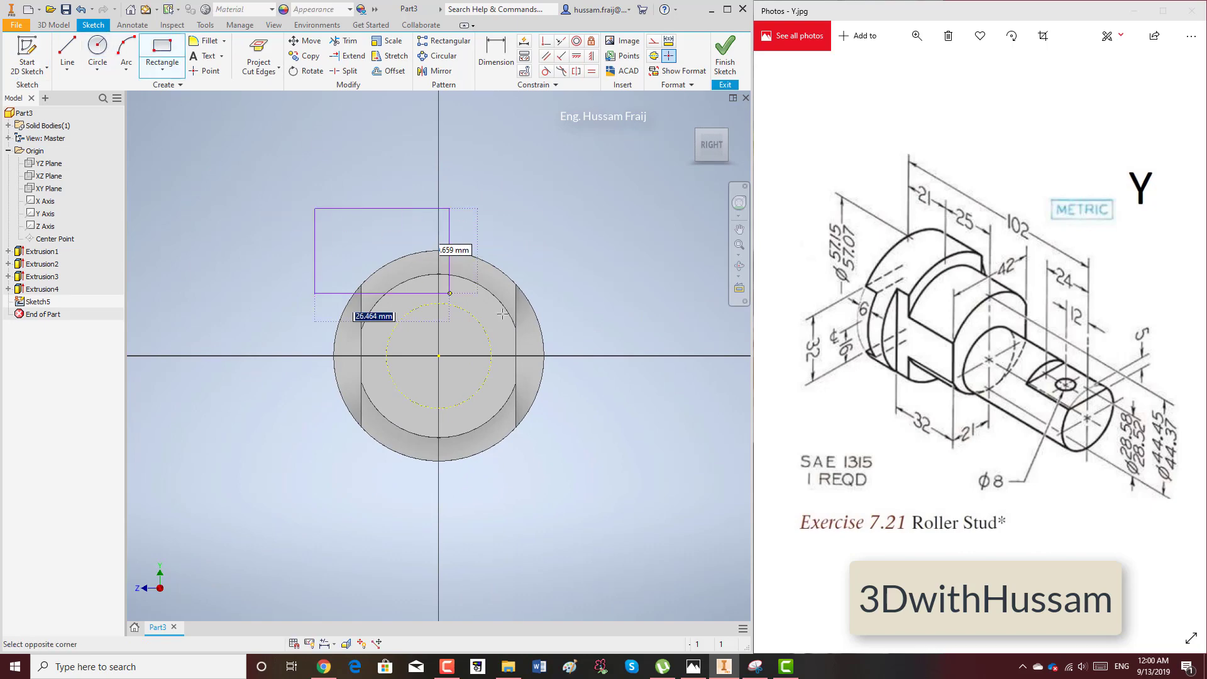
click(571, 323)
Step: Add a line at the shaft circle's top, dimension it 5 mm to the rectangle edge
key(d)
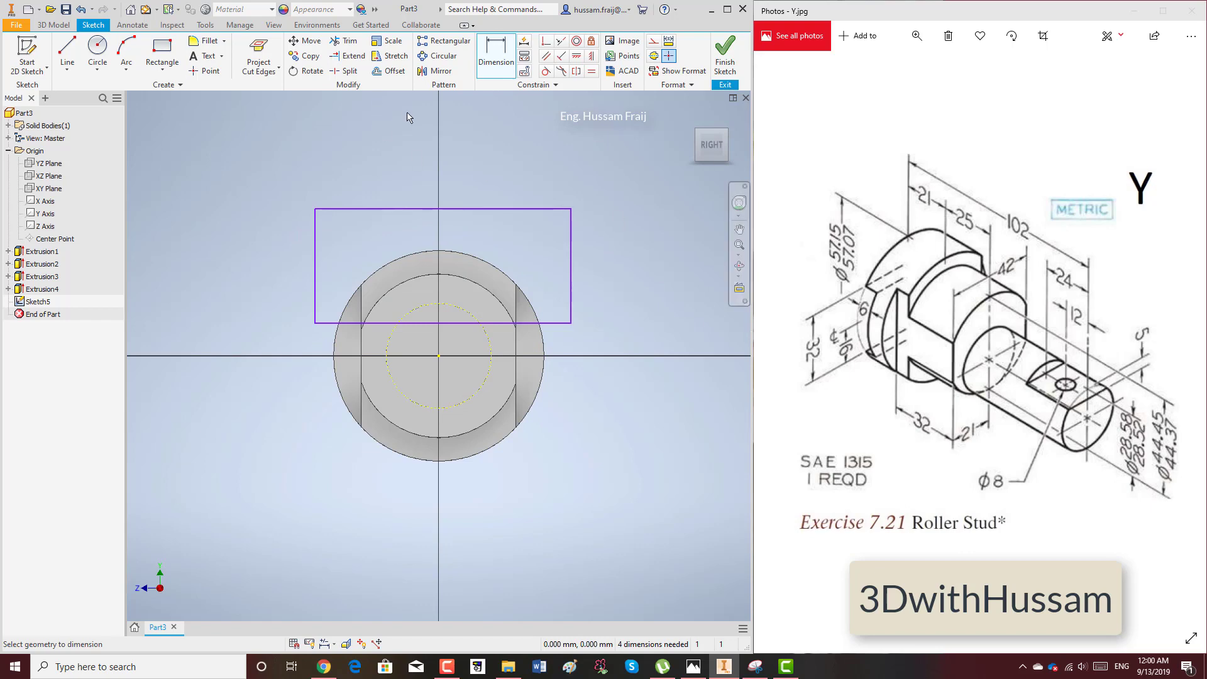
click(67, 54)
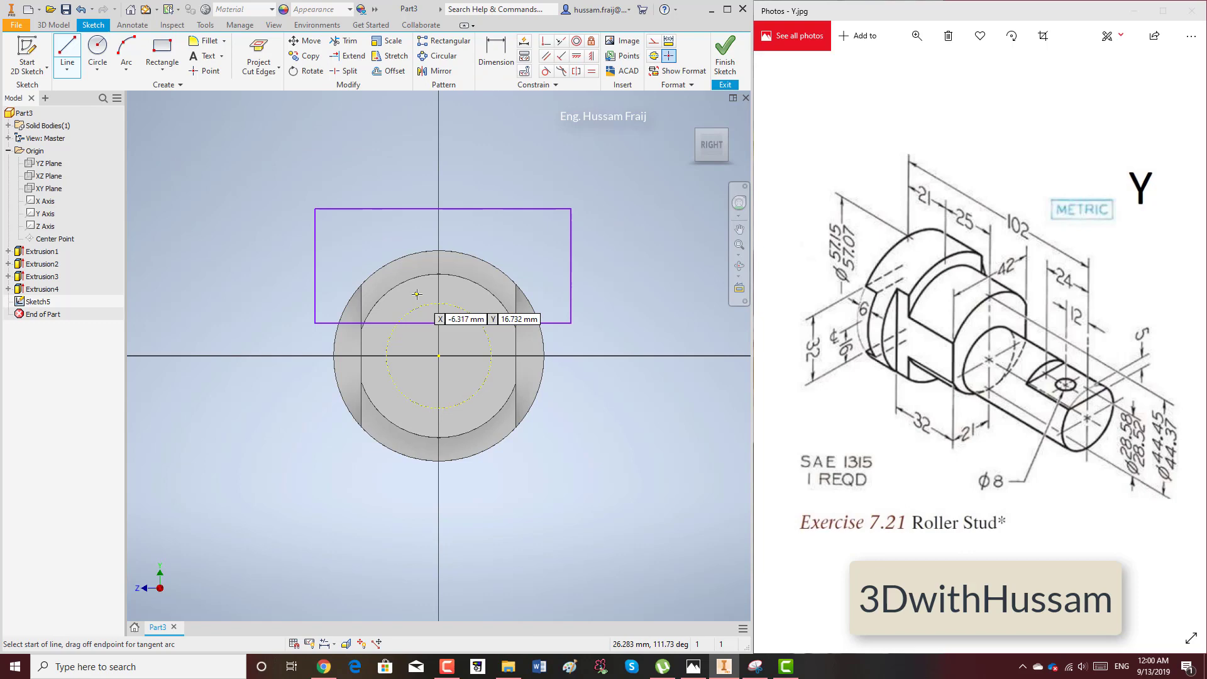
click(439, 303)
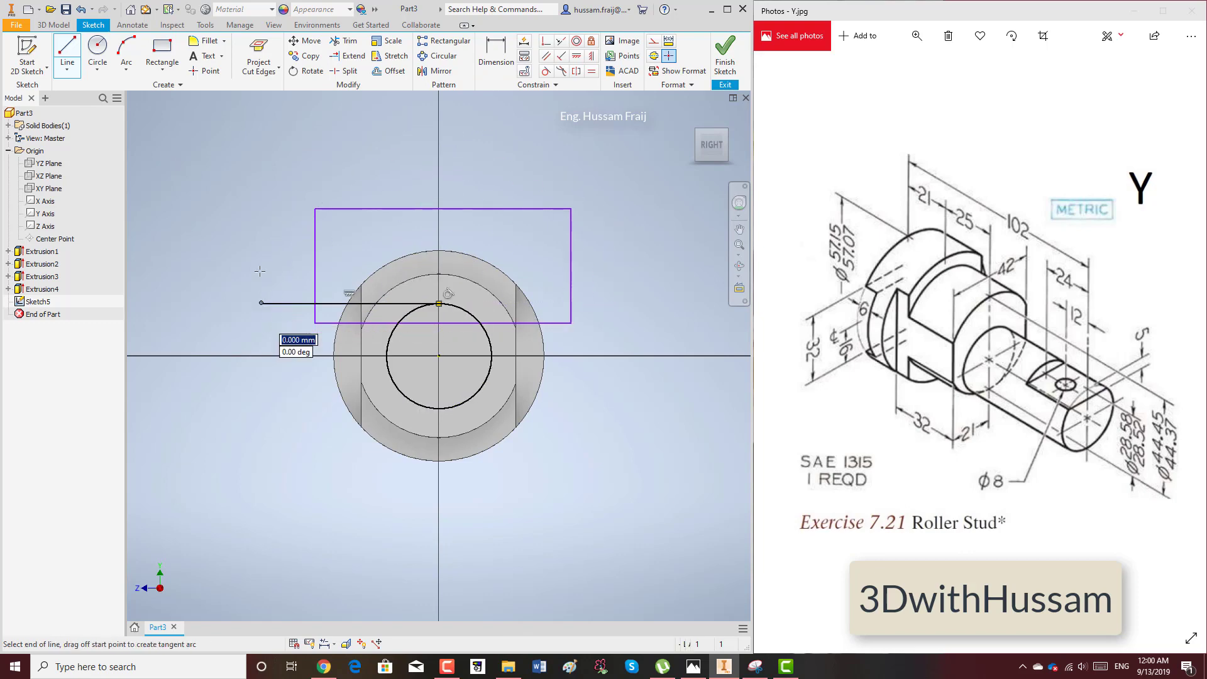
right_click(261, 237)
click(309, 237)
key(d)
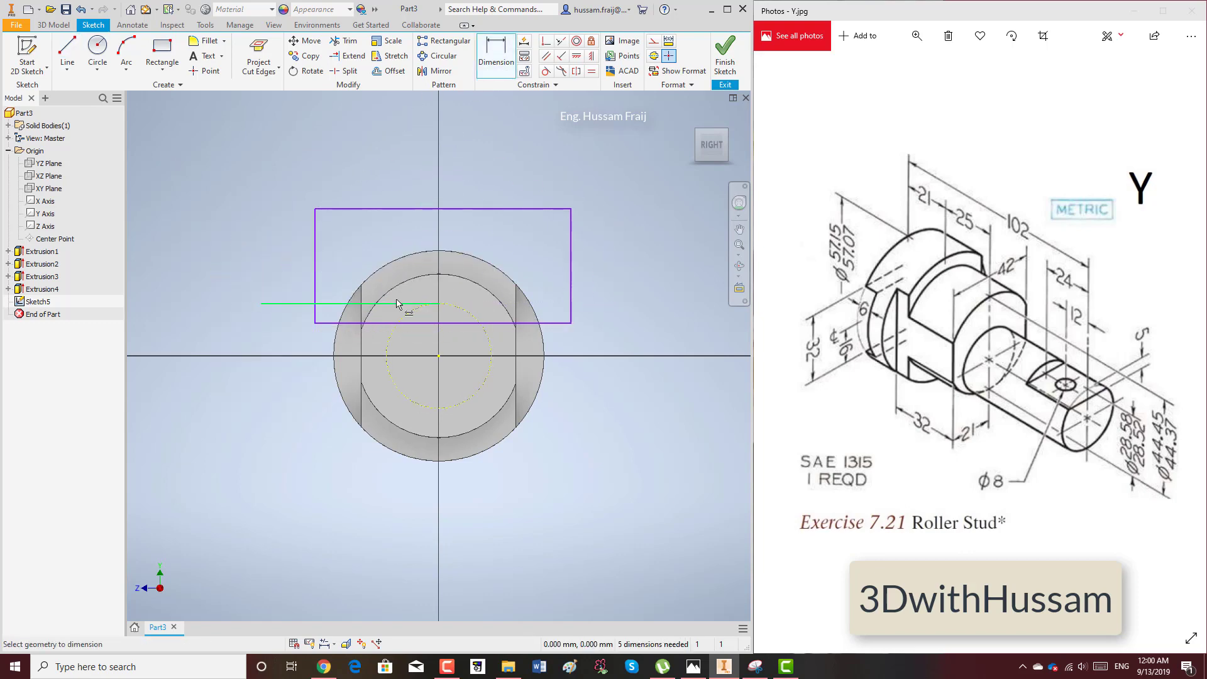
click(402, 303)
click(420, 323)
click(215, 315)
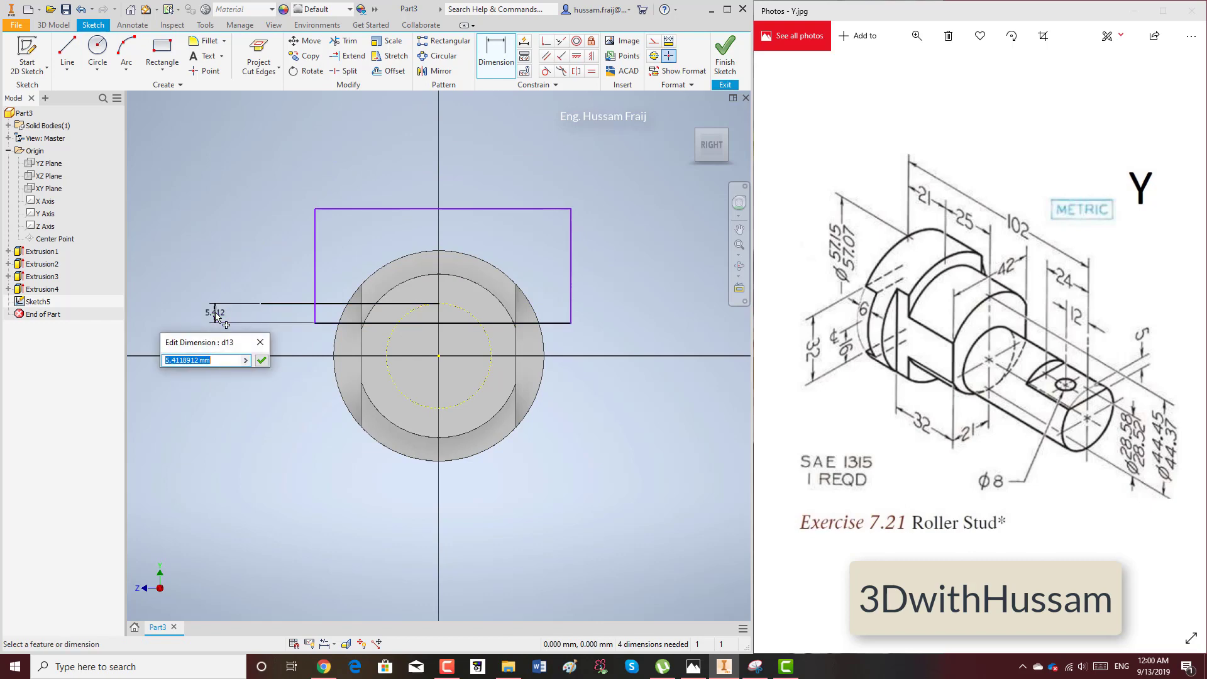
key(Return)
click(725, 57)
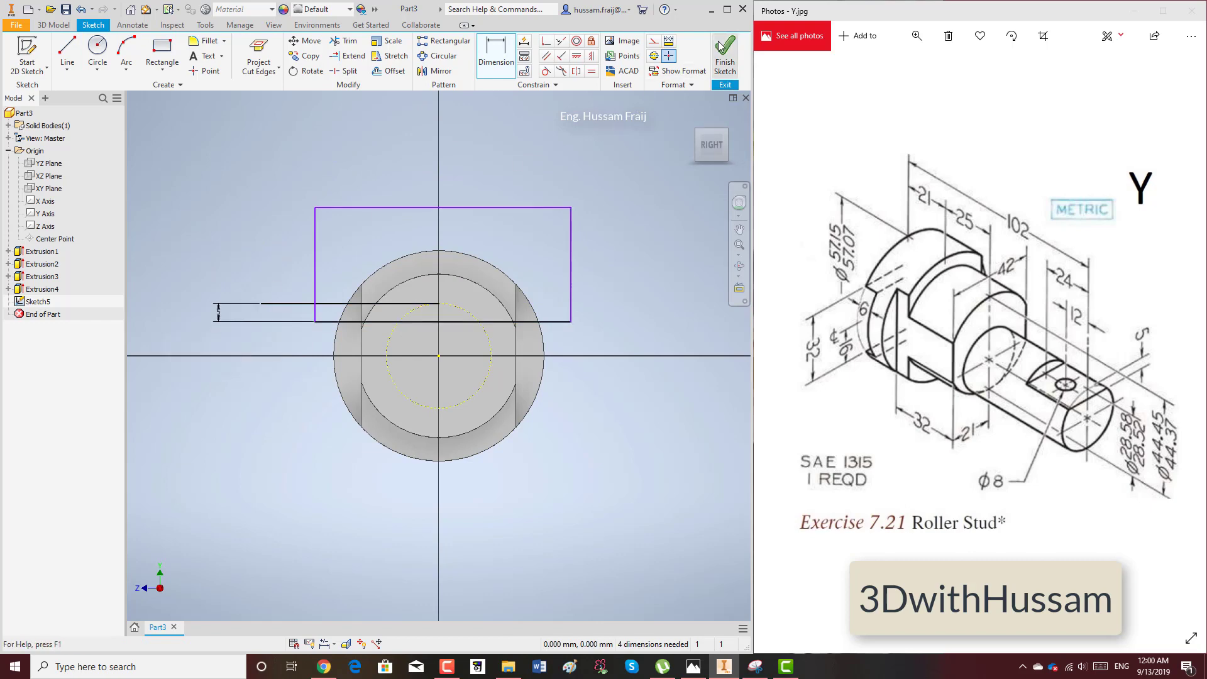
Step: Extrude the rectangle as a cut with a new distance value to flatten the shaft end
key(e)
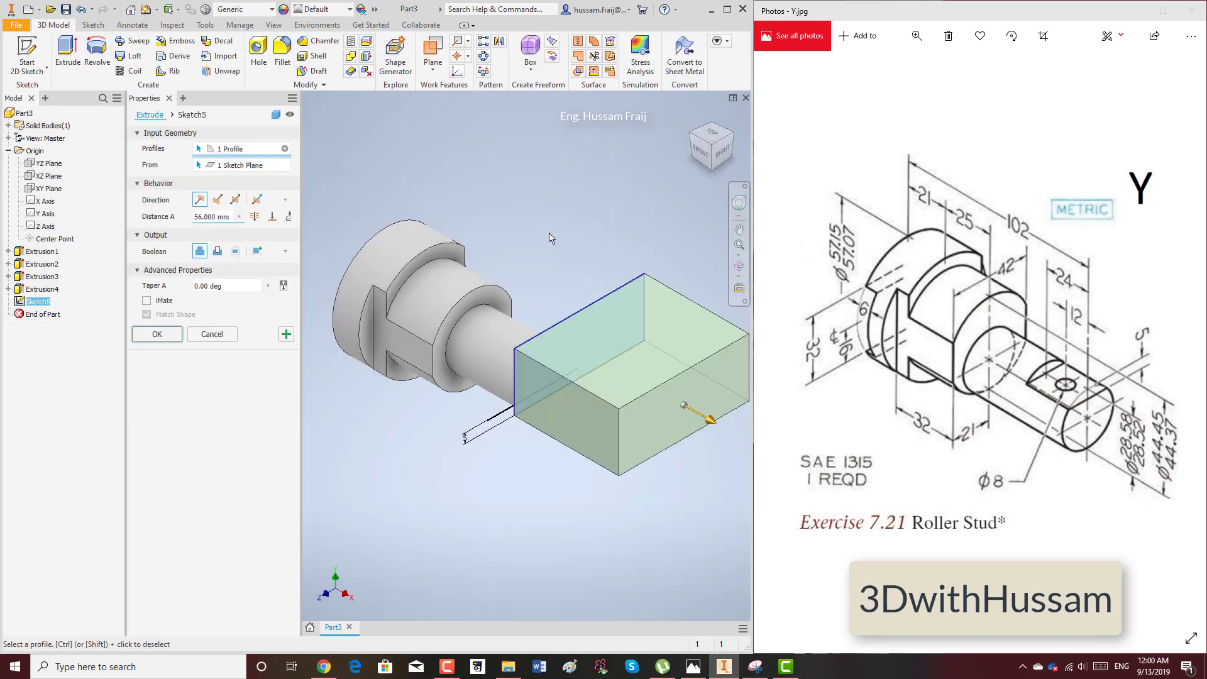
click(217, 252)
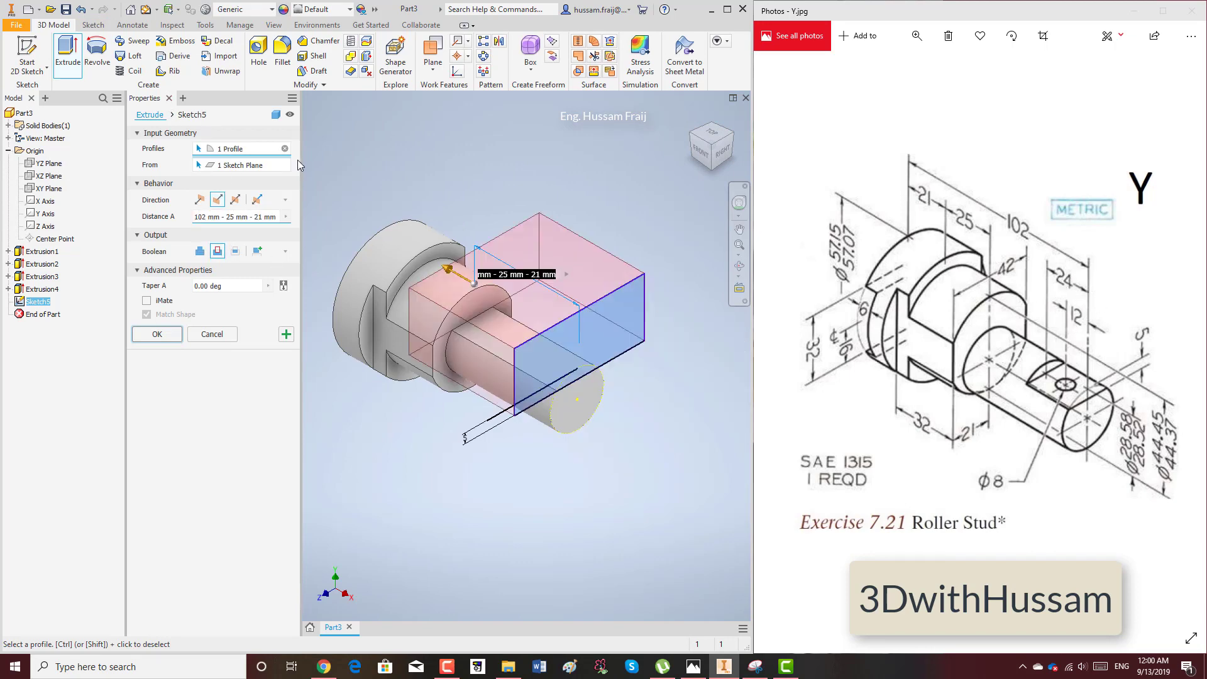
click(215, 220)
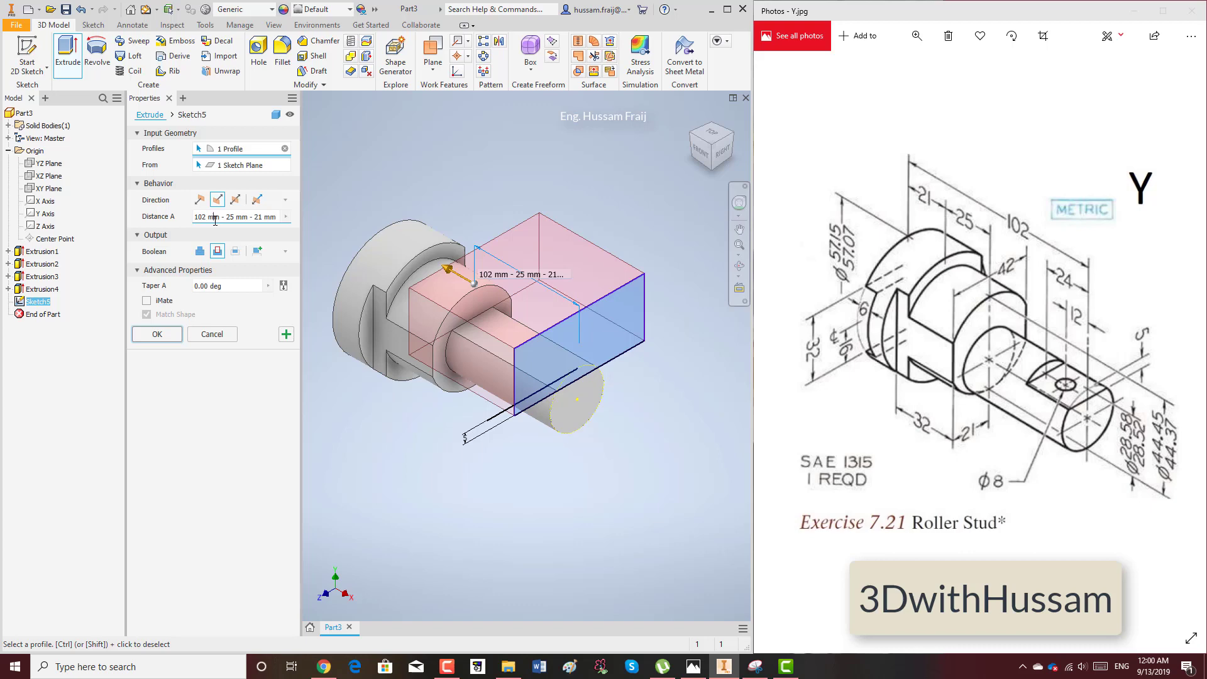
key(ctrl+a)
text(2)
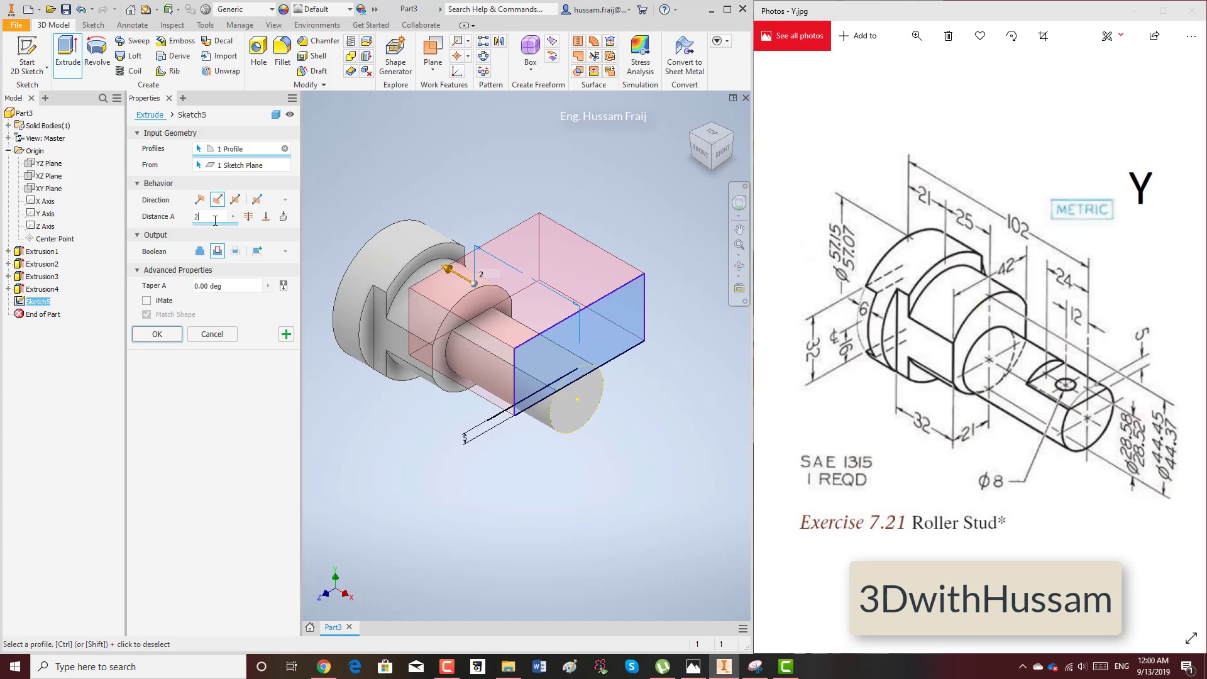
click(157, 334)
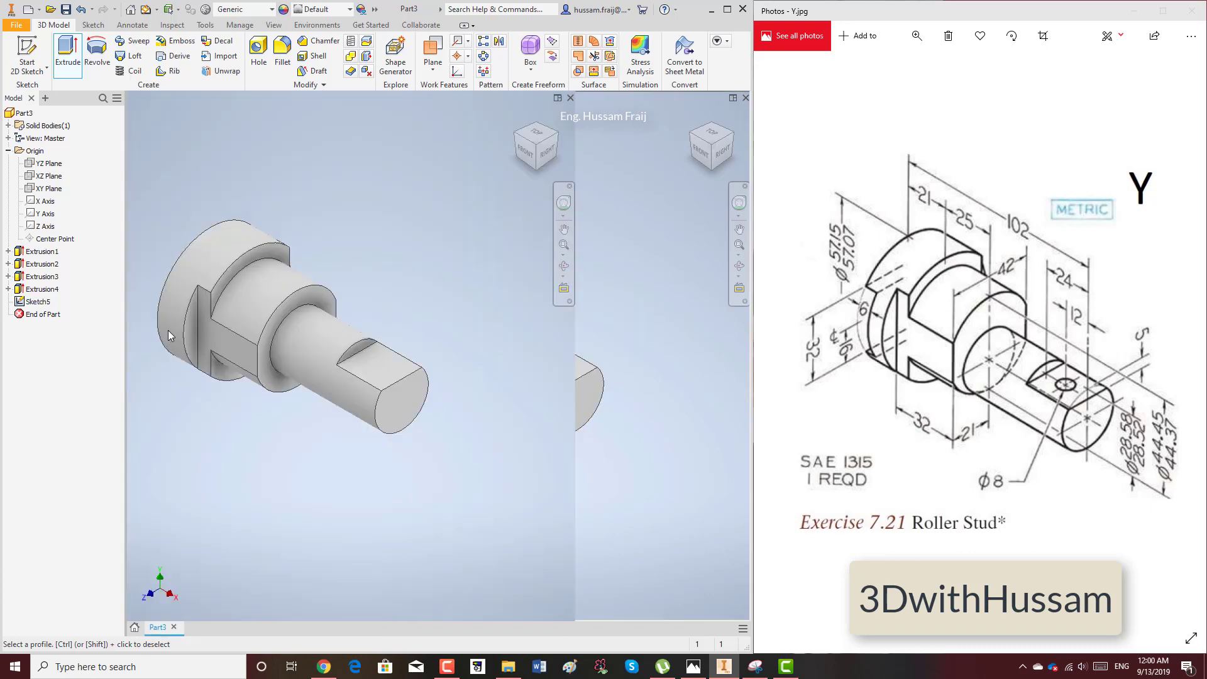
Step: Sketch an 8 mm diameter circle on the shaft's flat face
click(46, 66)
click(45, 93)
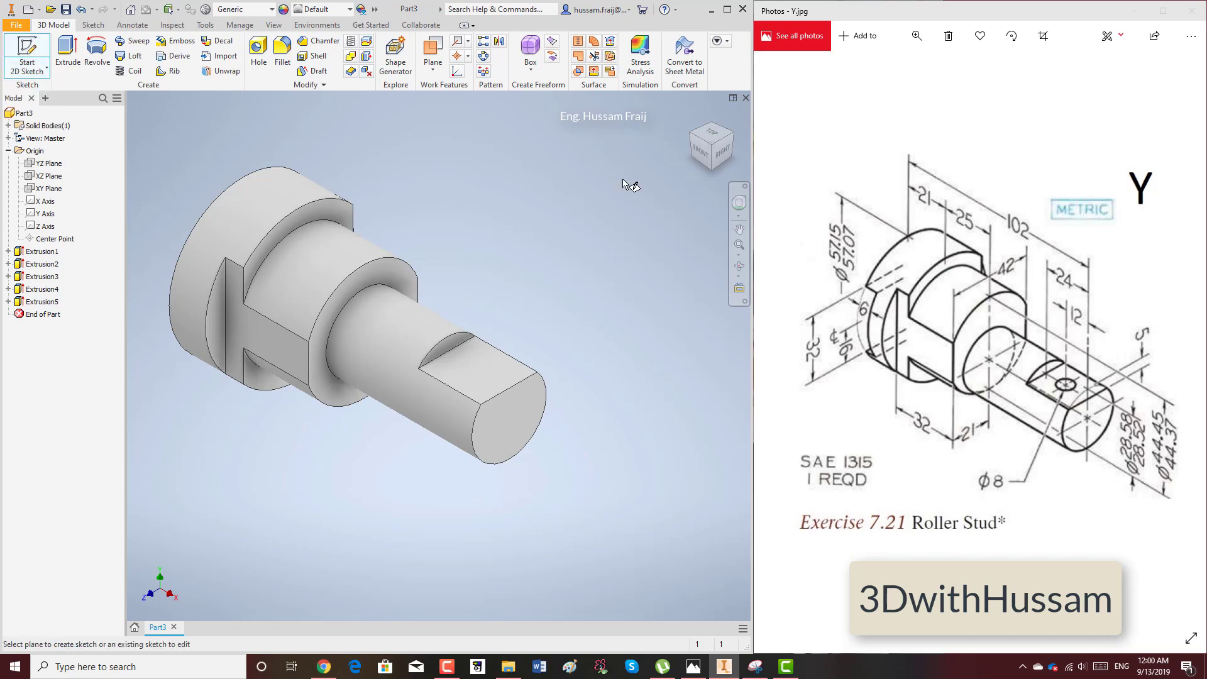
click(501, 357)
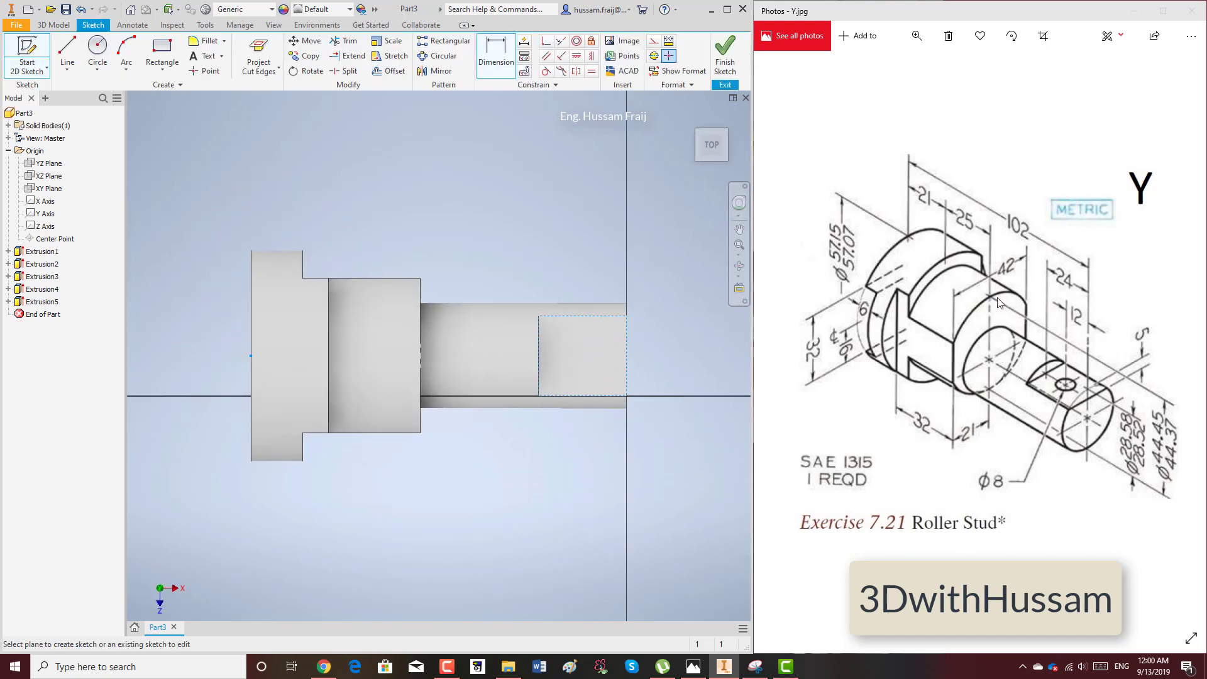
click(97, 49)
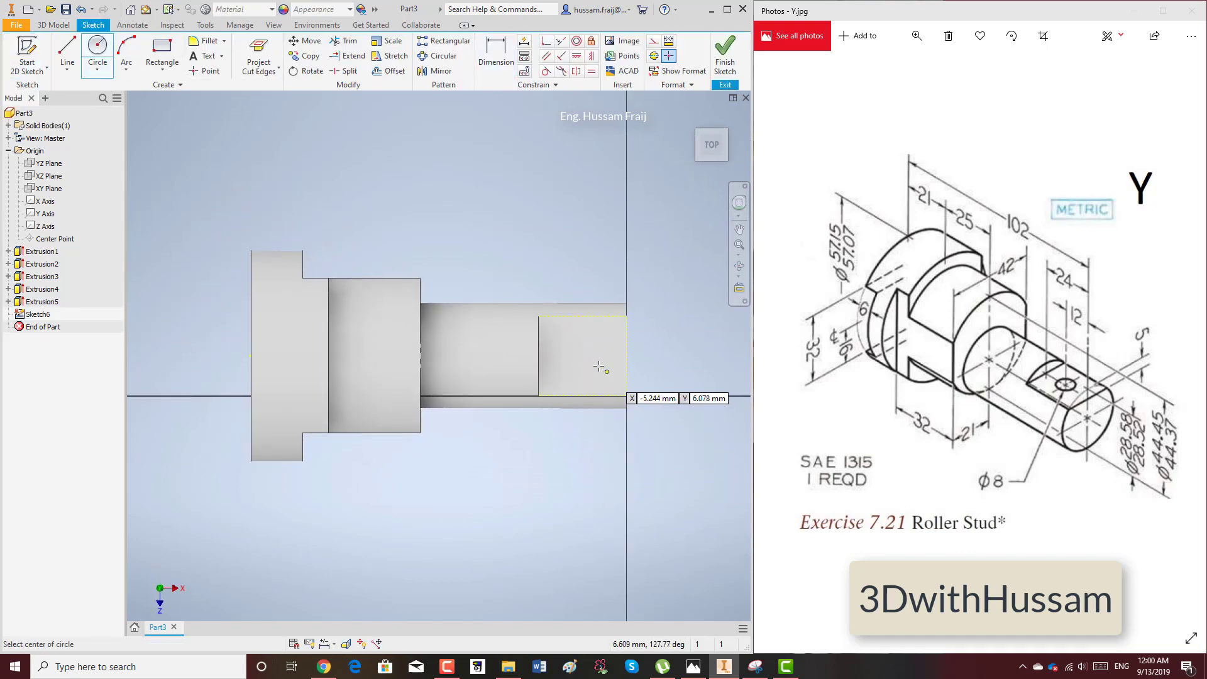
click(587, 356)
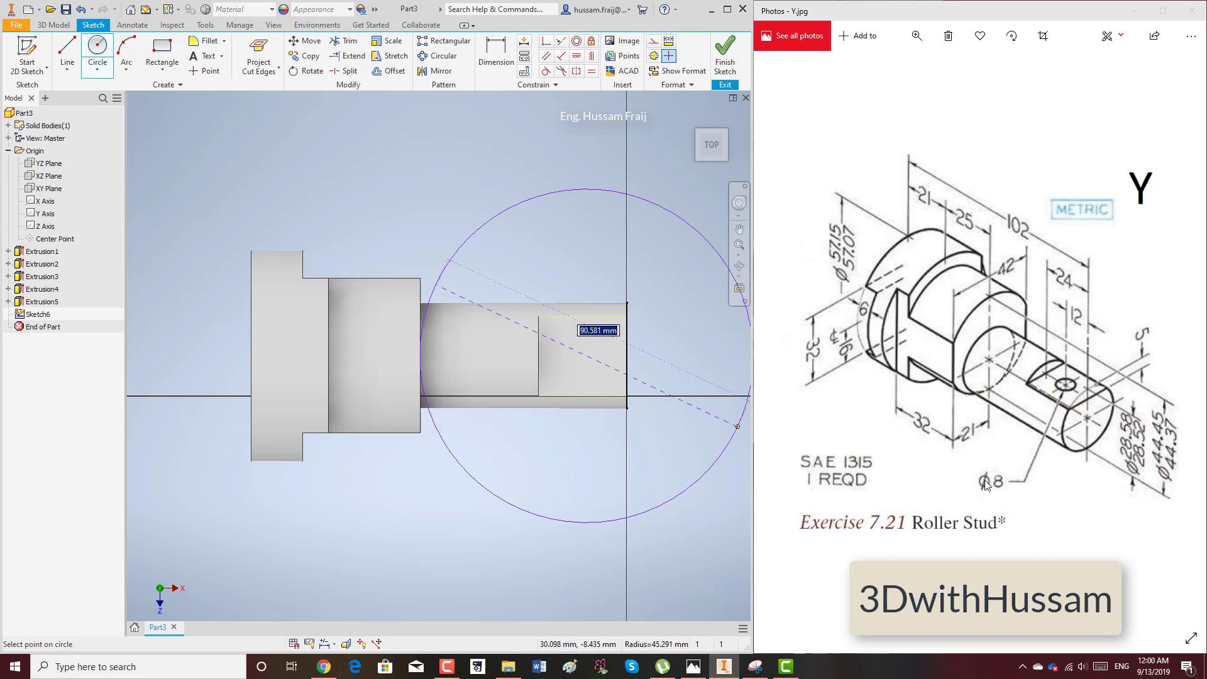
text(8)
key(Return)
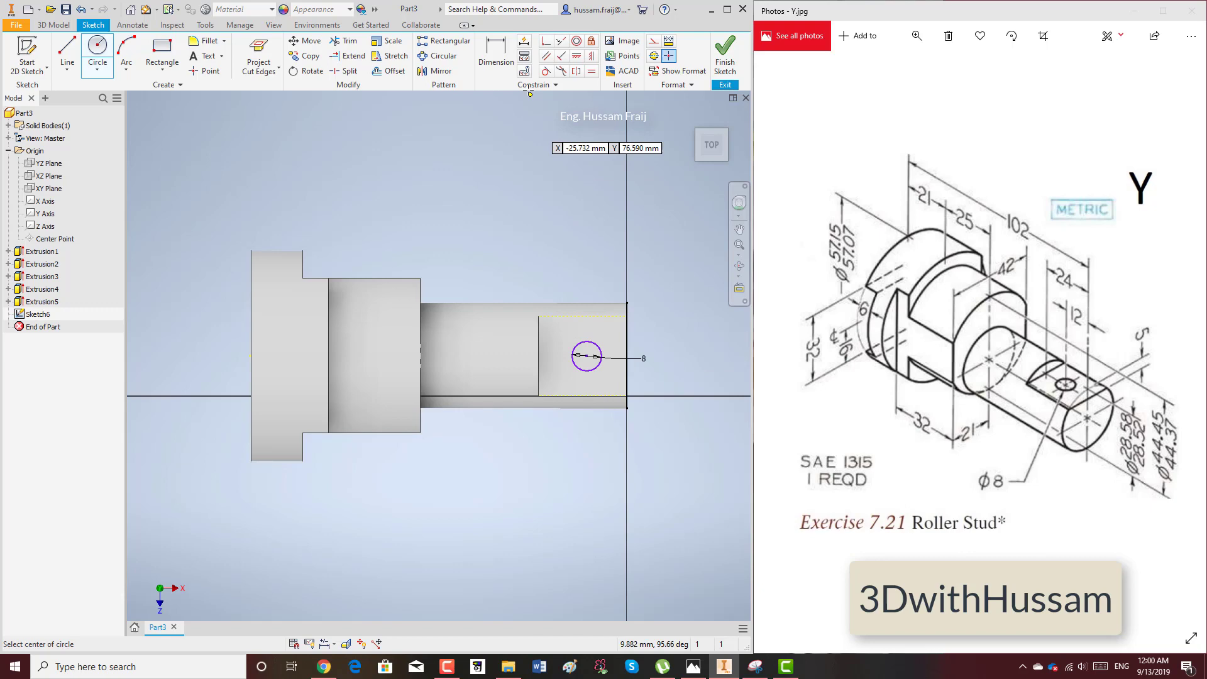
Step: Position the circle 12 mm from the shaft end and finish the sketch
key(d)
click(626, 327)
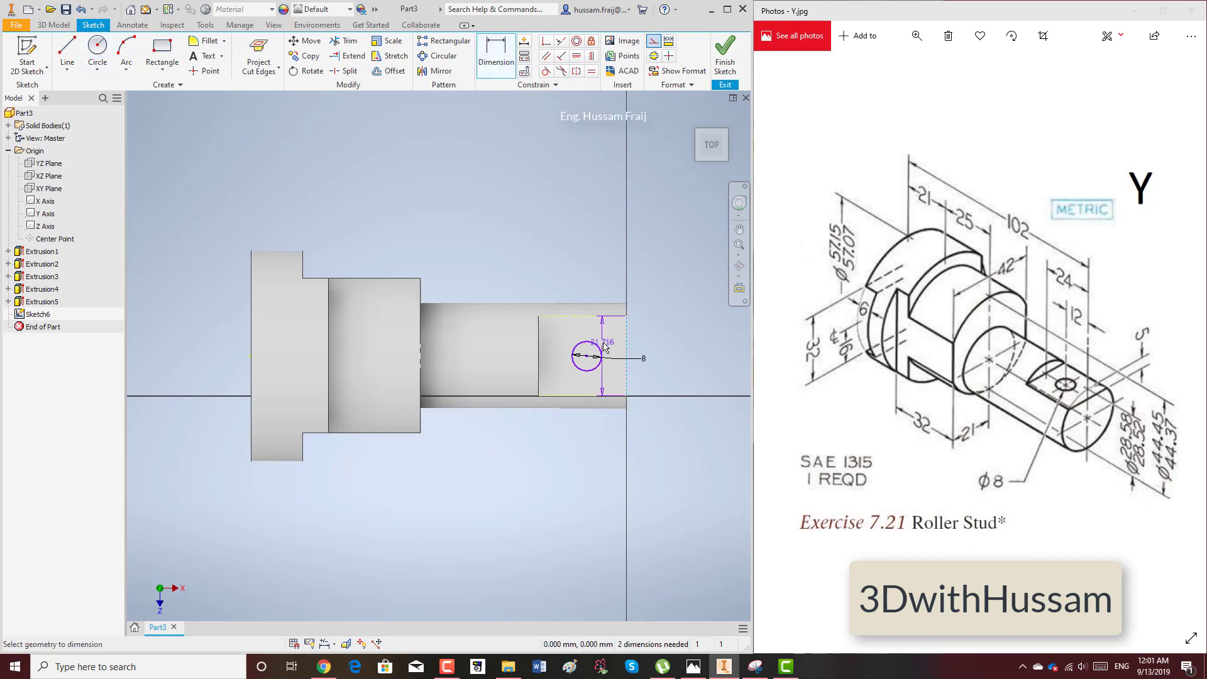
click(597, 351)
click(612, 269)
text(12)
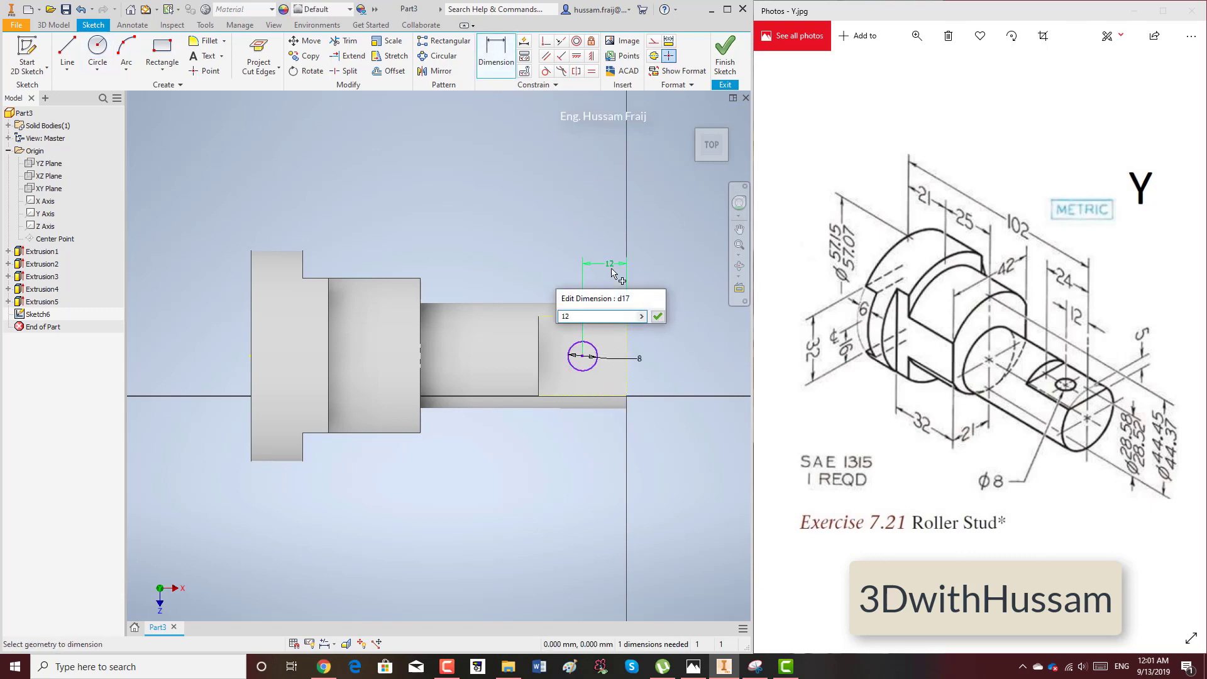
key(Return)
click(718, 54)
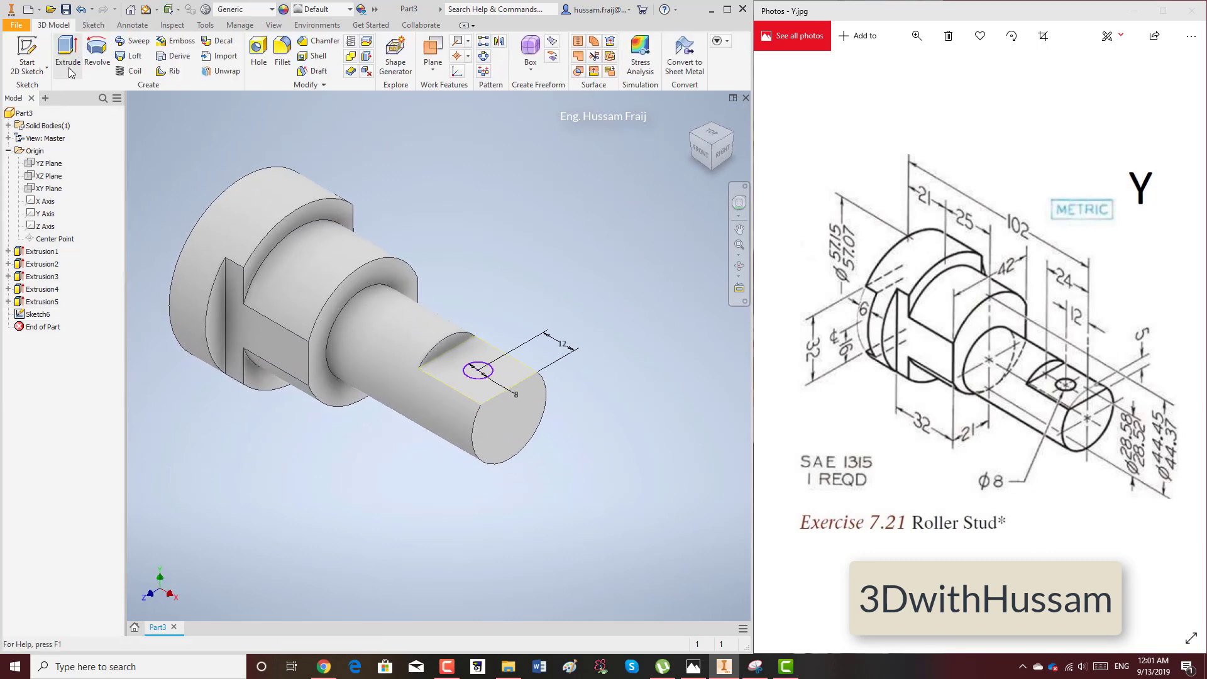
Step: Cut the 8 mm circle downward through the shaft's flat as a hole
key(e)
click(218, 250)
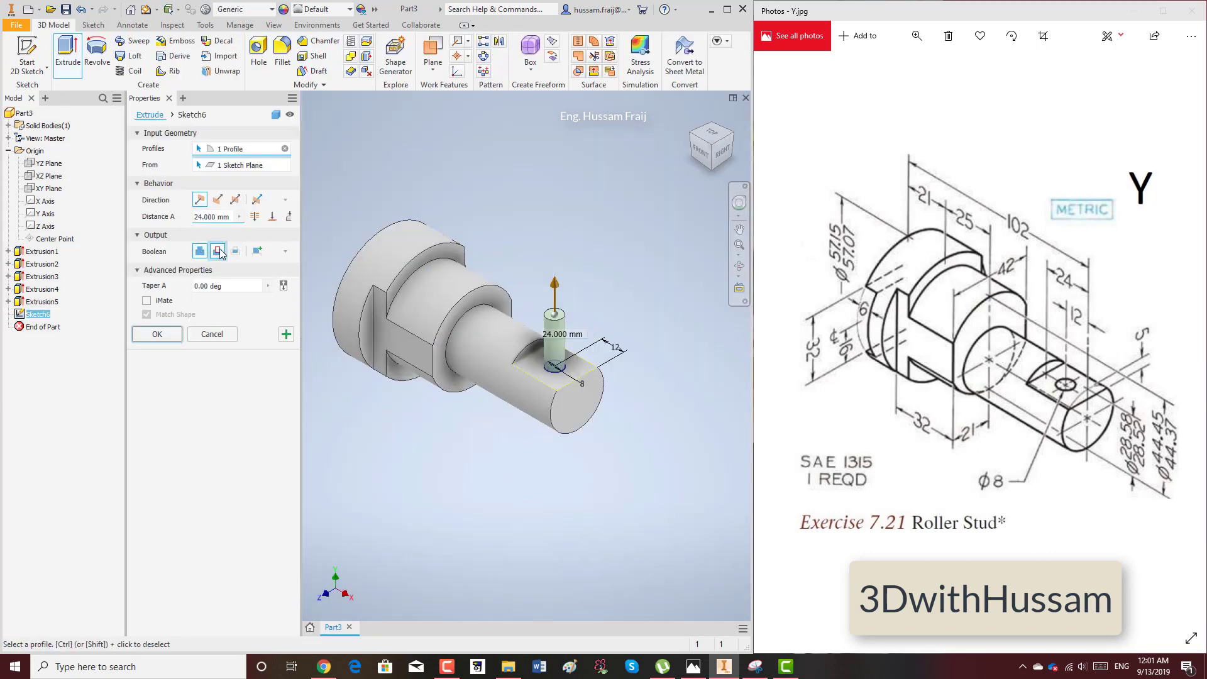
click(217, 199)
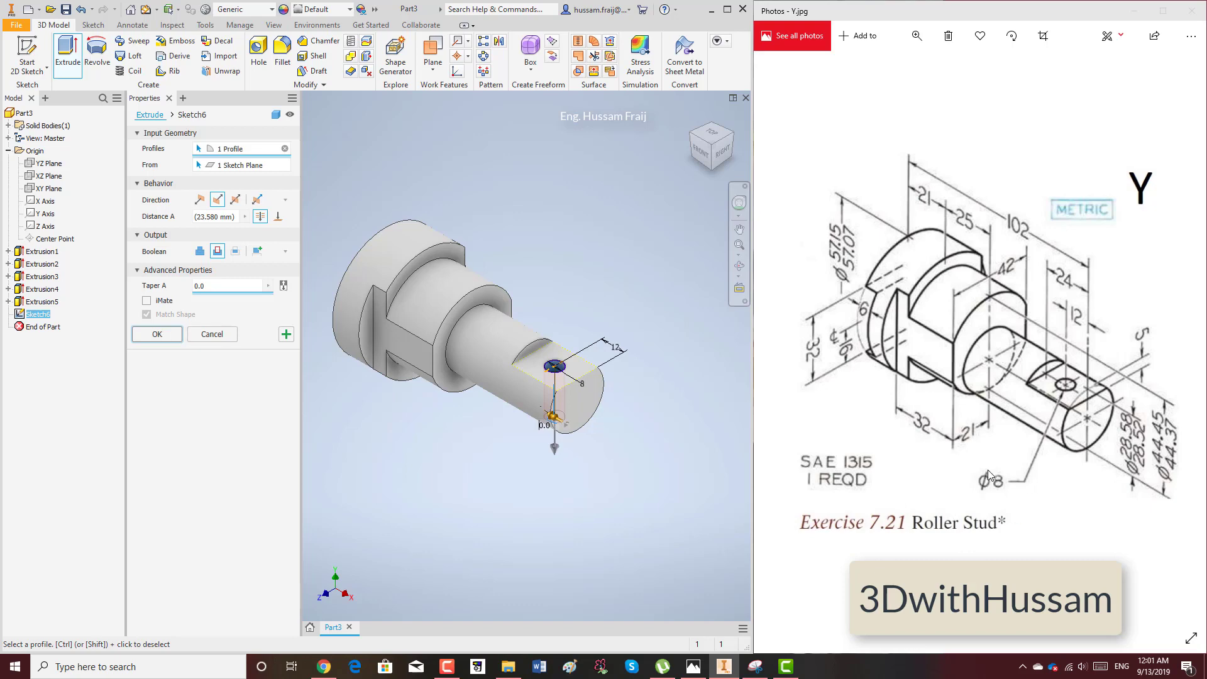
click(174, 338)
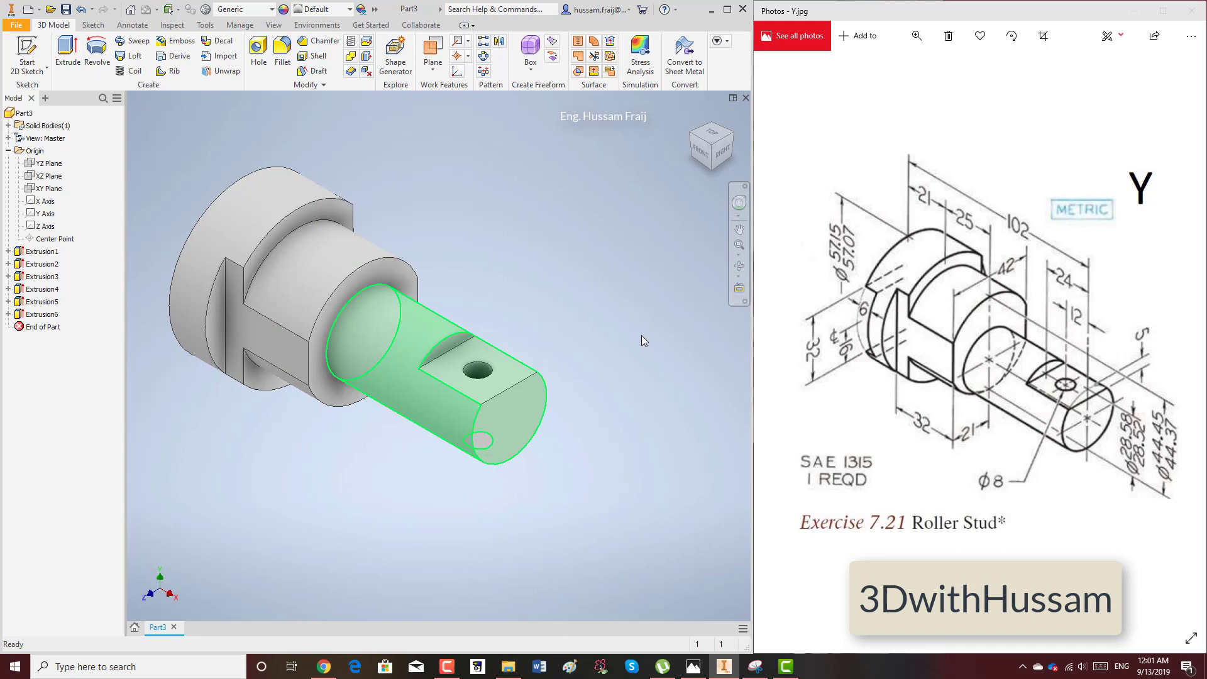
Step: Pan and orbit the view to face the part's large end
middle_drag(584, 321, 653, 326)
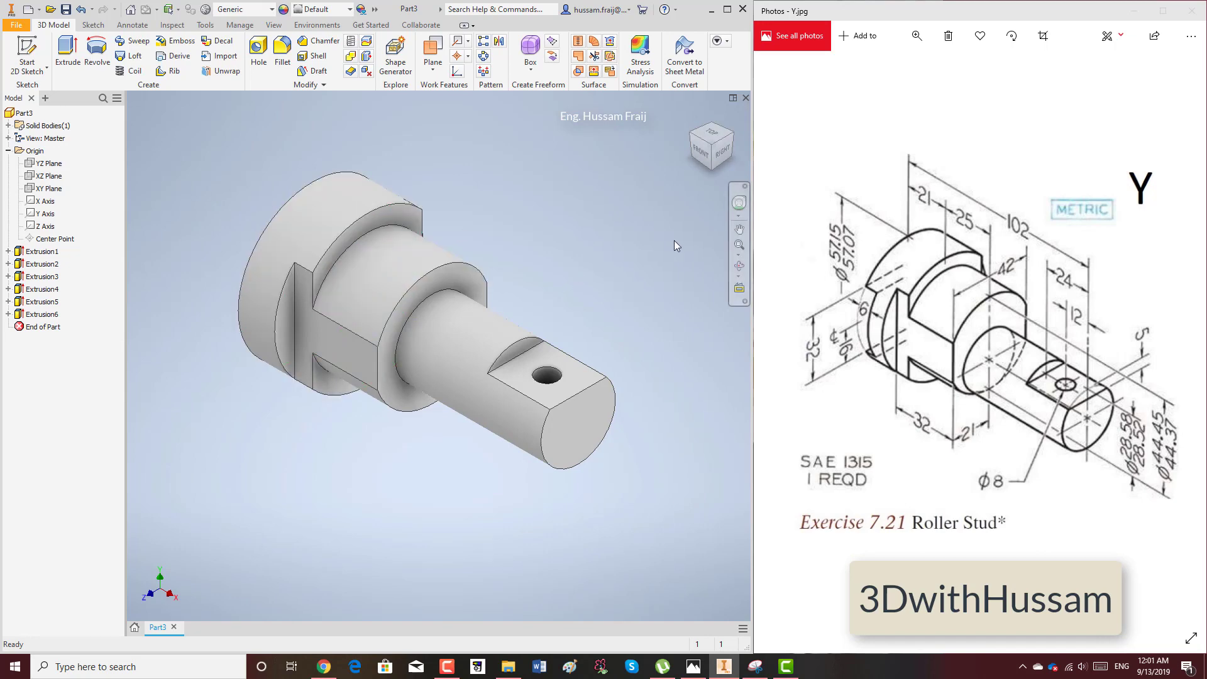
click(739, 265)
drag(548, 250, 551, 224)
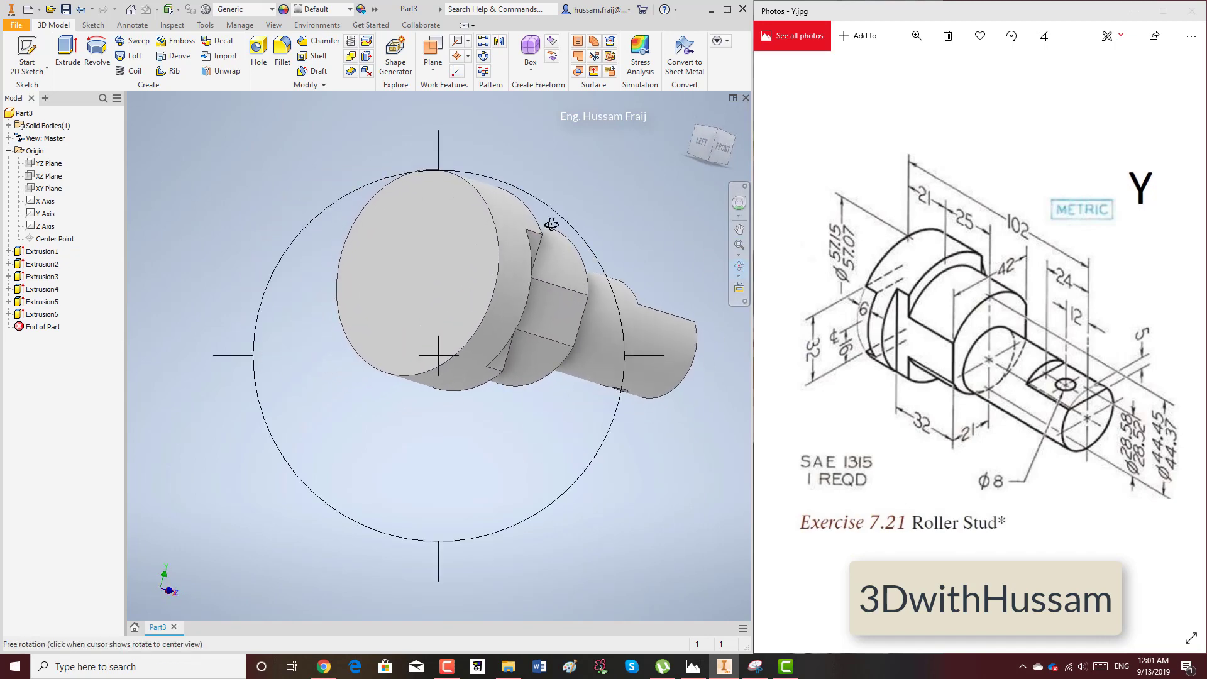
click(28, 60)
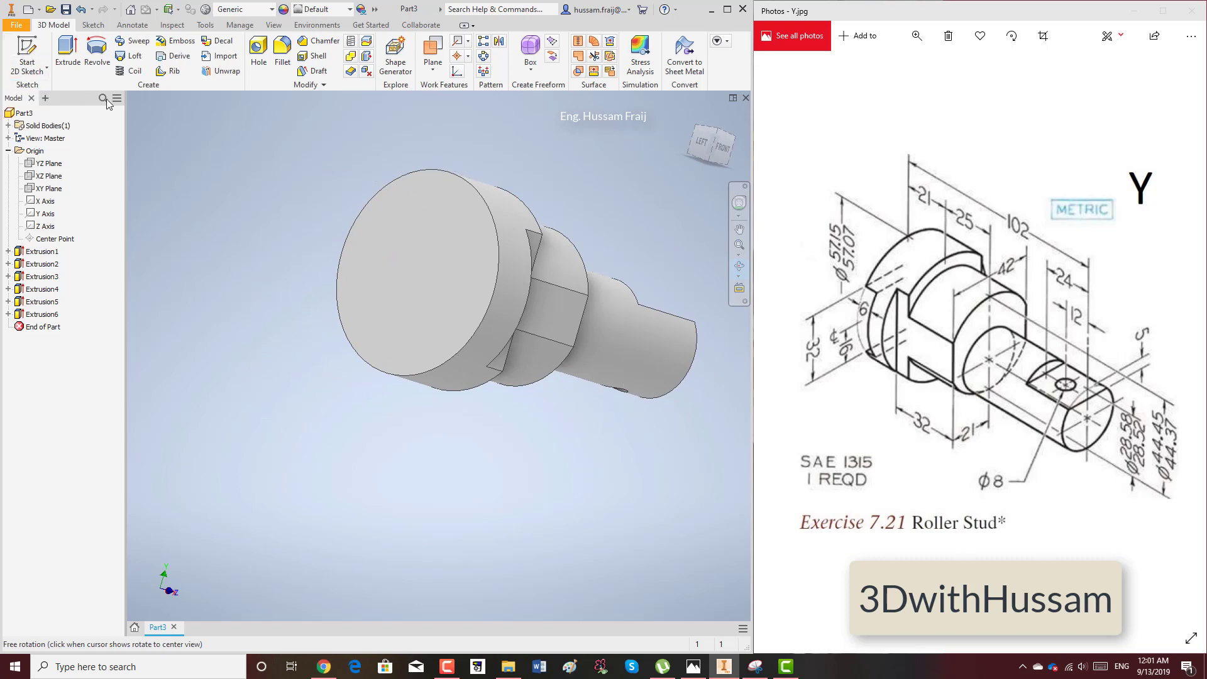
Step: Sketch a 32 mm-tall centre-point rectangle at the origin on the large end face and extrude it
click(463, 247)
click(163, 72)
click(98, 50)
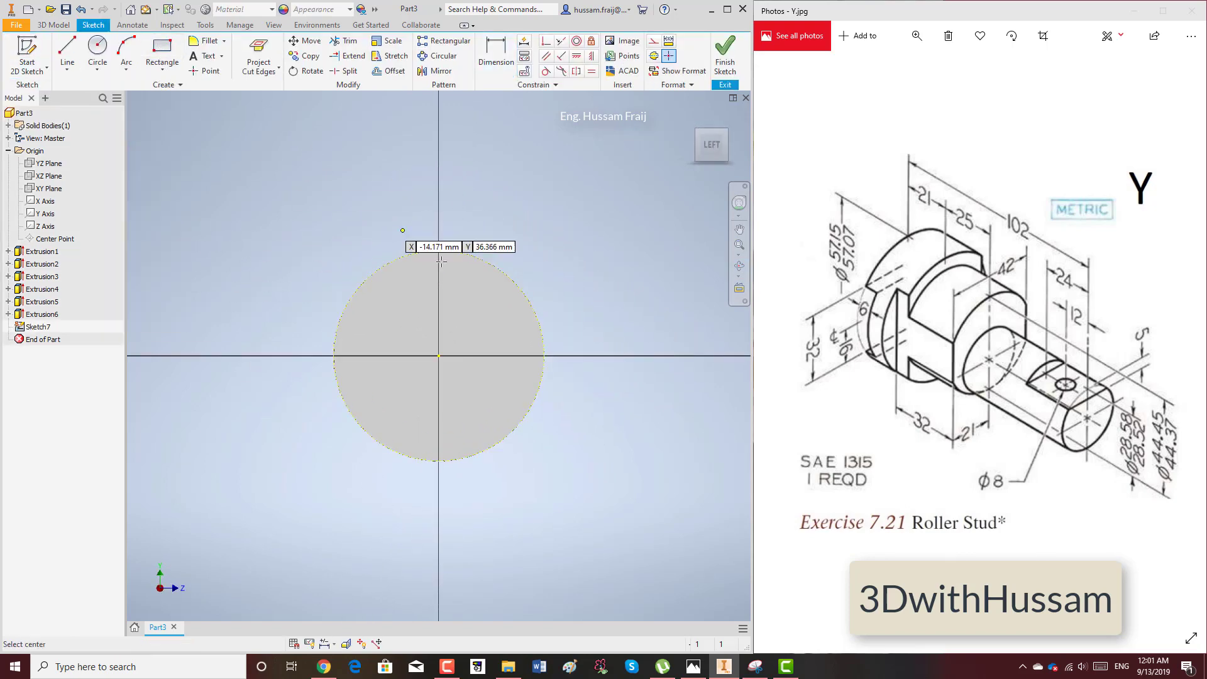
key(r)
click(438, 356)
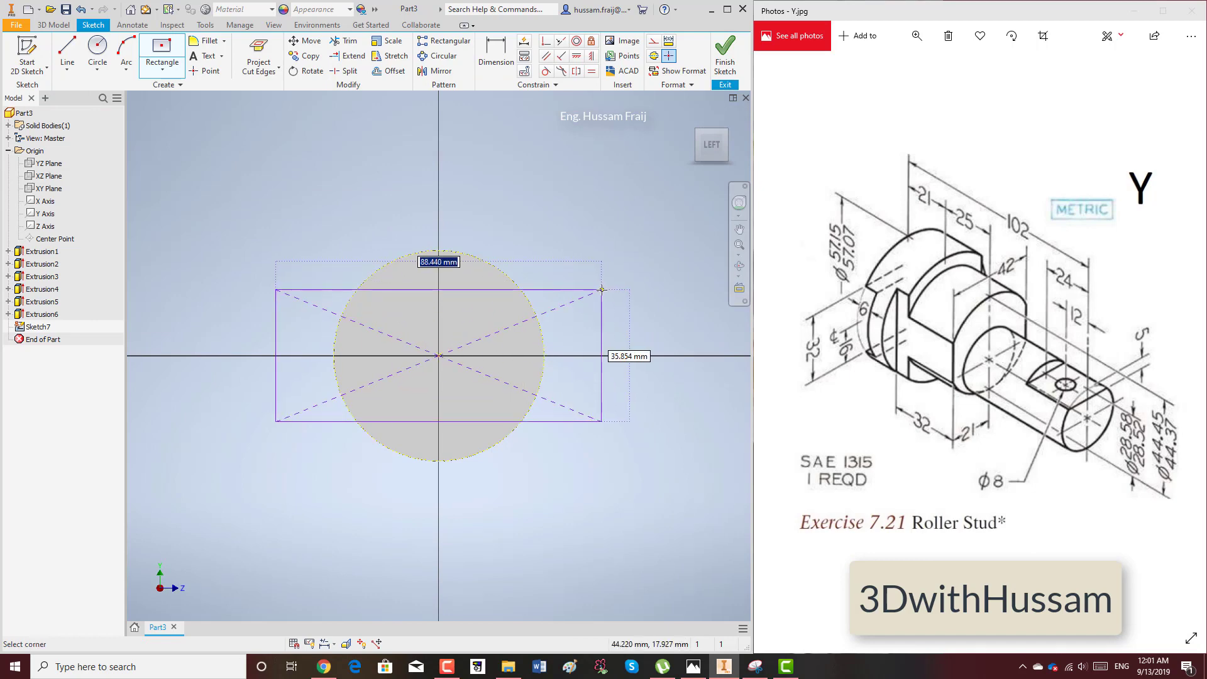
key(Tab)
text(35)
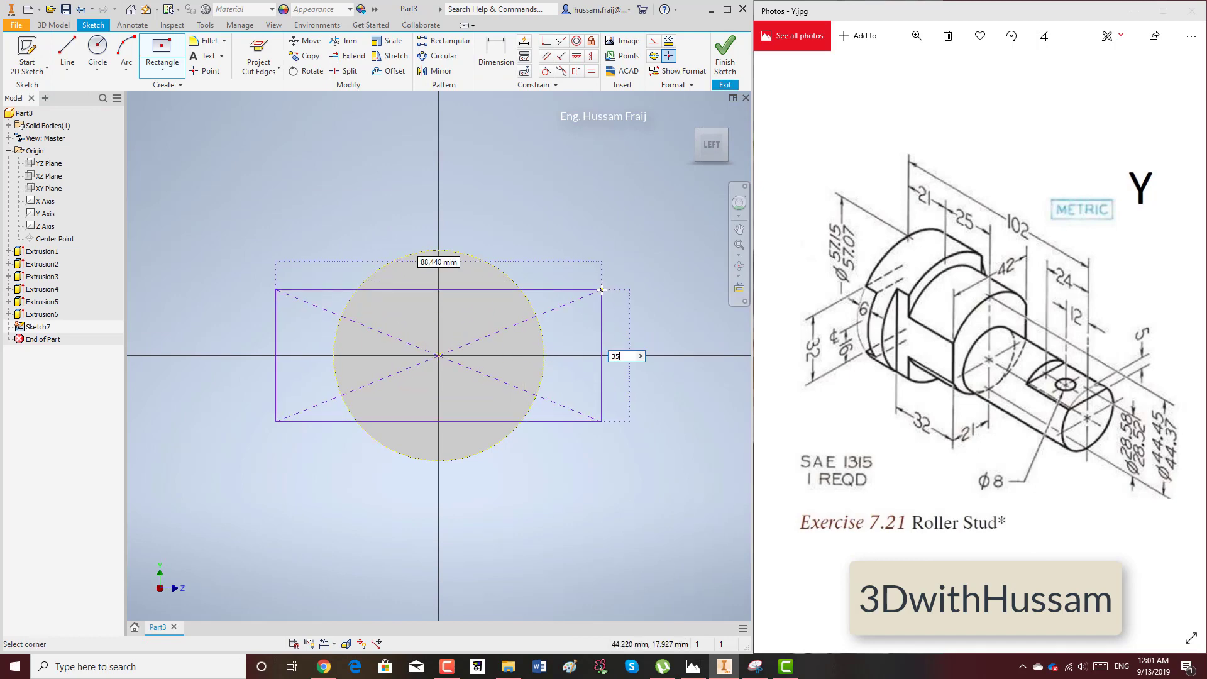
key(Return)
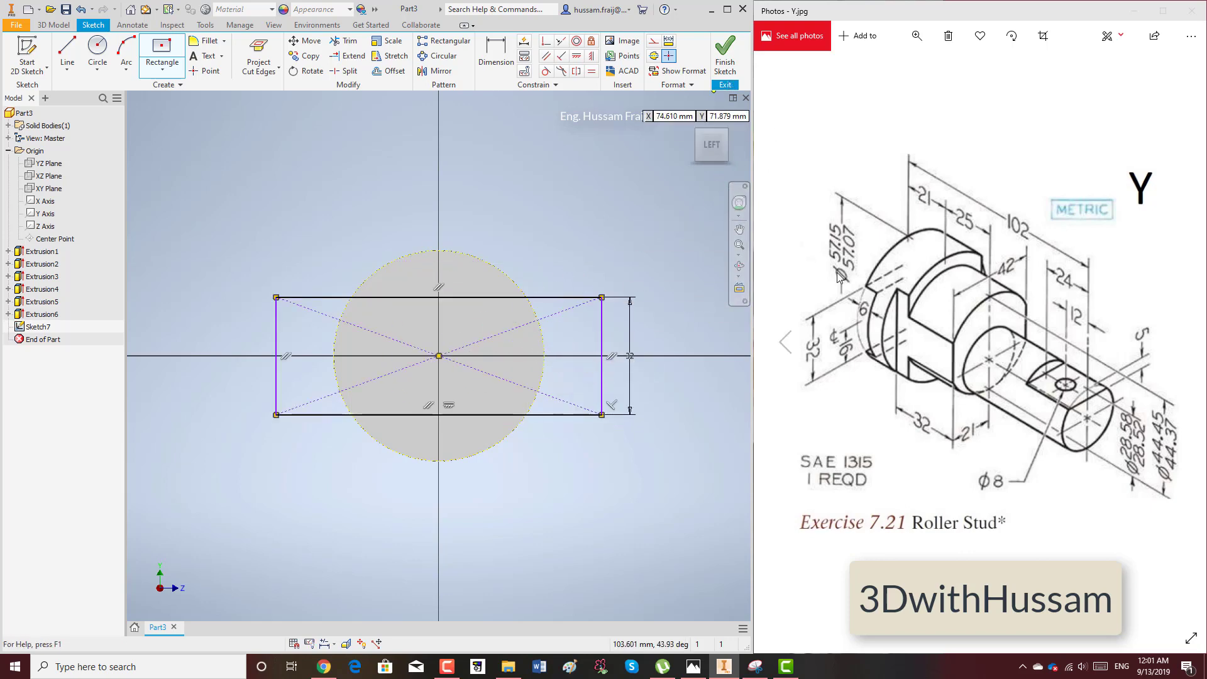
click(724, 58)
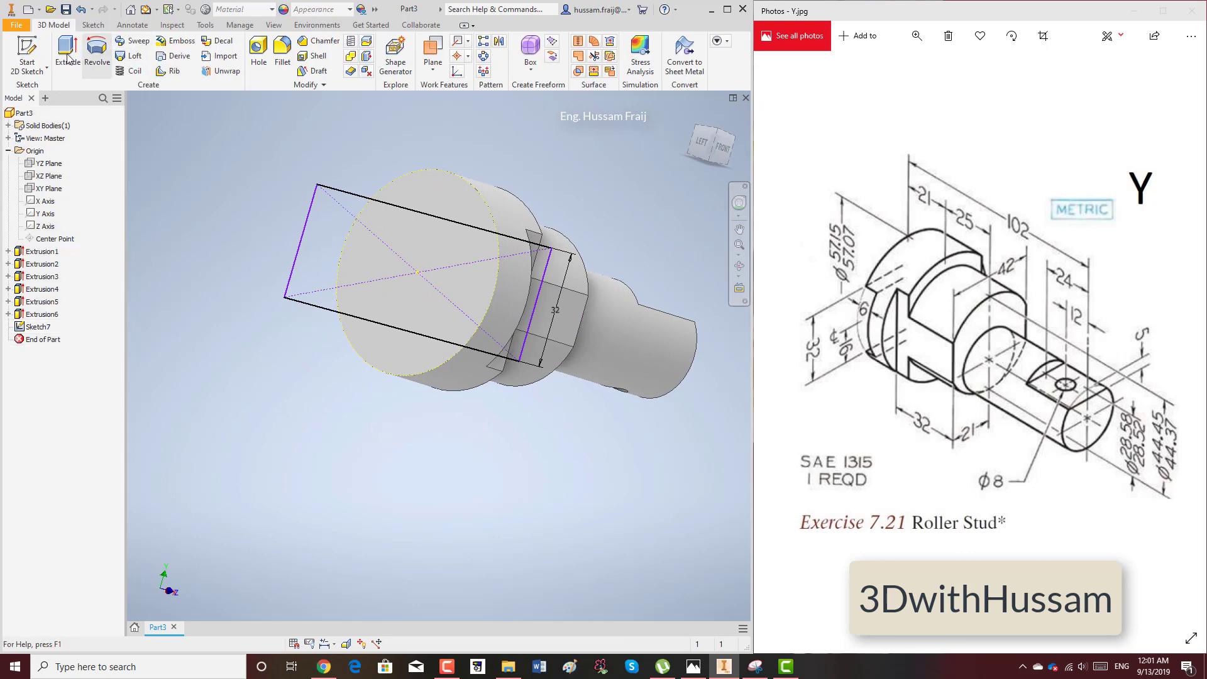
key(e)
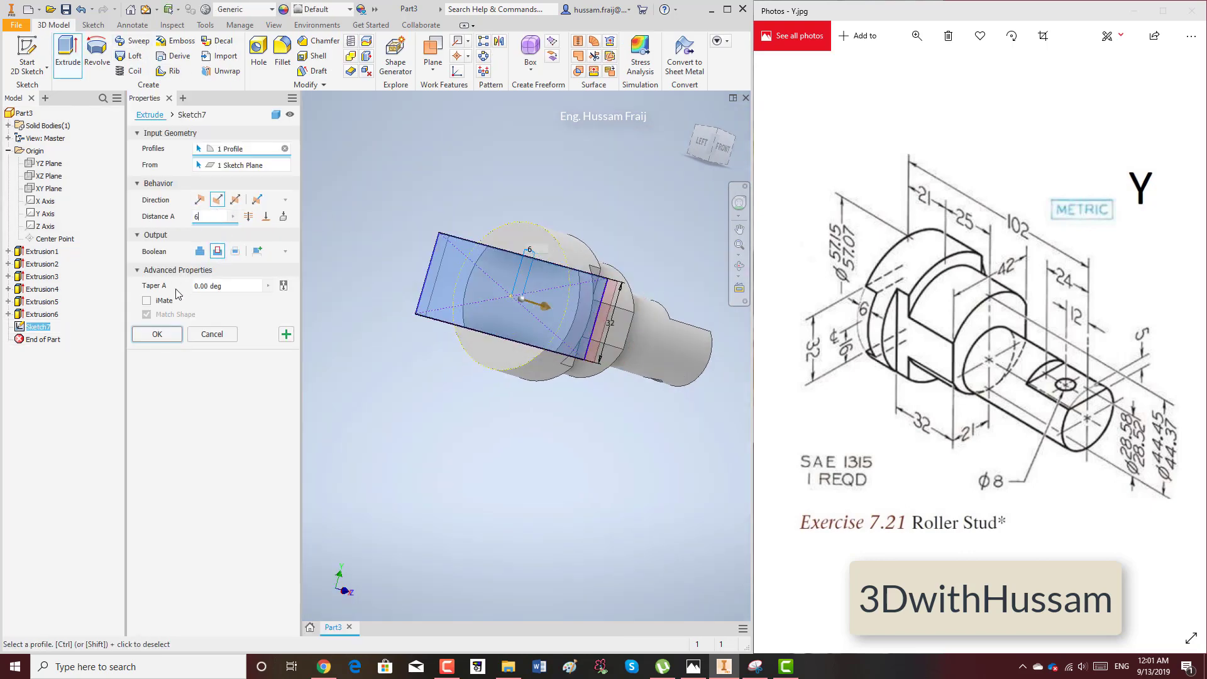
Step: Apply the slot cut across the large end and return to the home isometric view
click(158, 334)
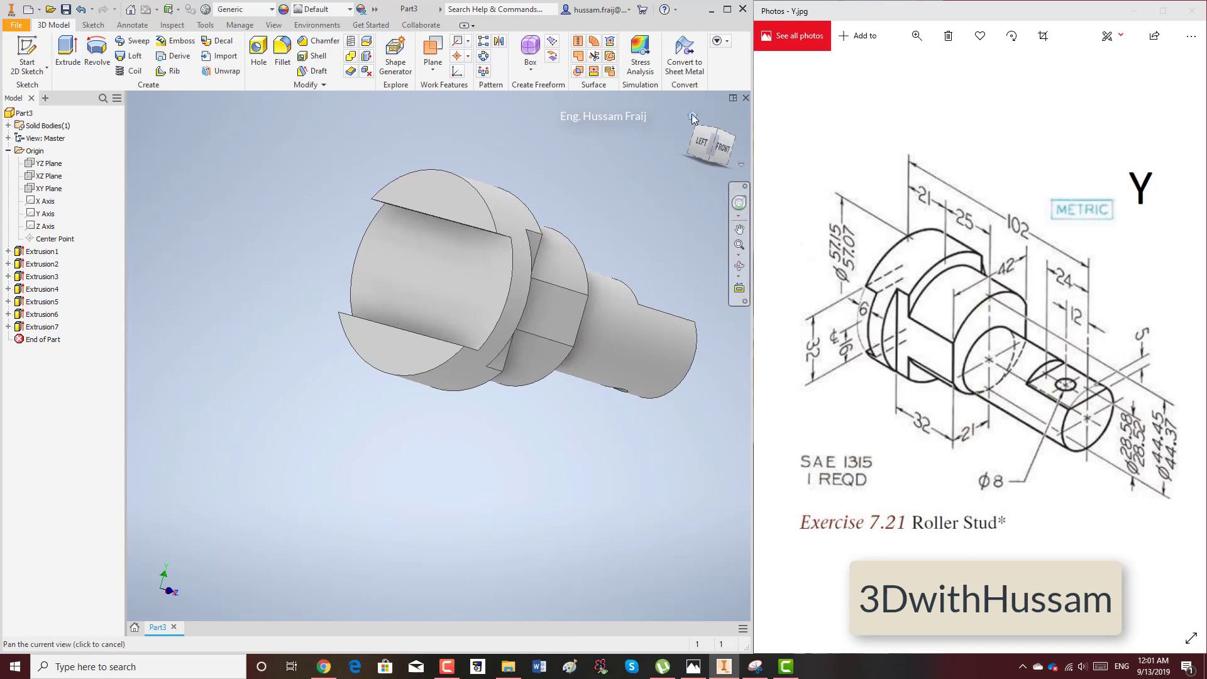
click(692, 119)
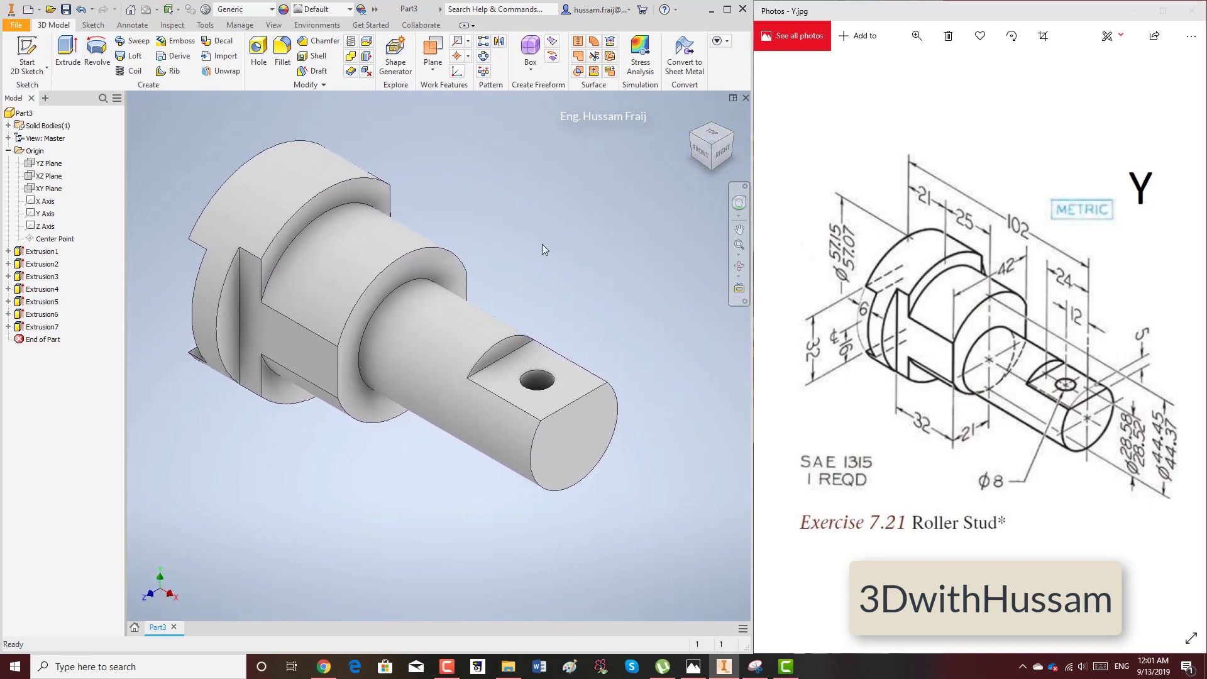
scroll(531, 232, down, 3)
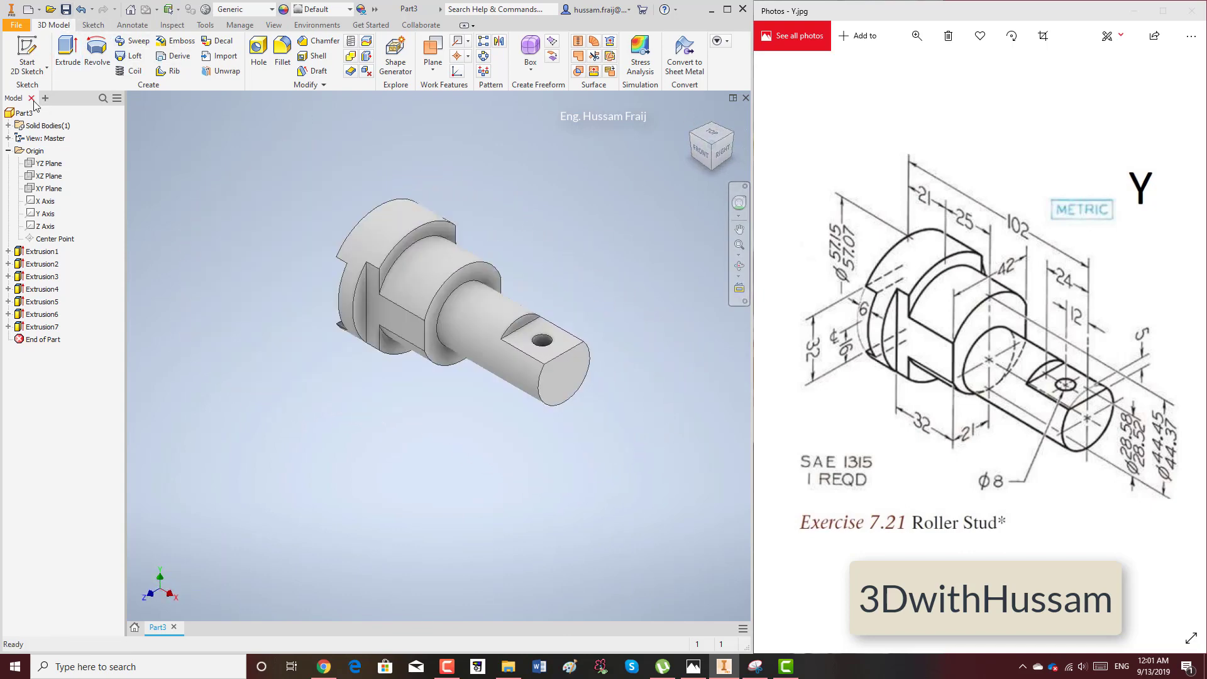
Step: Colour the whole part light blue
click(361, 9)
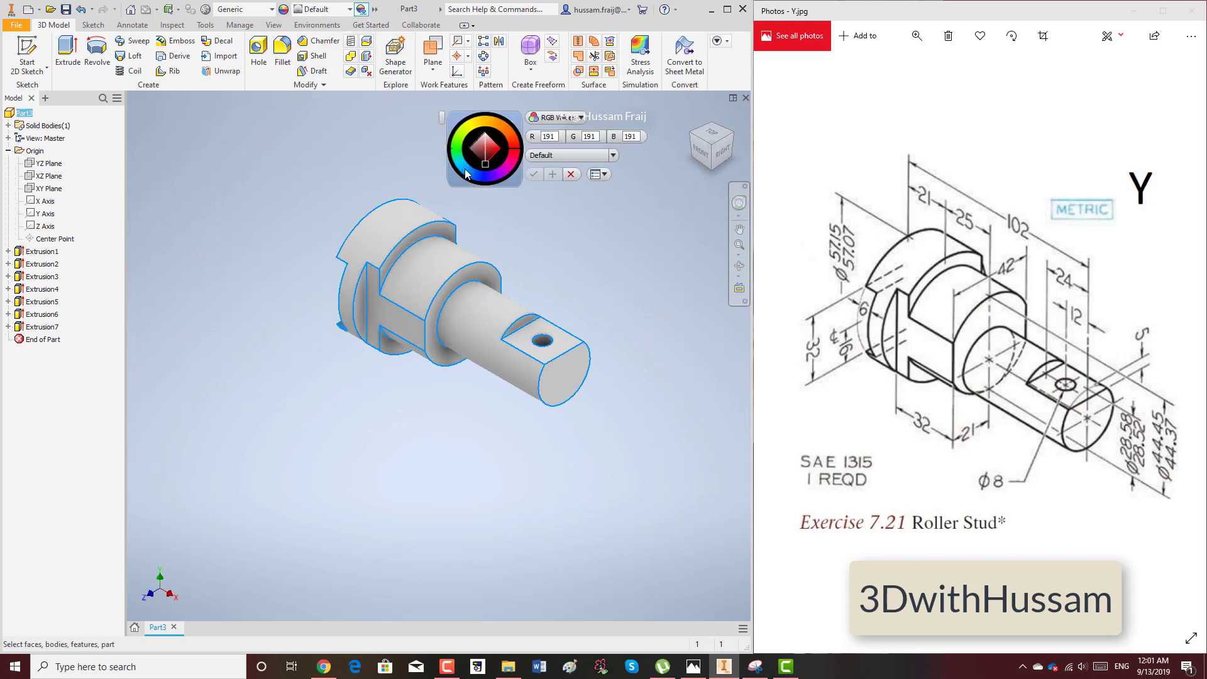
click(466, 174)
drag(467, 177, 465, 172)
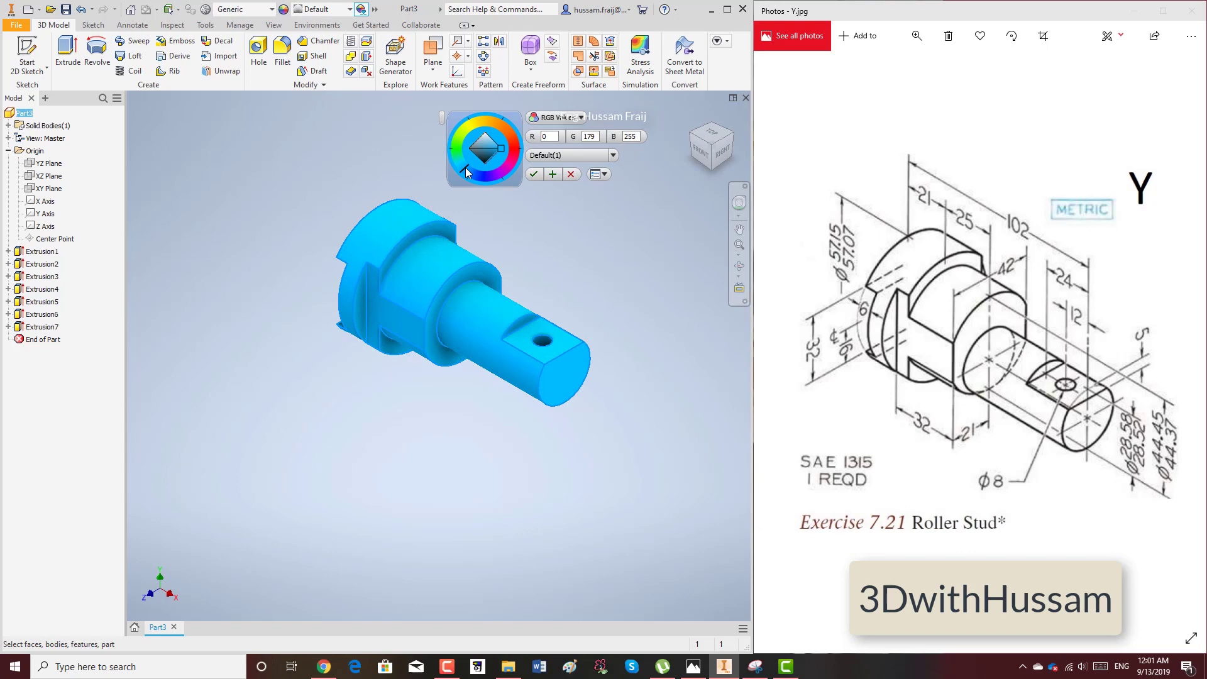
click(533, 174)
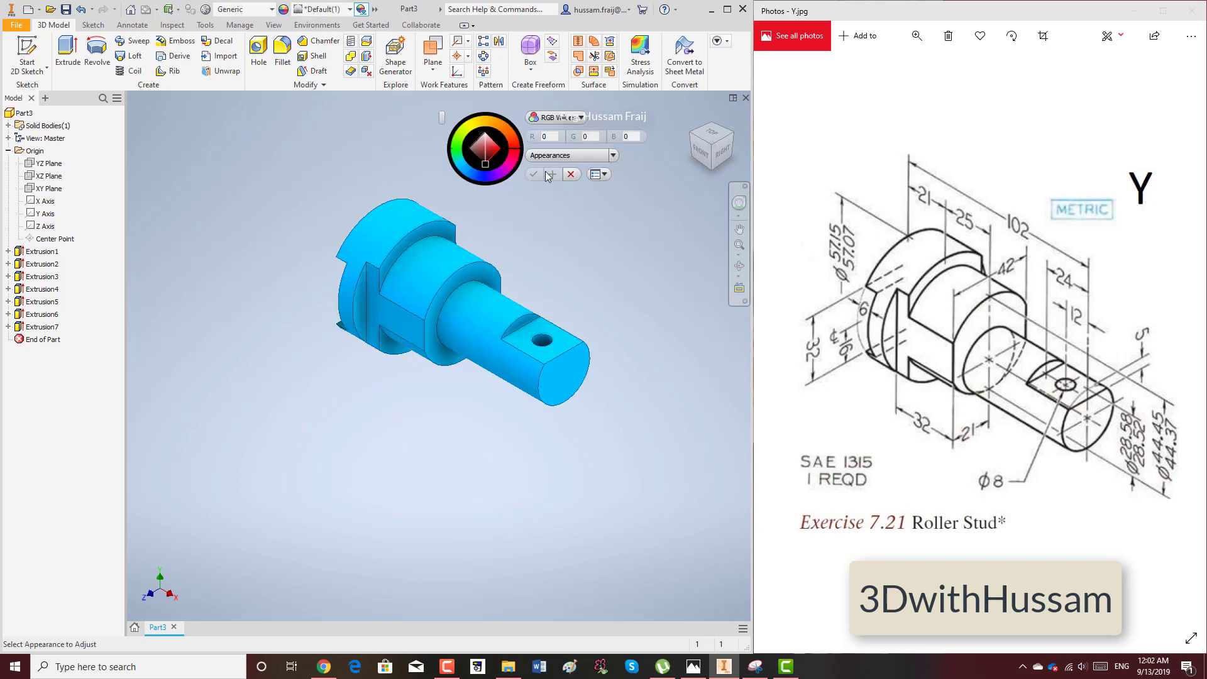
click(570, 177)
Step: Apply the Realistic visual style with ground shadows and zoom in on the roller stud
click(273, 25)
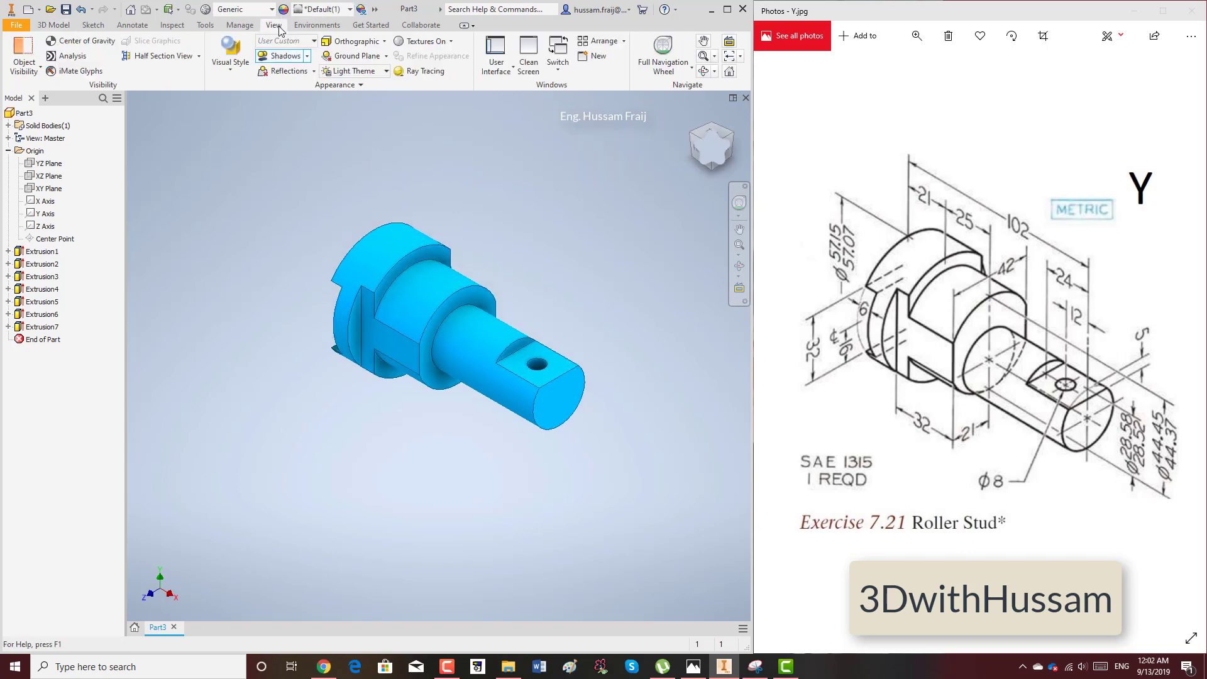
click(243, 63)
click(219, 100)
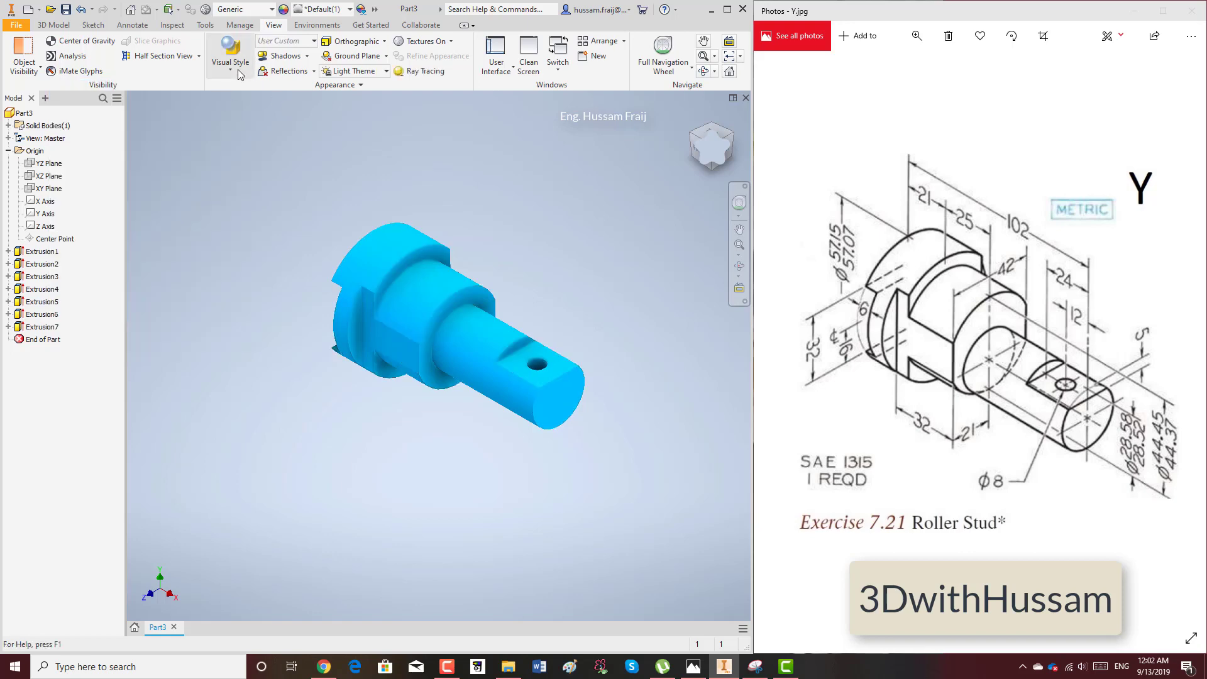
click(280, 55)
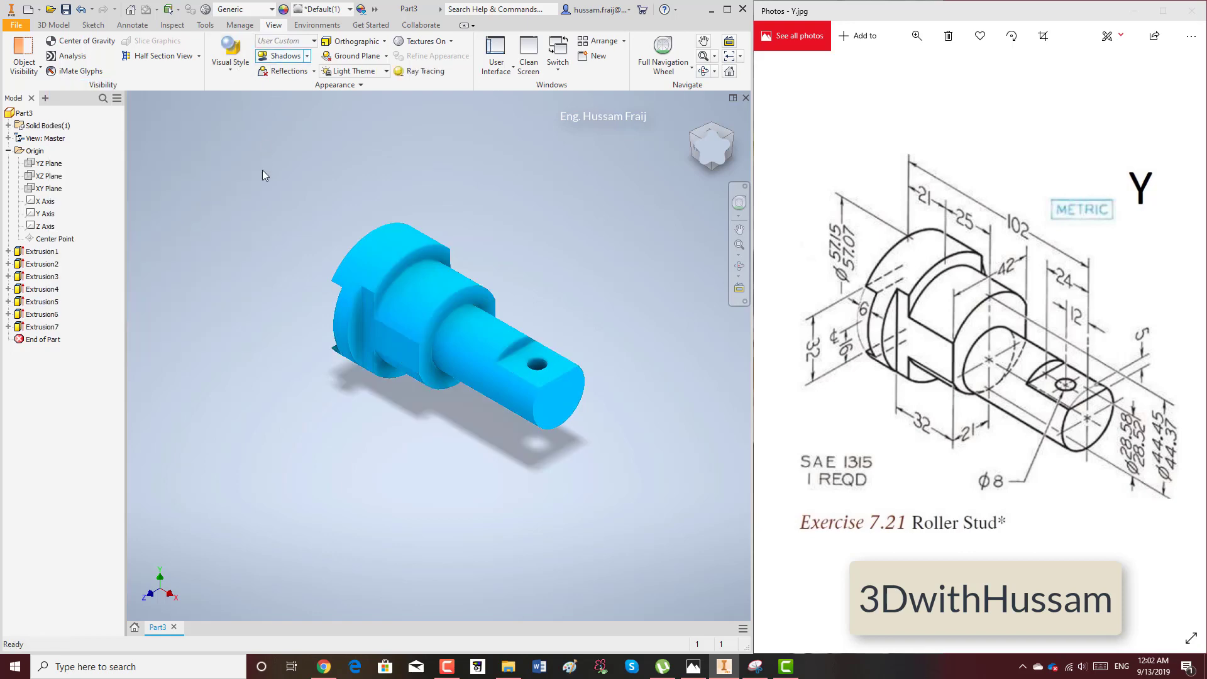
click(738, 254)
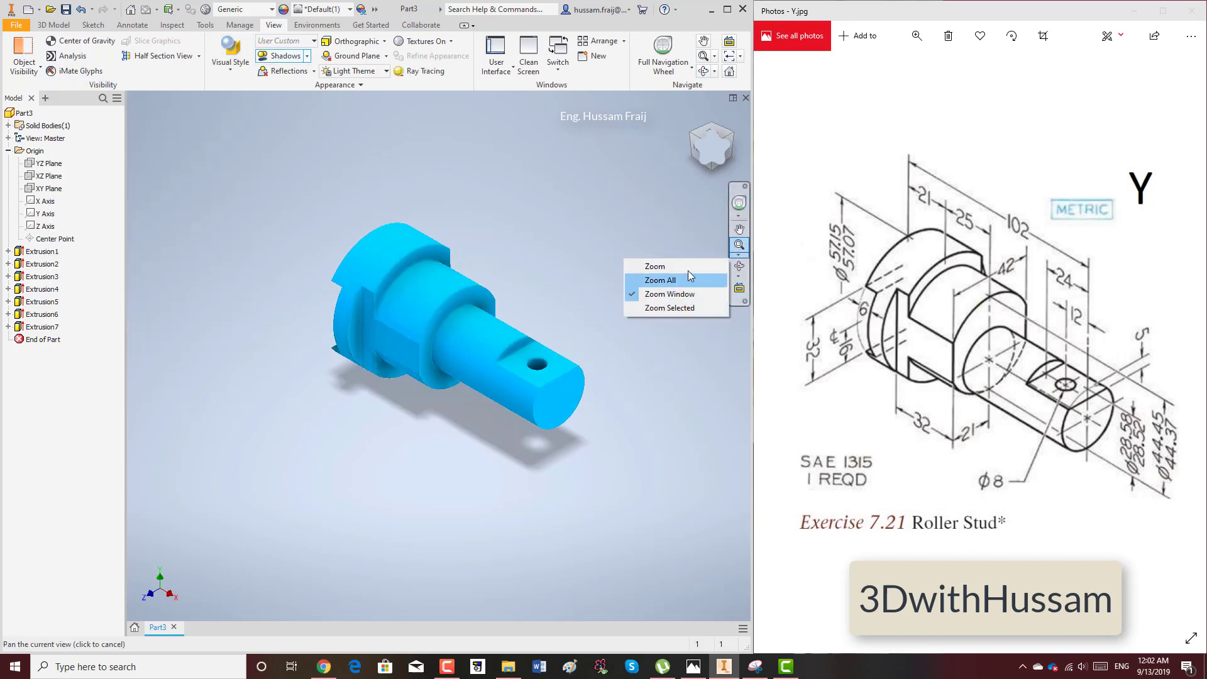
click(654, 266)
drag(590, 251, 617, 230)
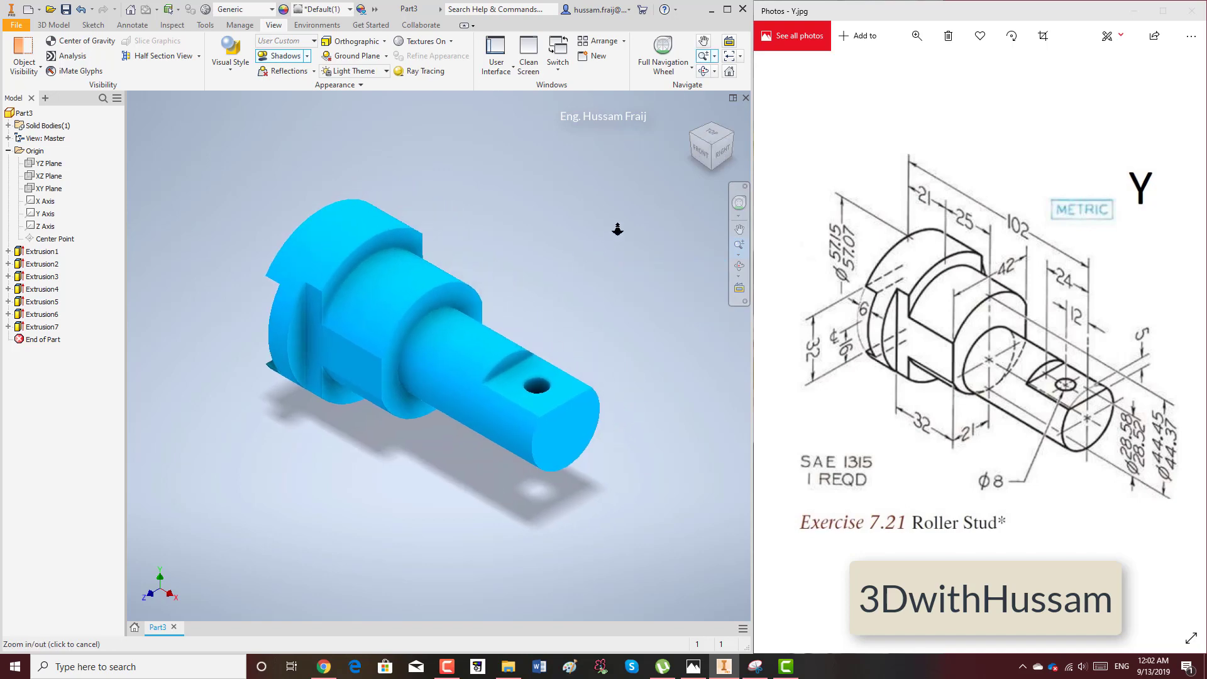
key(Escape)
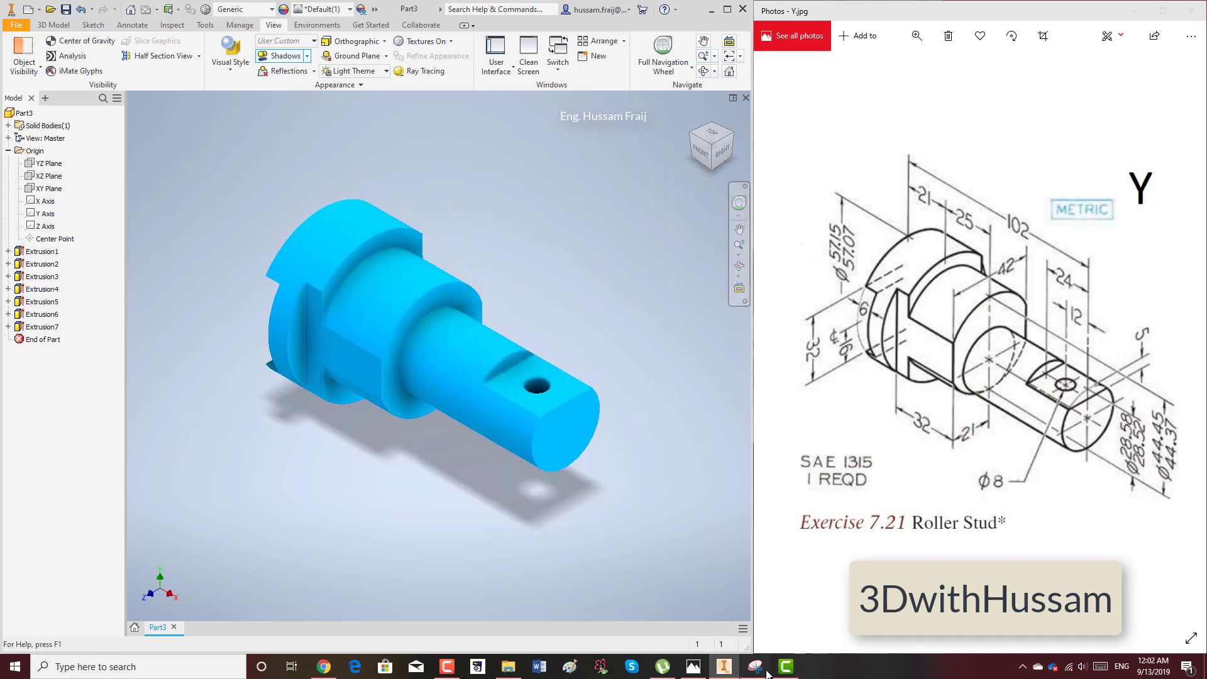
Step: Take a new Snipping Tool capture of the region around the blue part
click(766, 671)
click(150, 50)
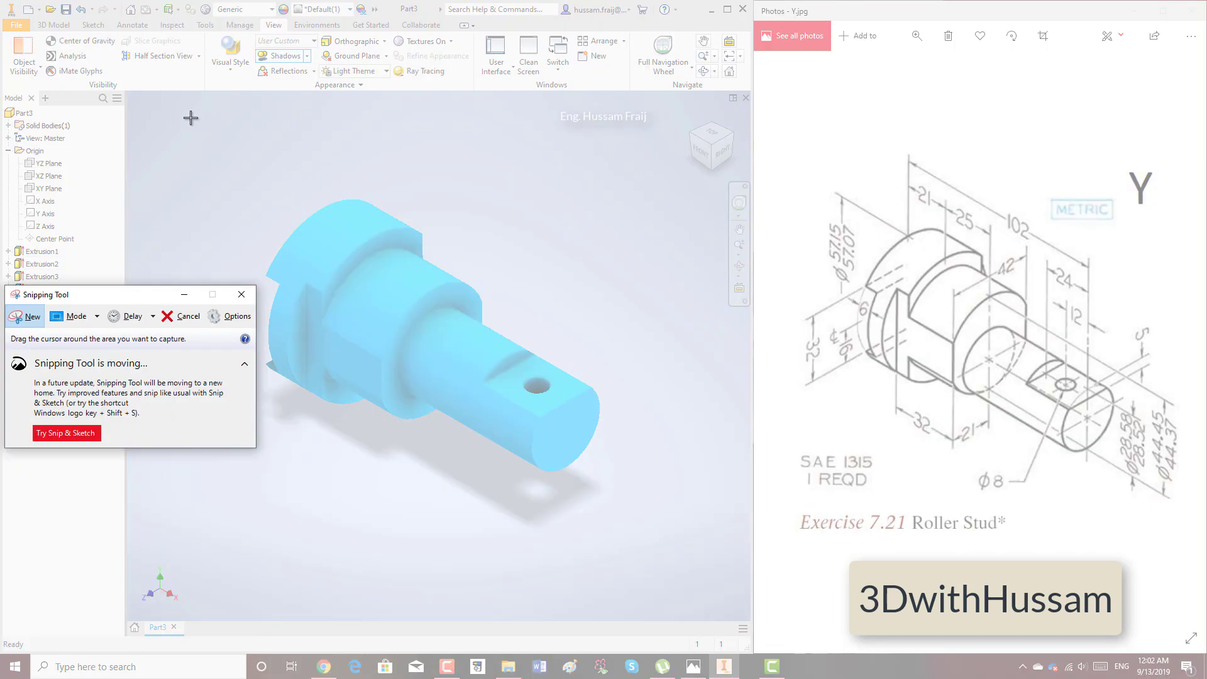
drag(178, 118, 671, 542)
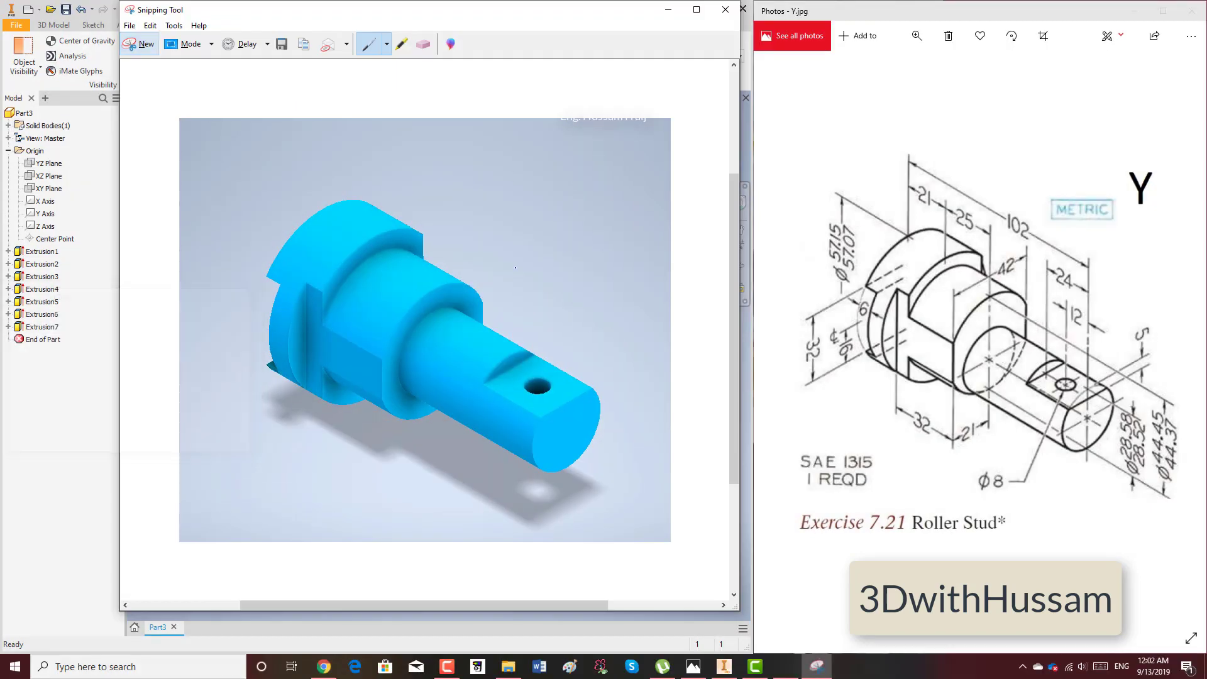
Step: Save the snip as PNG file 'wwwwwww' and minimize Snipping Tool
click(129, 25)
click(154, 58)
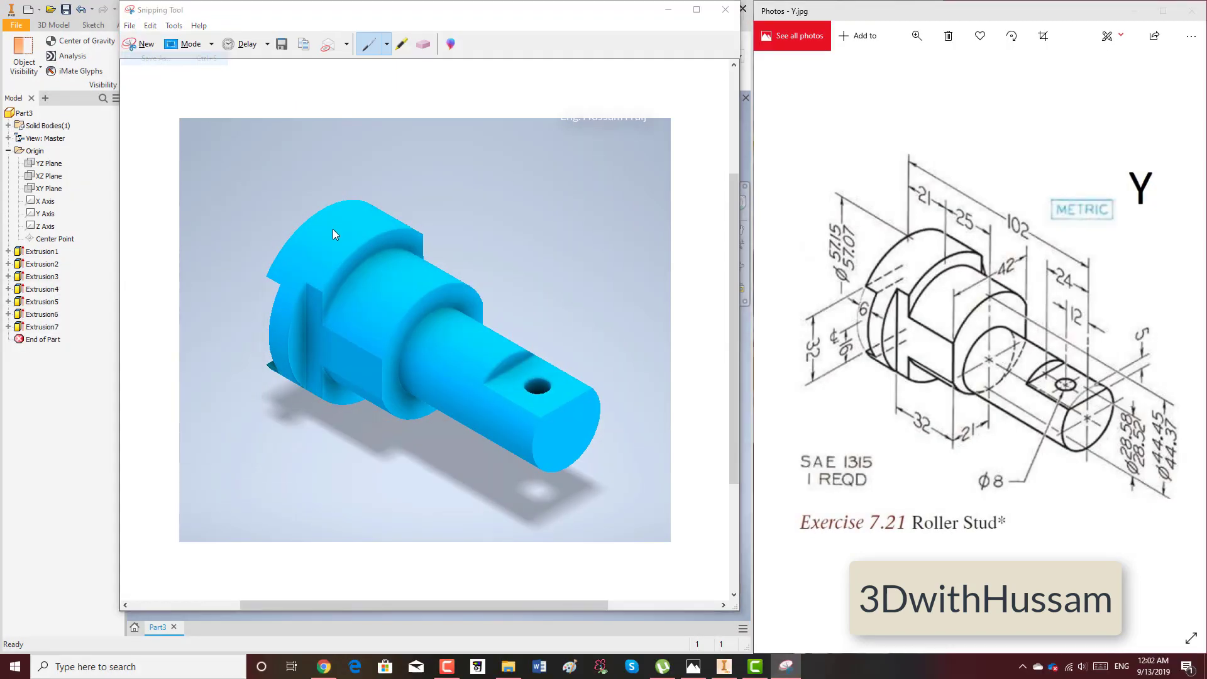
text(wwwwwwwwwwwww)
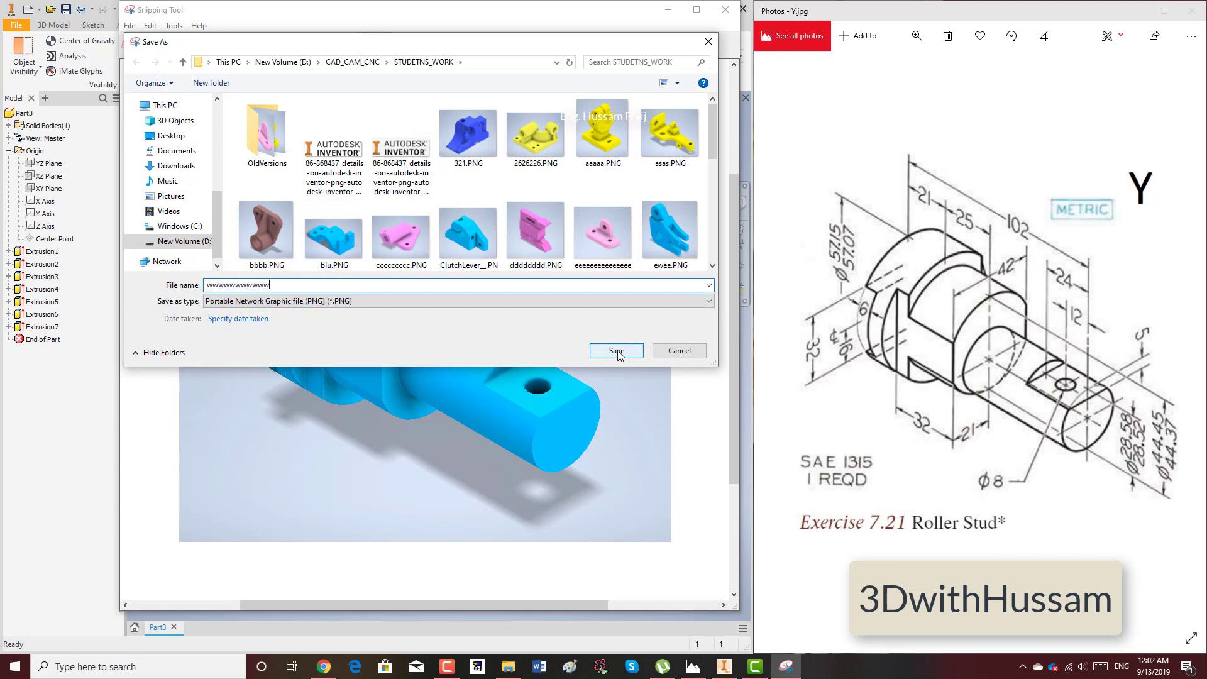
click(618, 353)
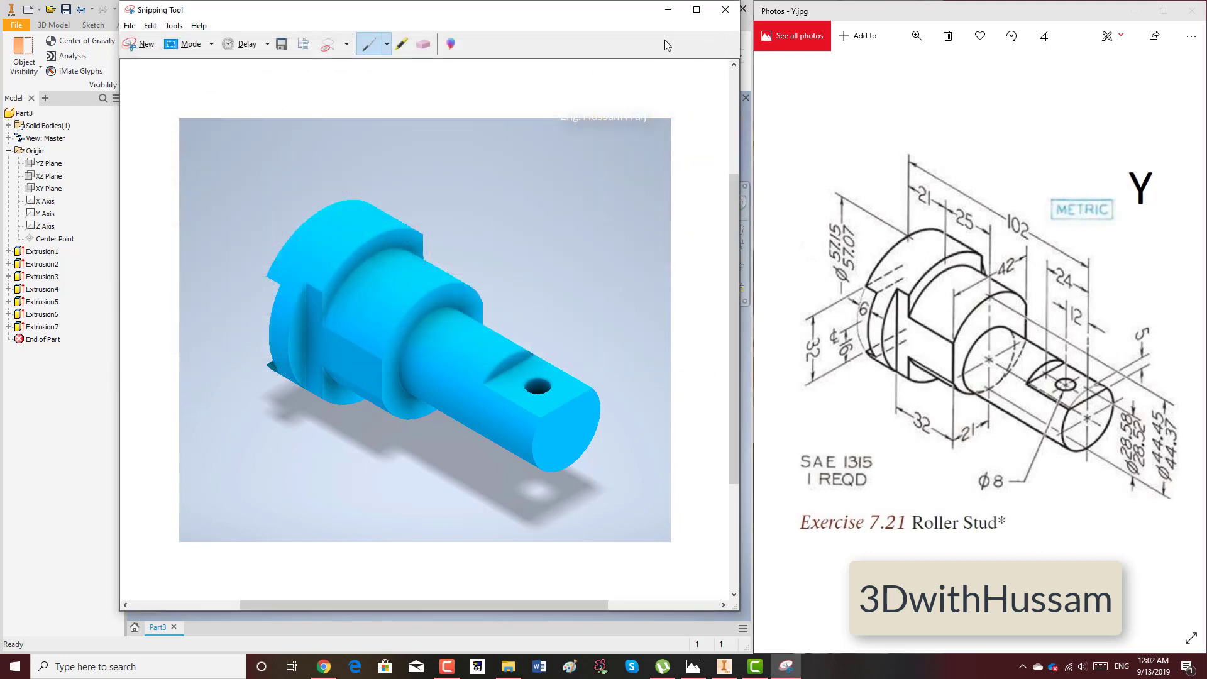
click(669, 11)
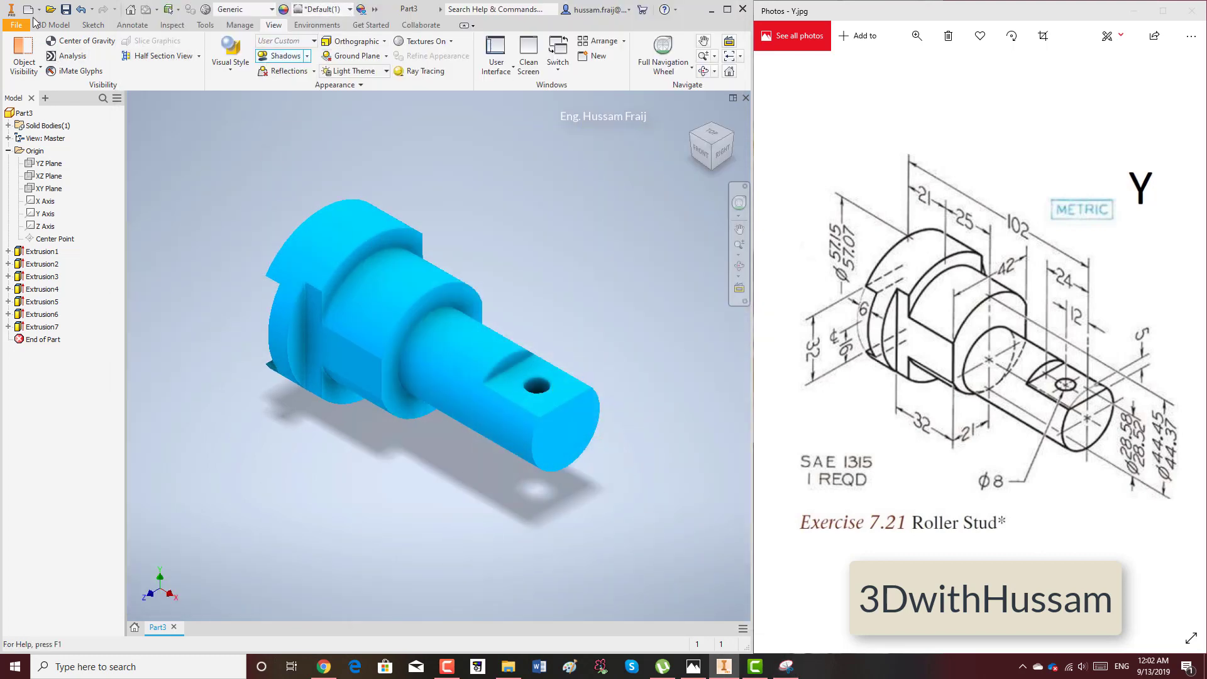
Step: Save the part as Roller Stud.ipt
click(66, 10)
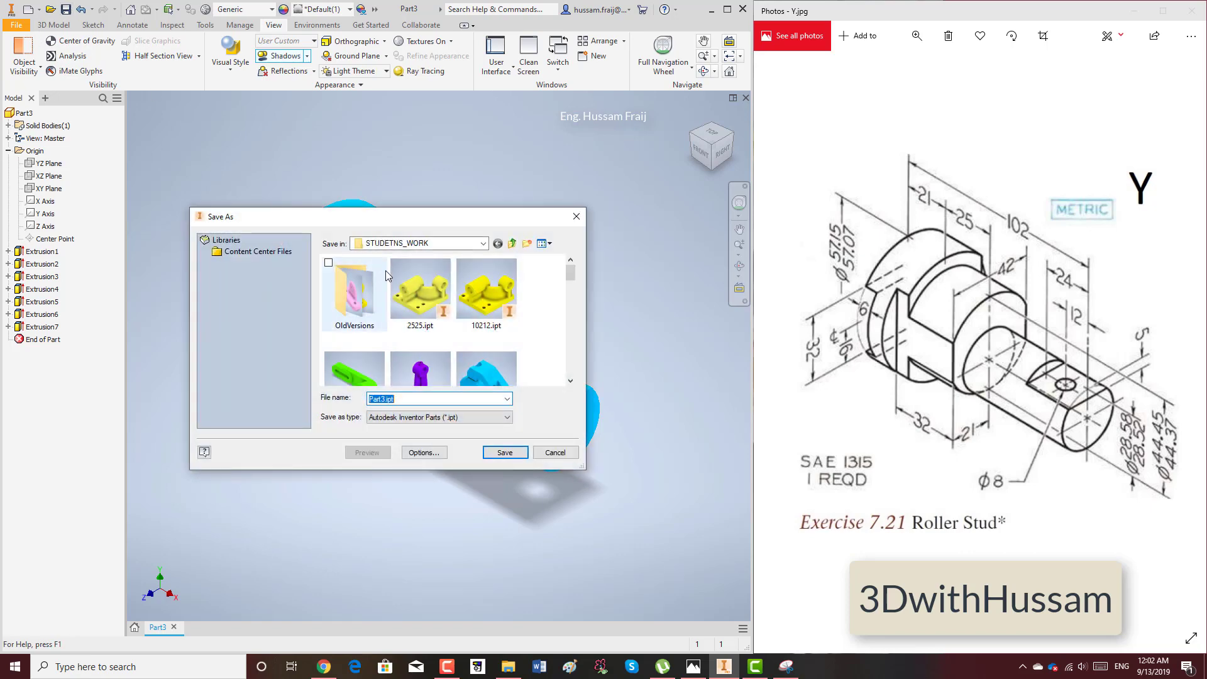
text(Roller Stud)
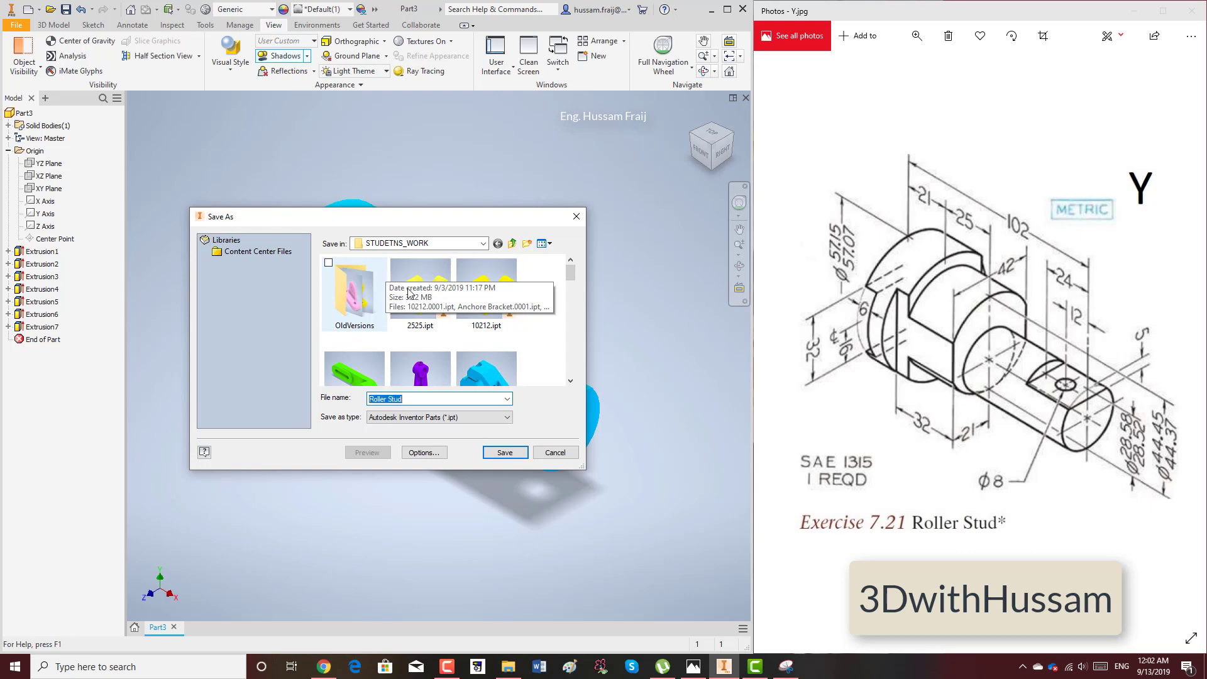
click(504, 452)
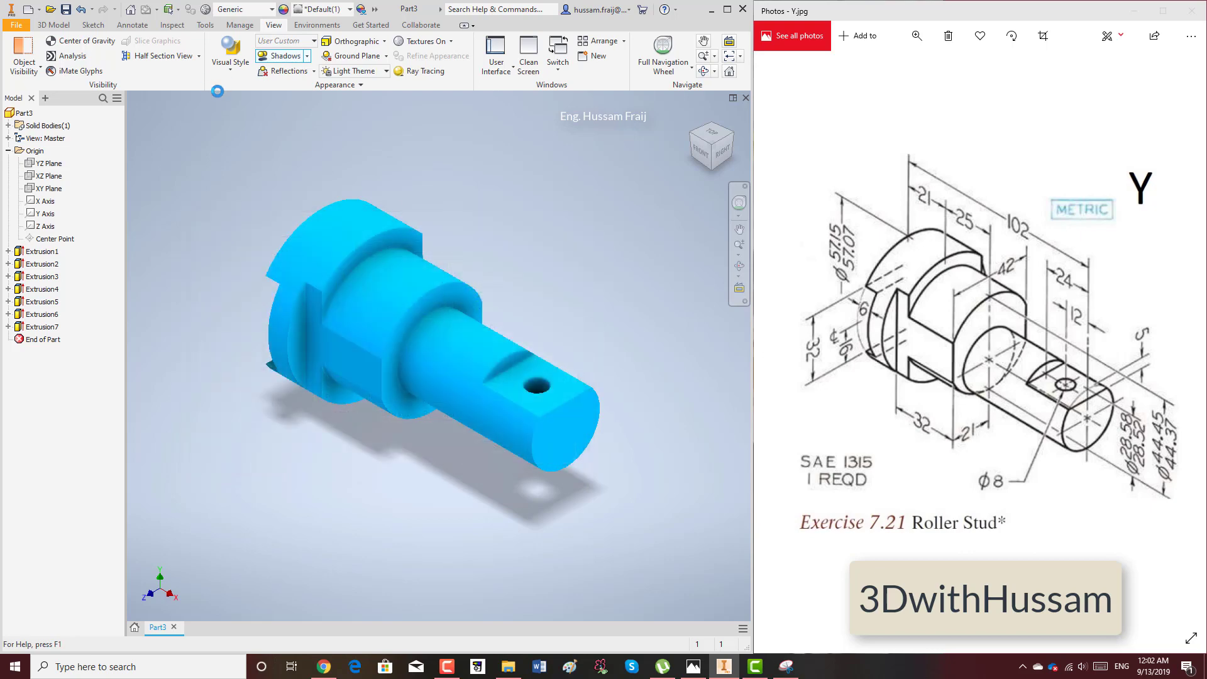
Step: Create a new drawing from the ANSI (mm).idw template
click(16, 25)
click(25, 59)
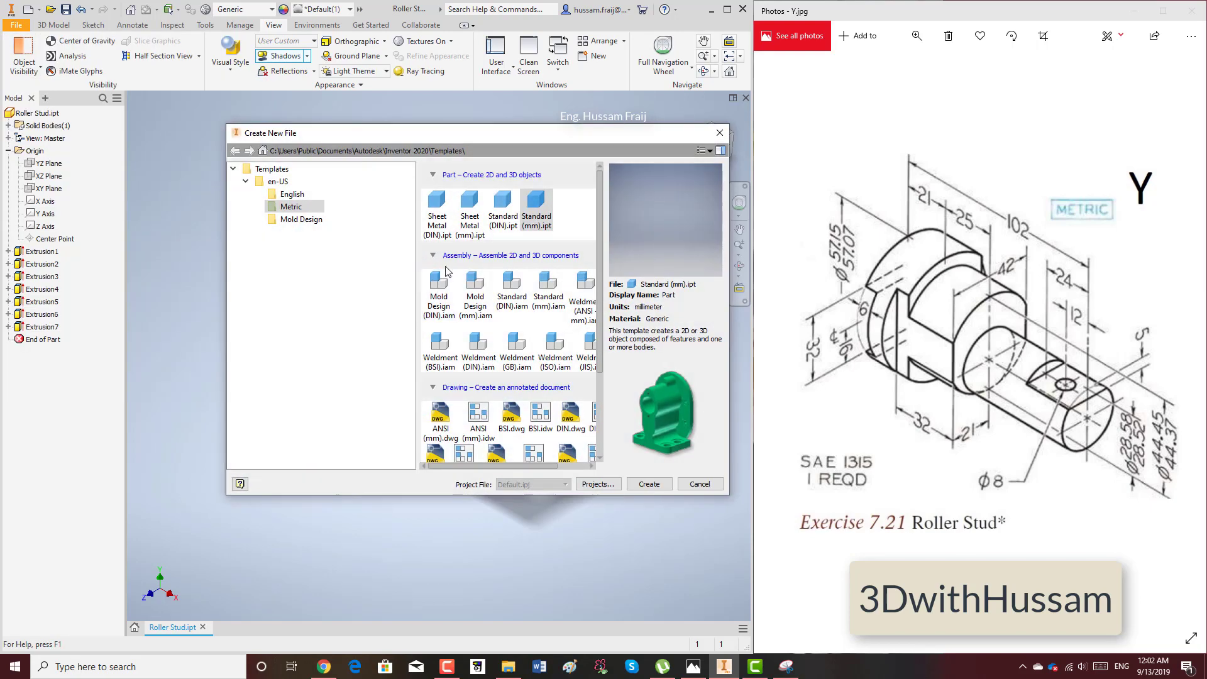
click(478, 418)
click(648, 484)
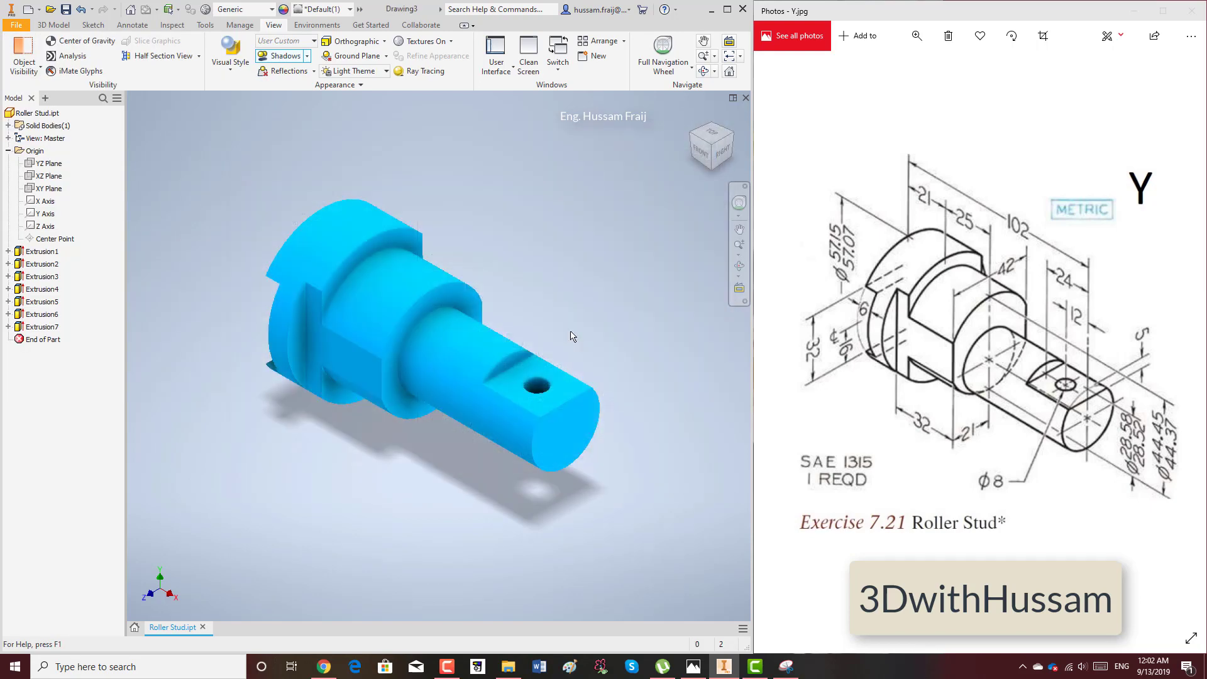
Step: Begin a base view of the part and turn it to look from the bottom
click(9, 54)
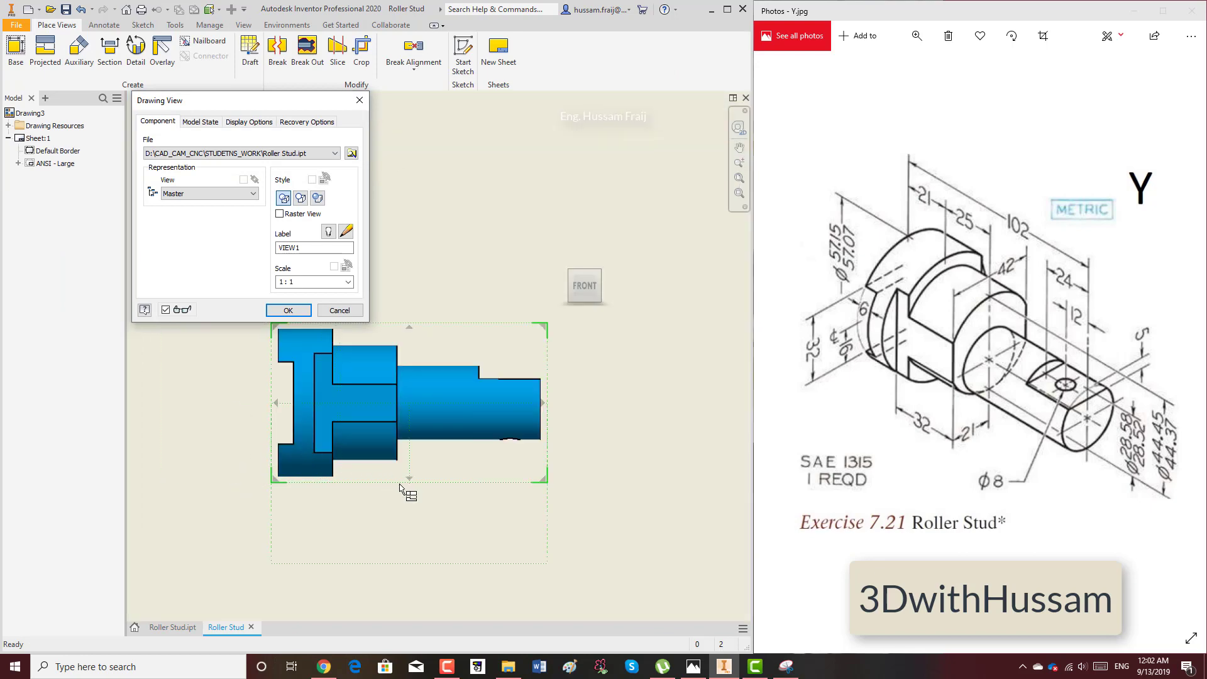
click(412, 485)
scroll(421, 417, up, 2)
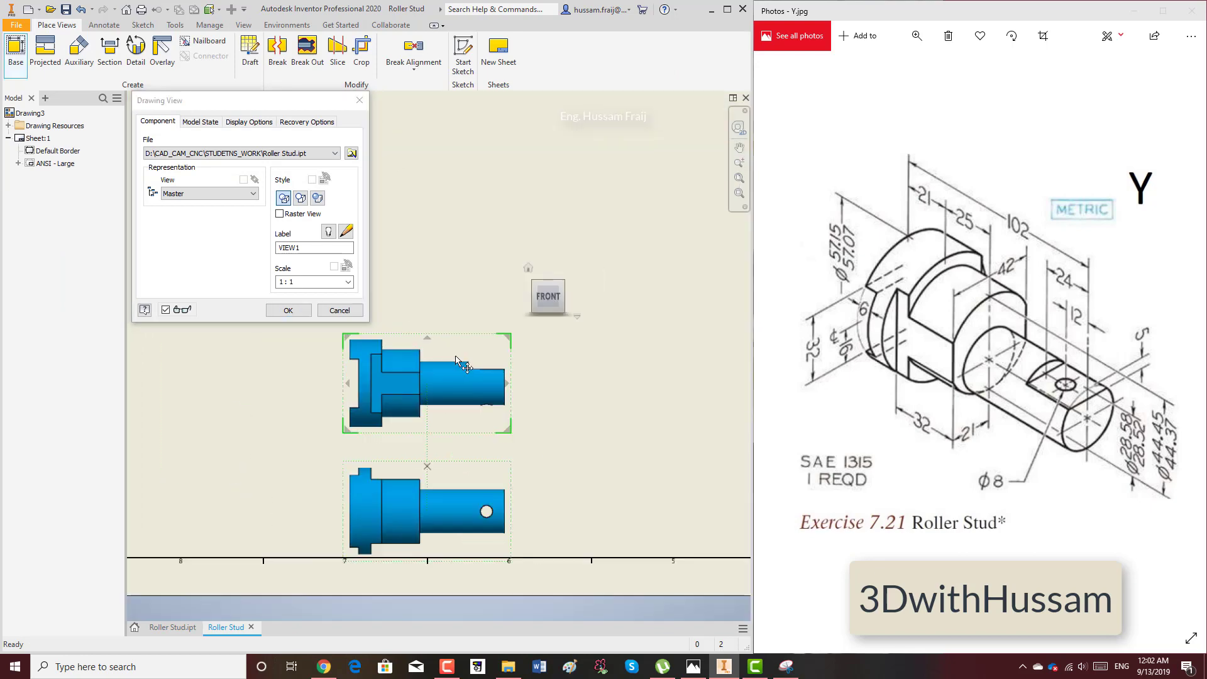
click(548, 318)
Step: Restart the base view, orient it to BOTTOM and place it on the sheet
click(339, 310)
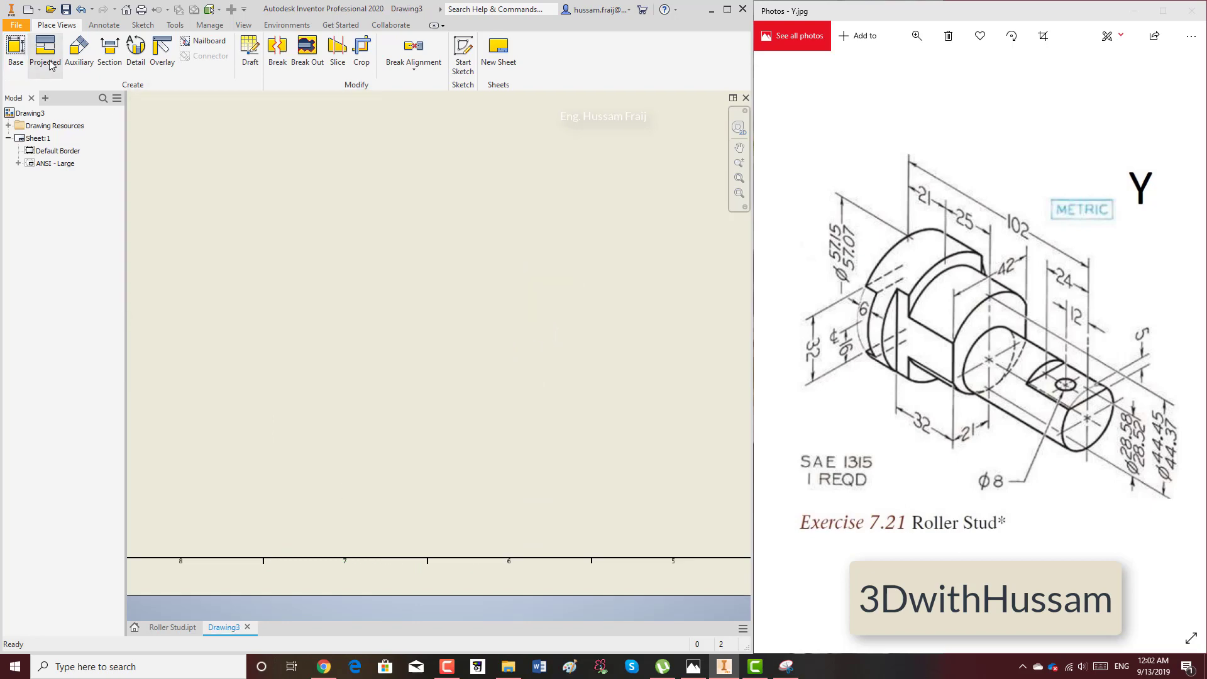
click(16, 50)
click(550, 321)
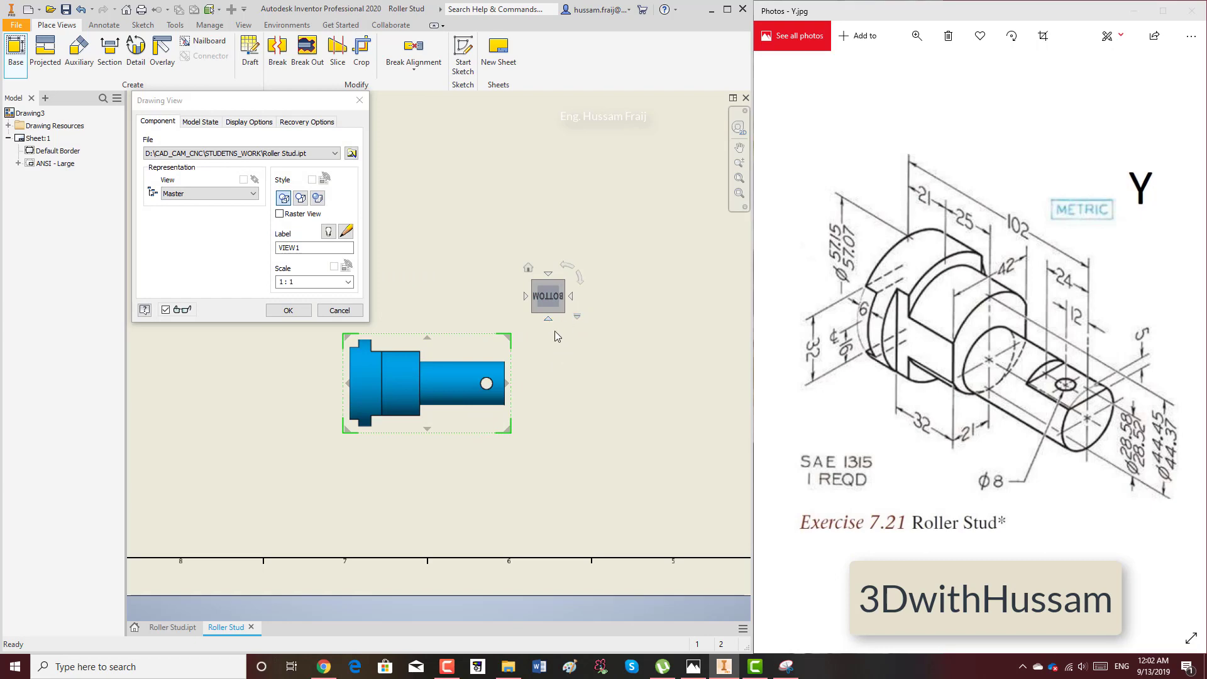
click(571, 296)
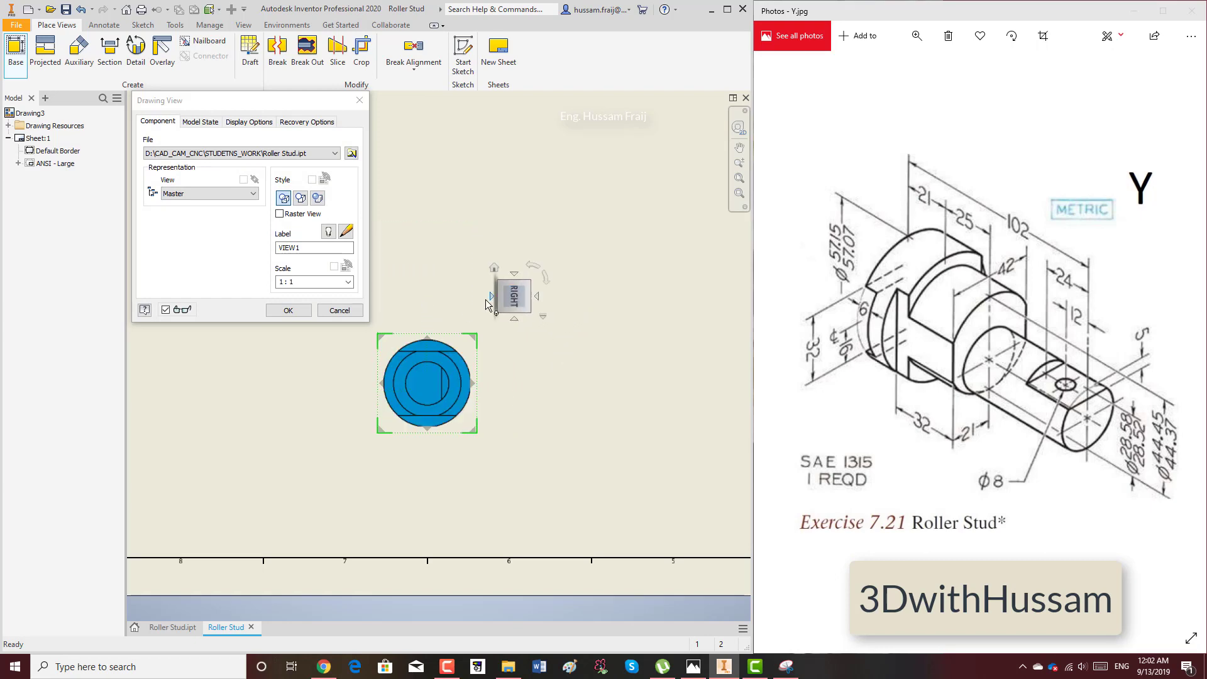
click(491, 297)
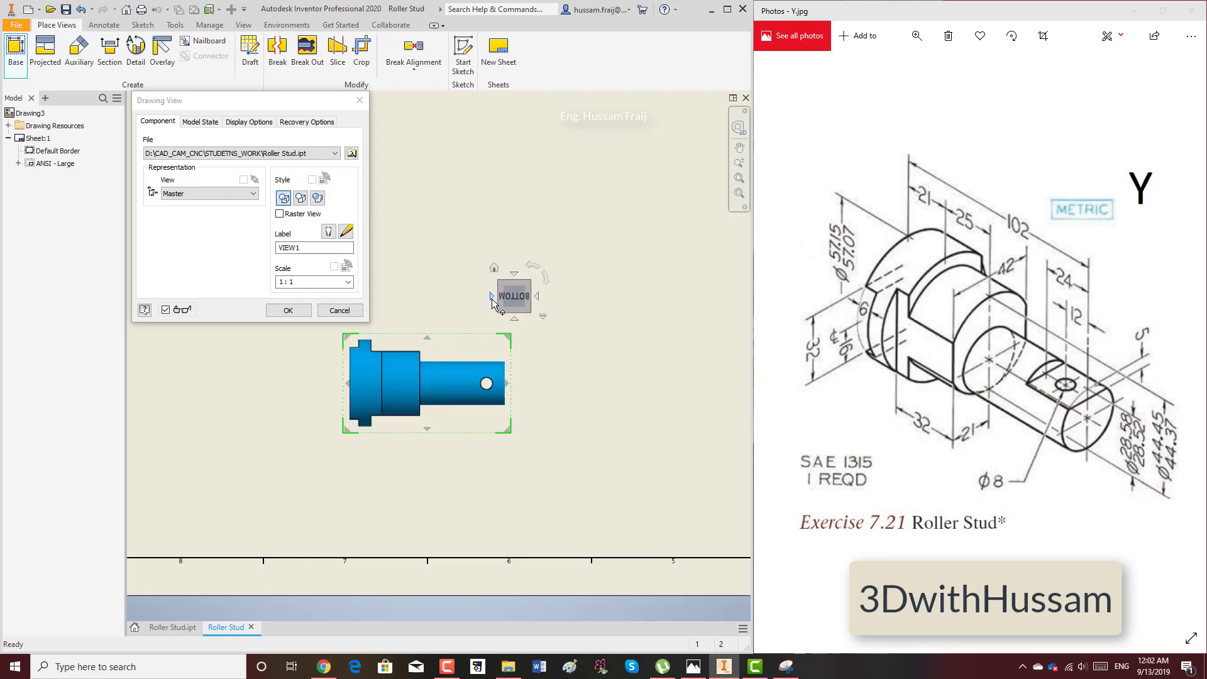
click(288, 310)
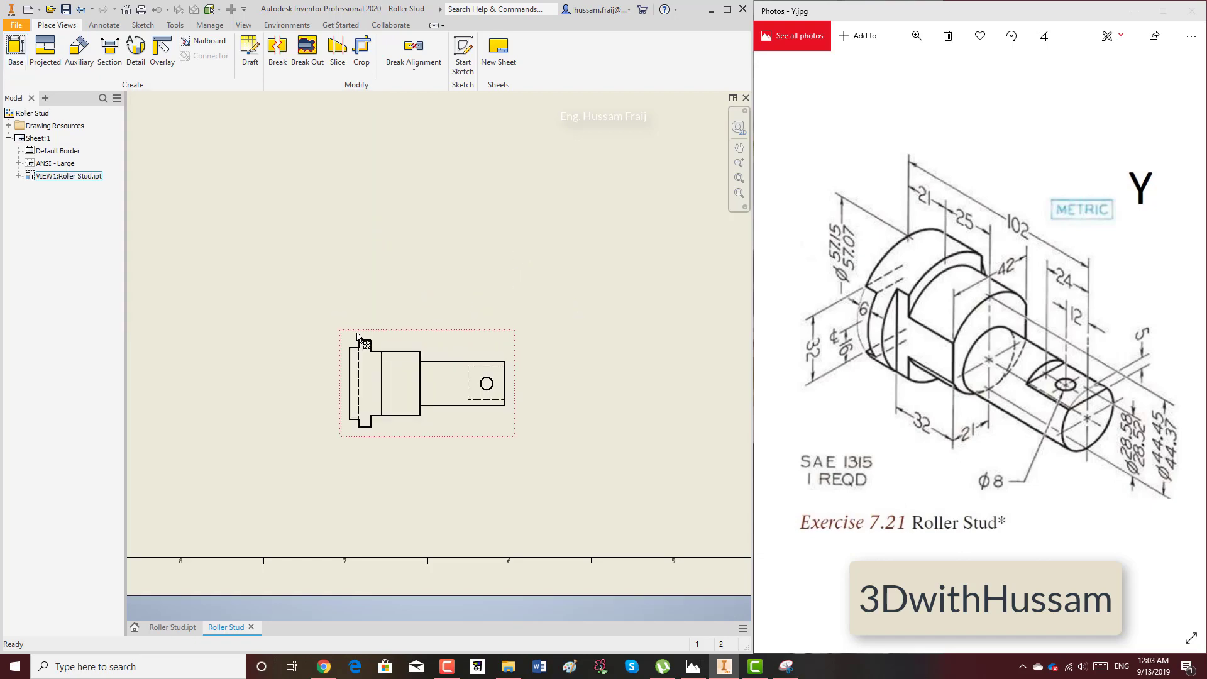
Step: Project a circular end view to the right of the base view
click(54, 63)
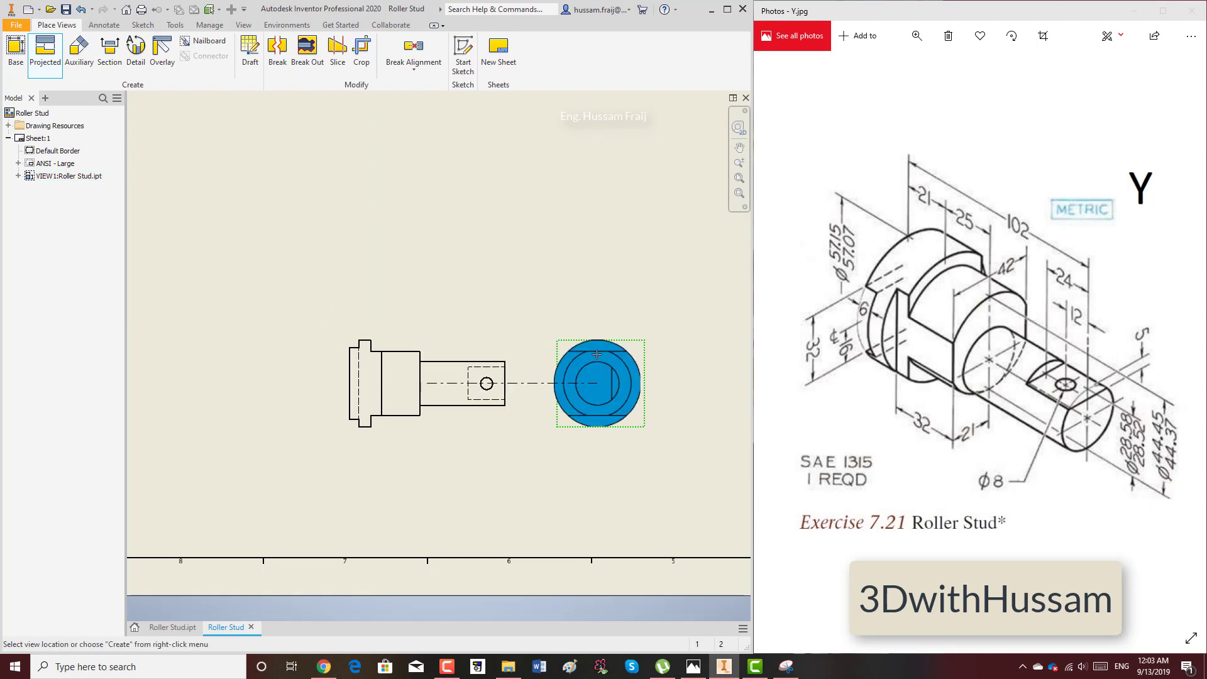
right_click(597, 354)
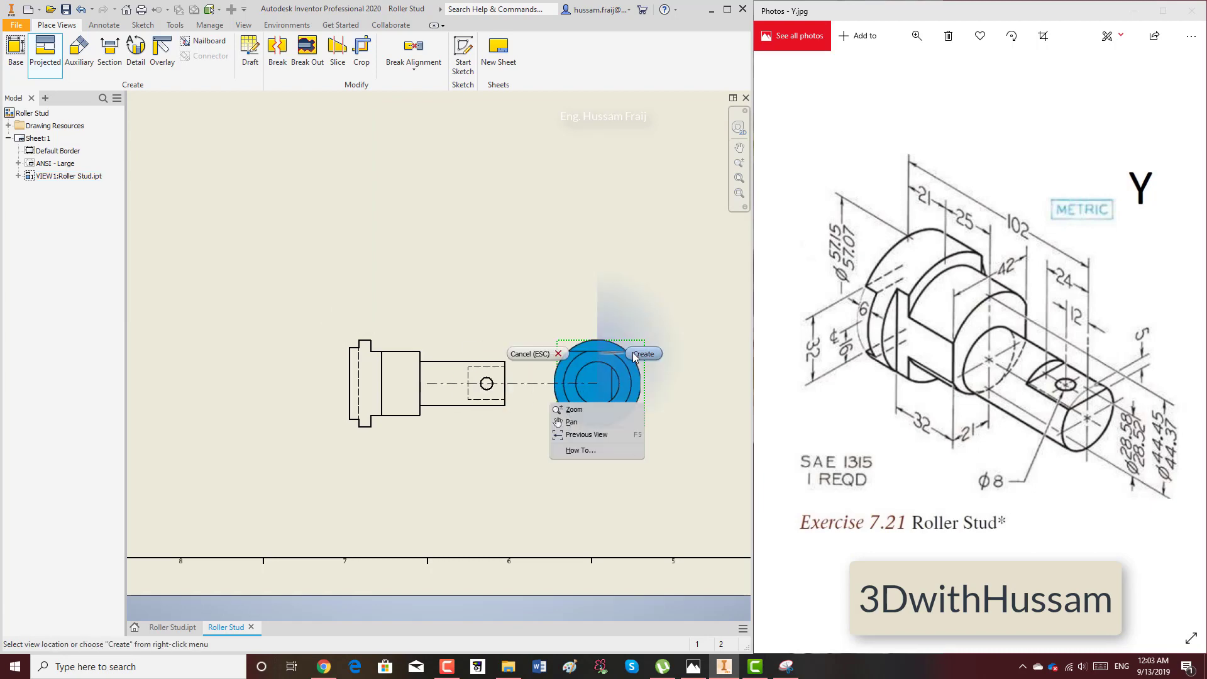
click(633, 354)
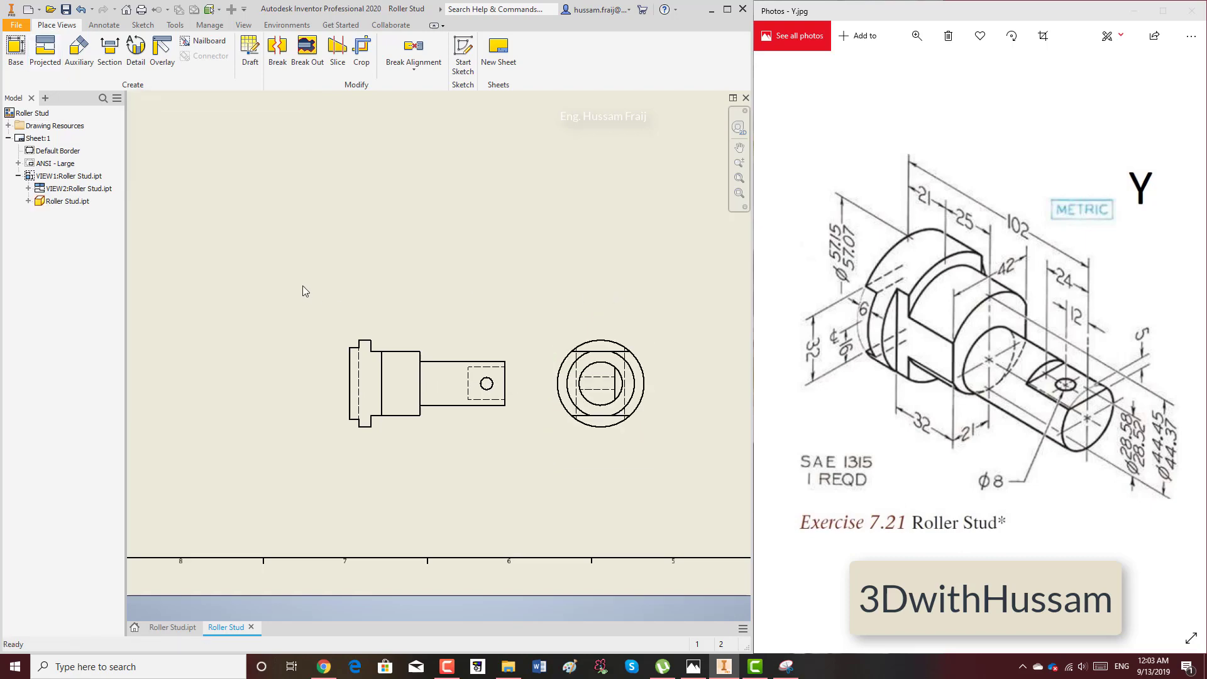
Step: Delete both existing views and place a fresh bottom-oriented base view
drag(293, 278, 711, 482)
key(Delete)
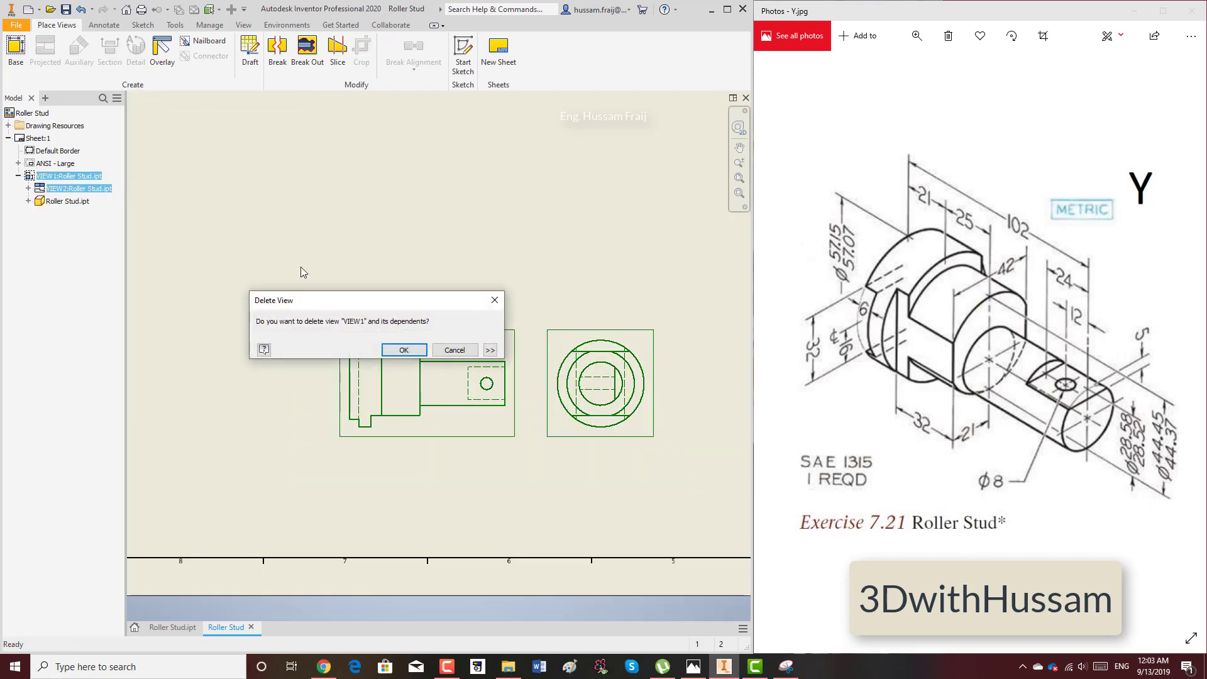
click(404, 349)
click(16, 50)
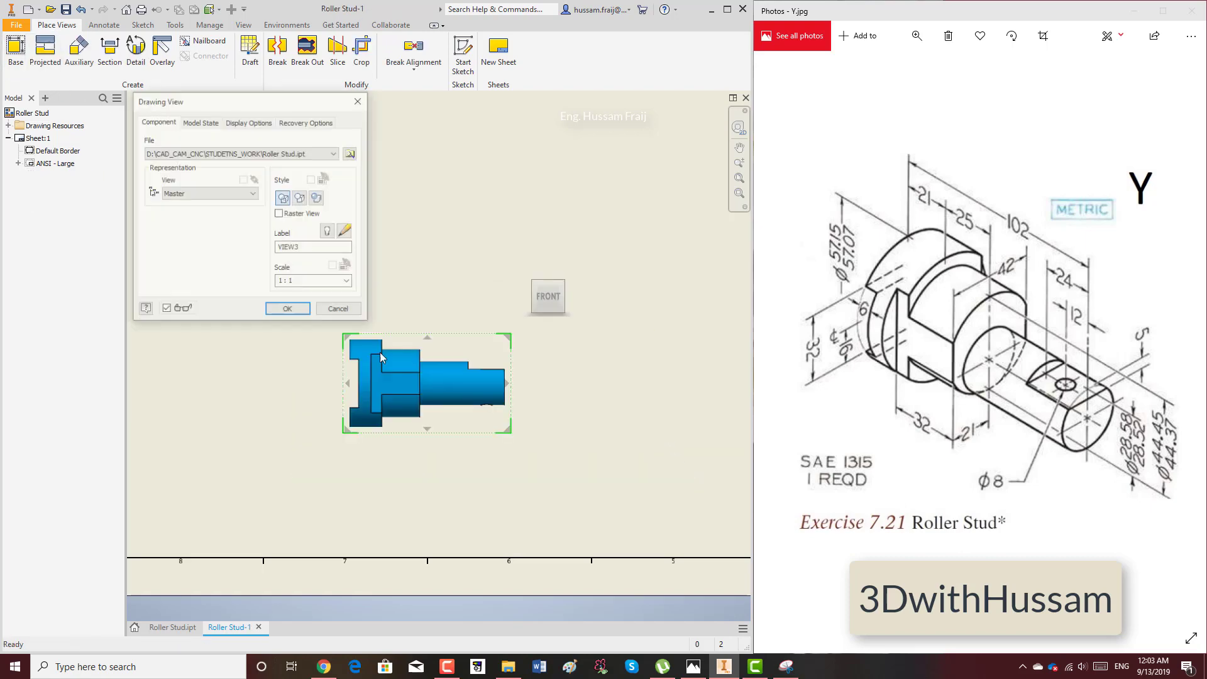
click(549, 319)
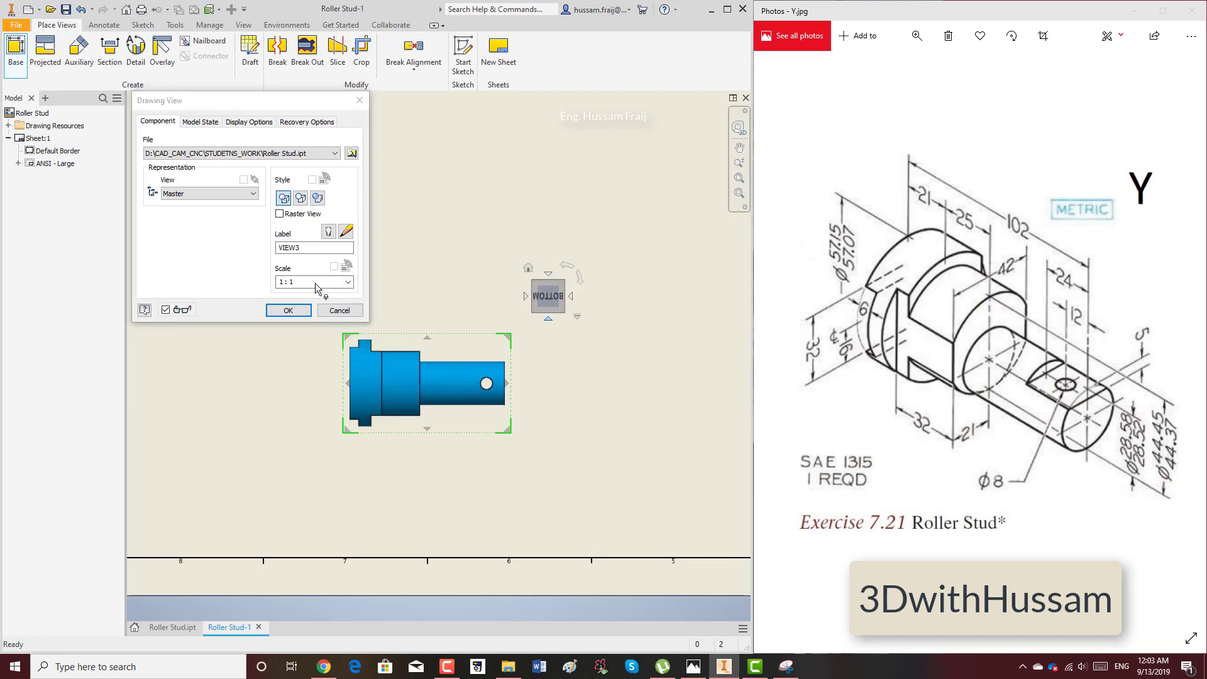
click(288, 311)
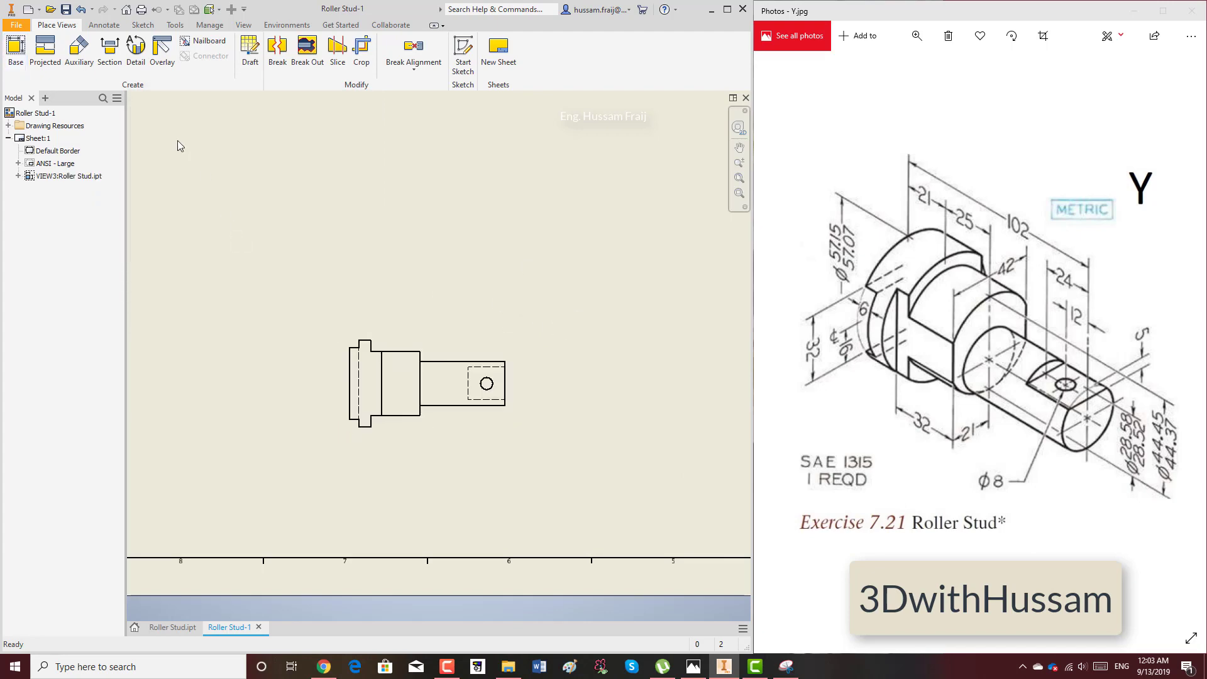
Step: Abandon the projected view and delete that base view again
click(45, 50)
click(485, 384)
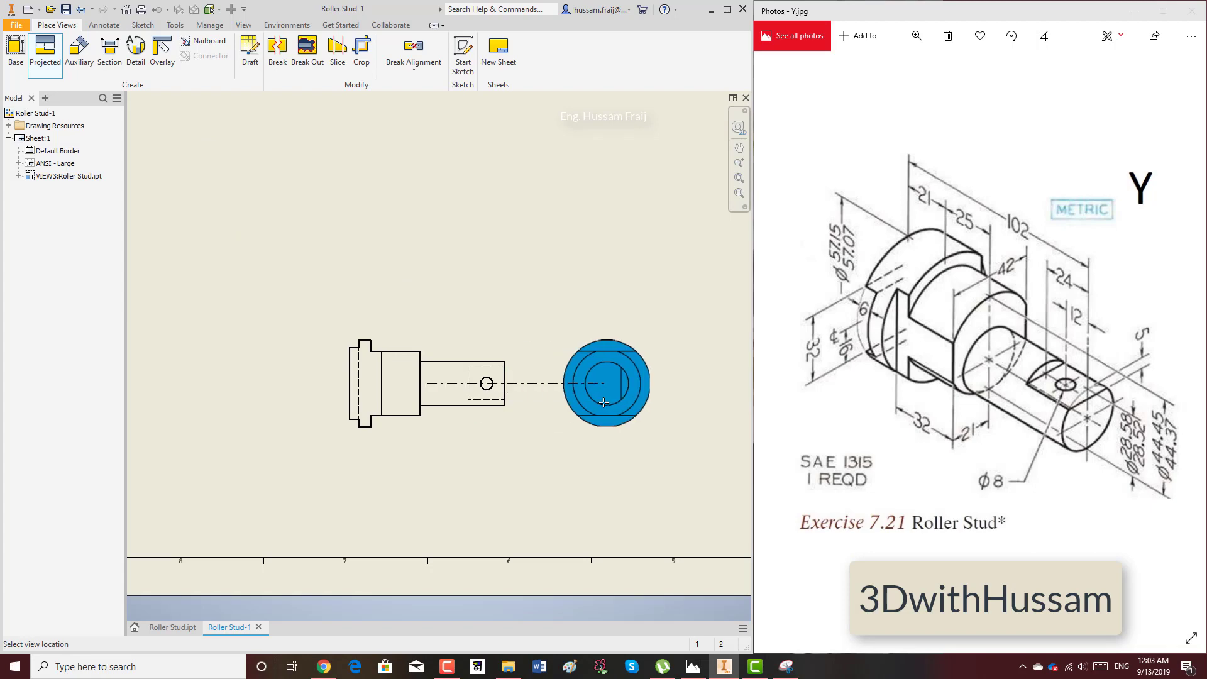
right_click(512, 385)
key(Escape)
drag(282, 296, 628, 479)
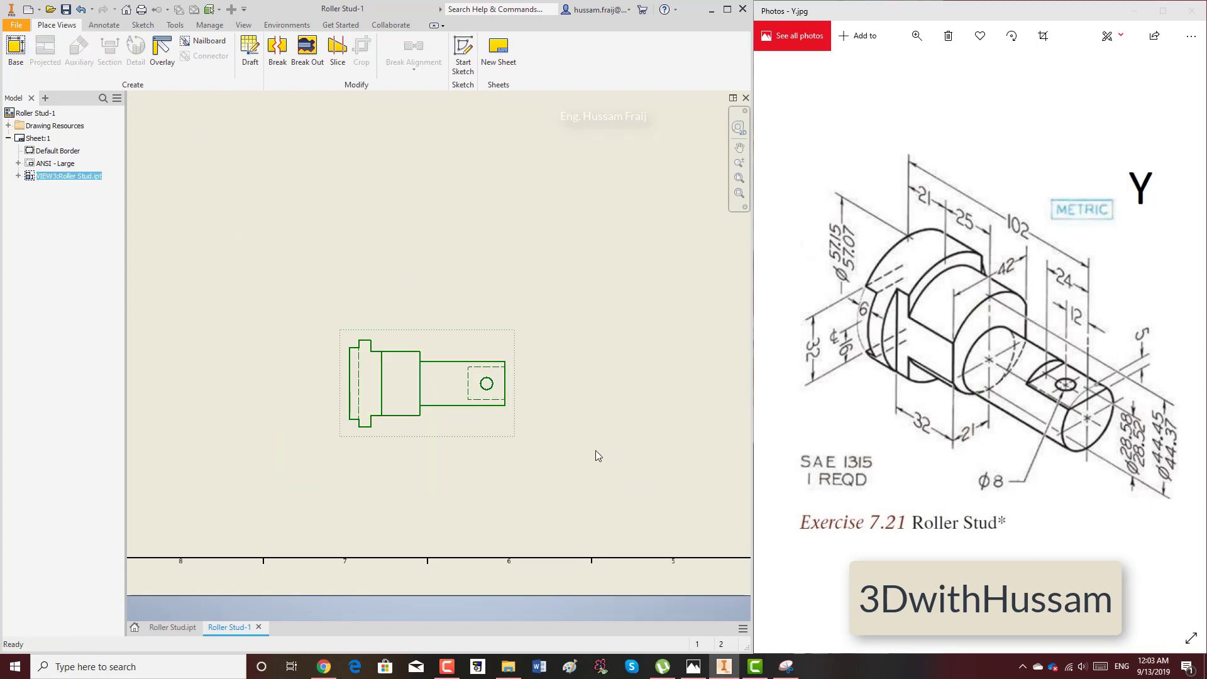
key(Delete)
click(365, 359)
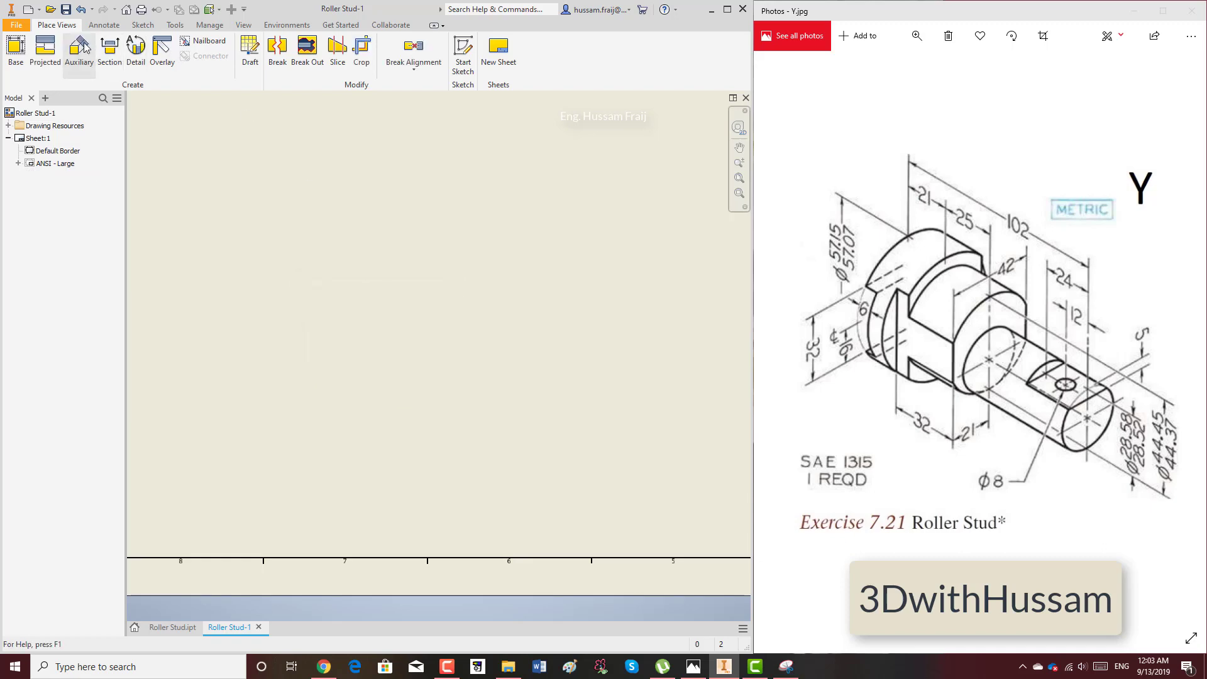
Step: Place a front base view with a projected end view to its right
click(15, 50)
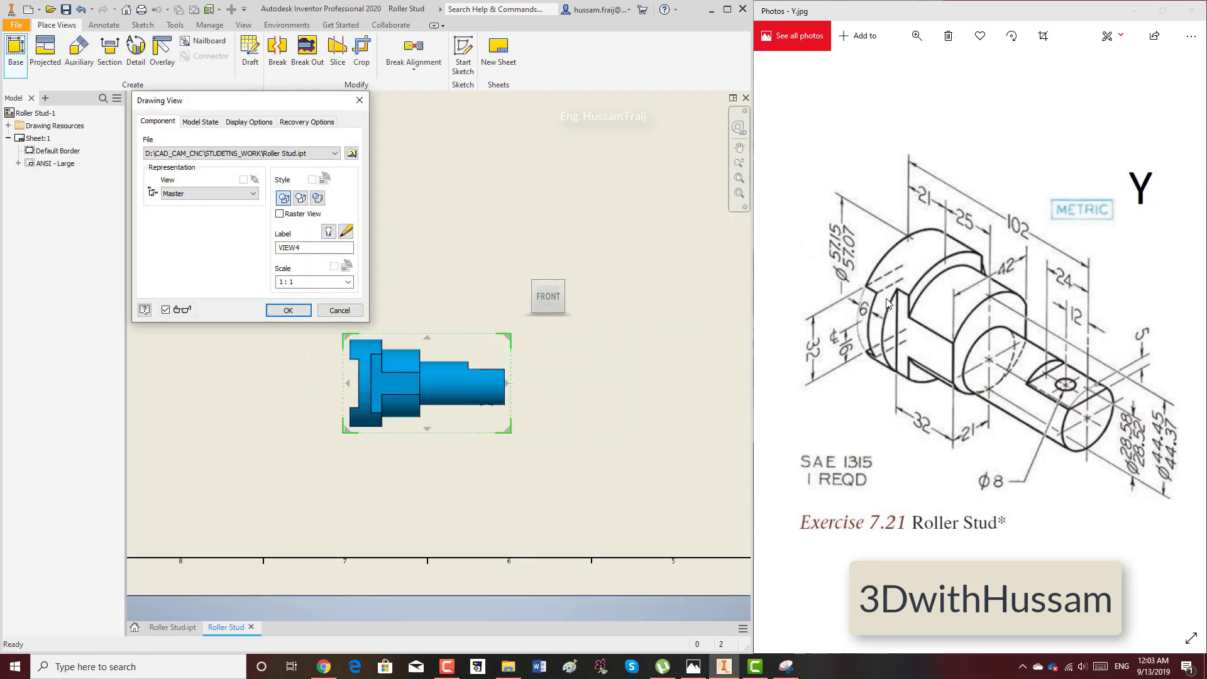
click(290, 311)
click(45, 50)
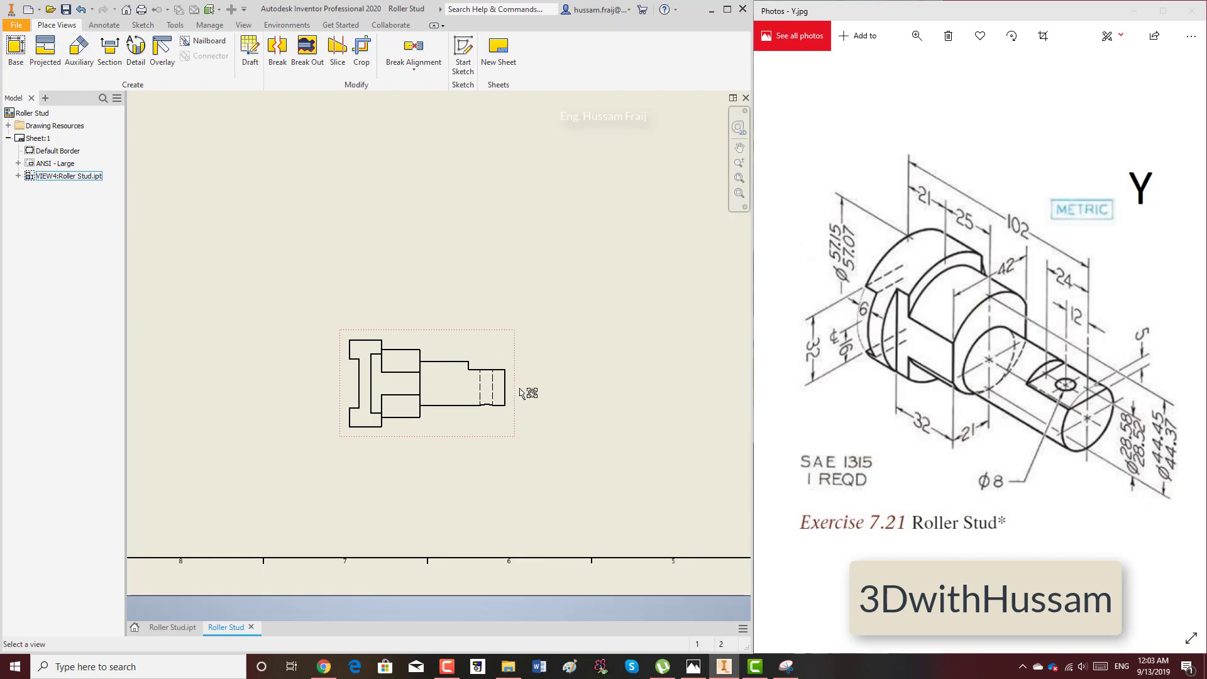
click(613, 385)
right_click(618, 352)
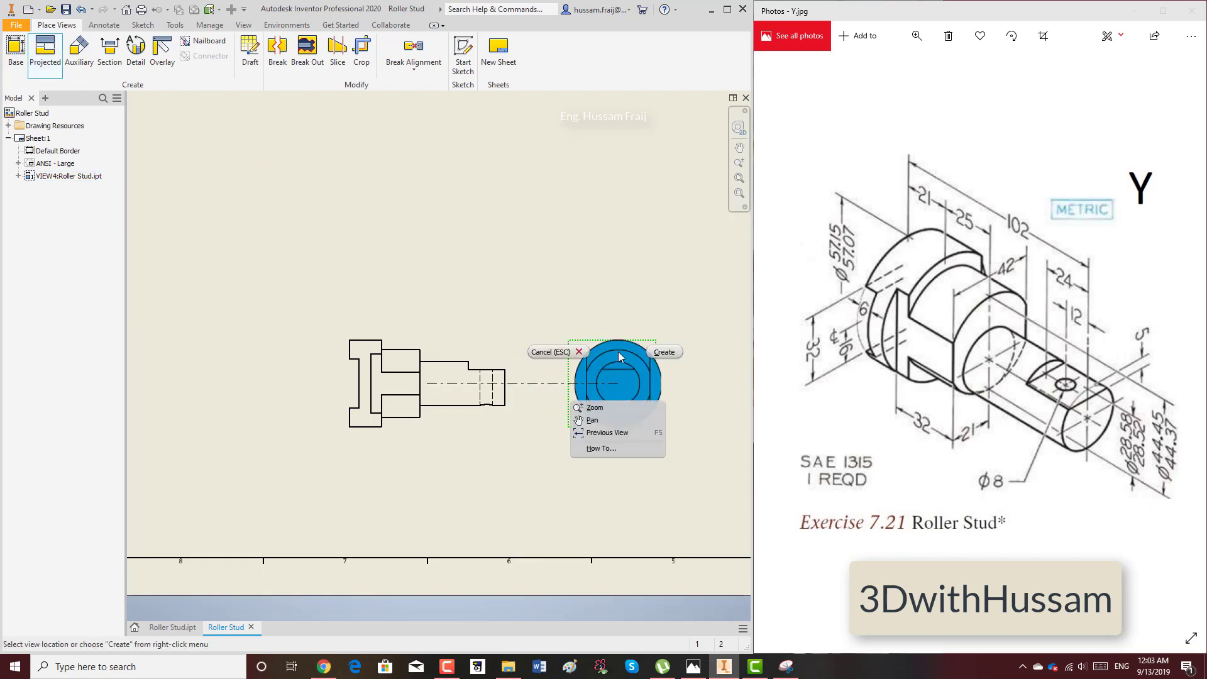
click(663, 352)
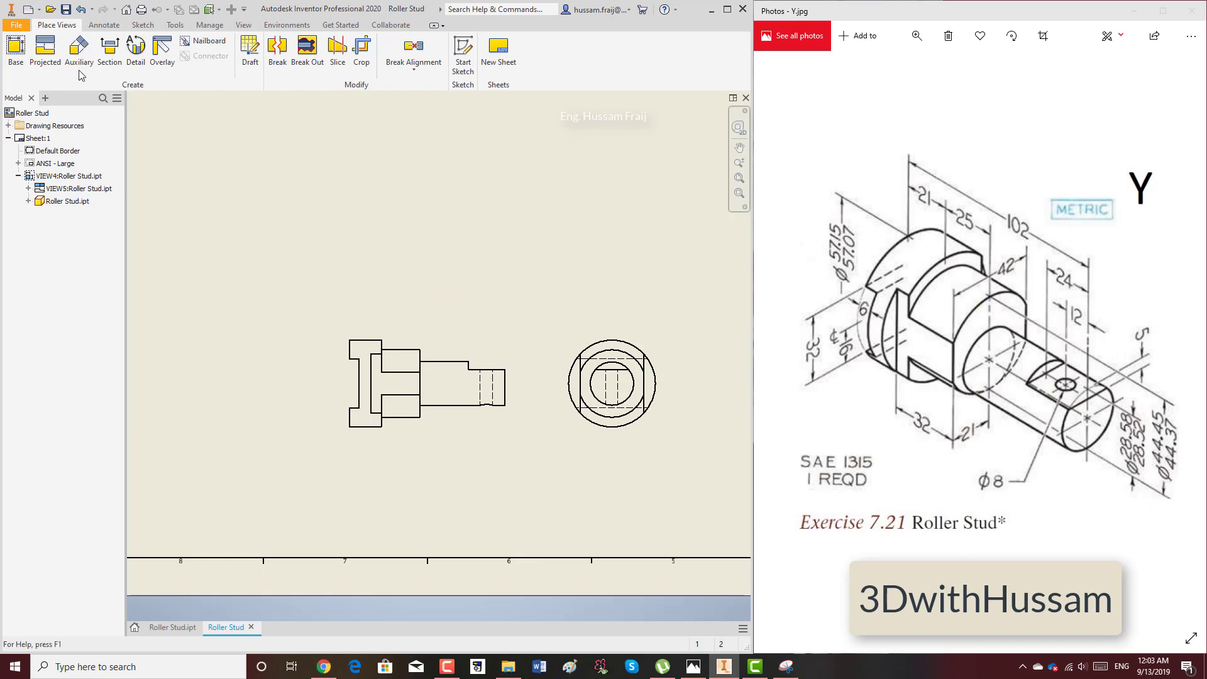
Step: Project a top view above the base view
click(53, 66)
click(405, 362)
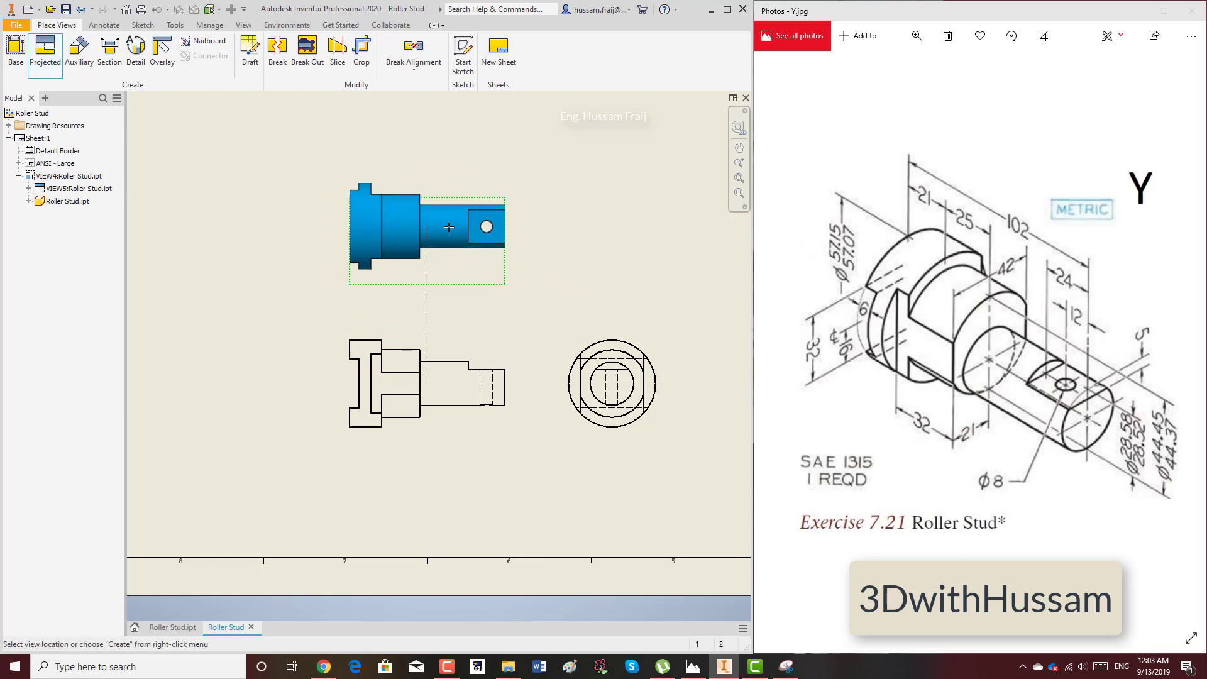
click(506, 237)
middle_drag(506, 234, 428, 270)
click(44, 50)
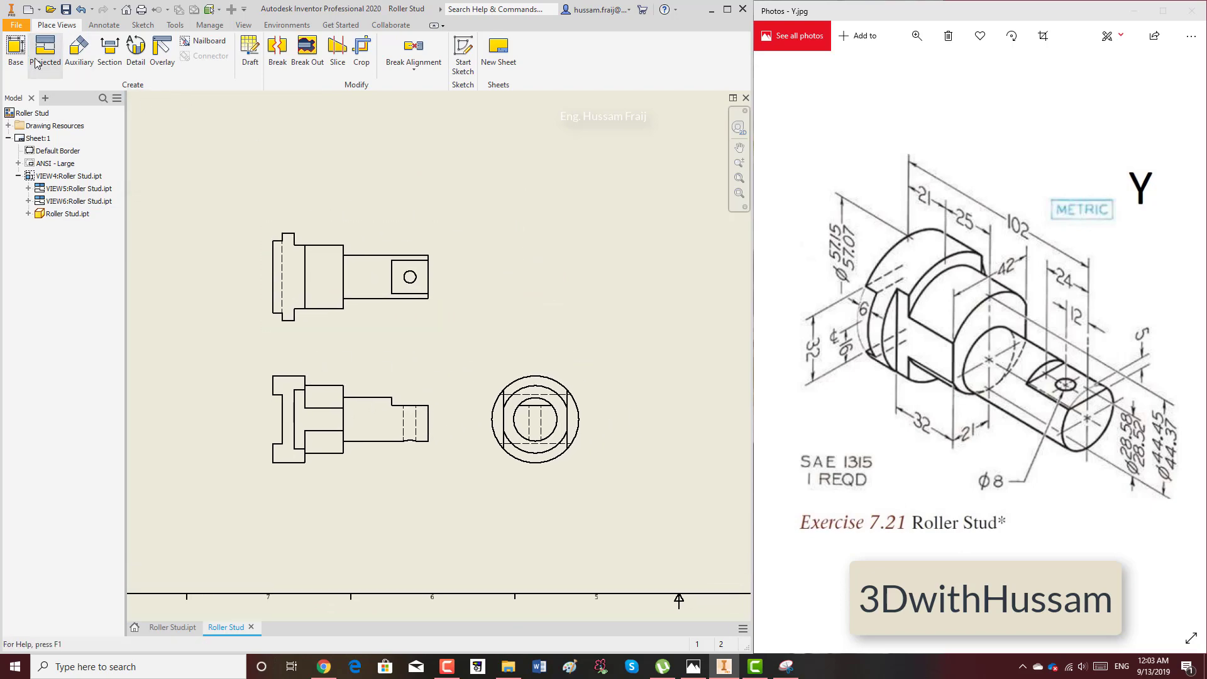
Step: Project an isometric view at the upper right and set it to Shaded style
click(356, 383)
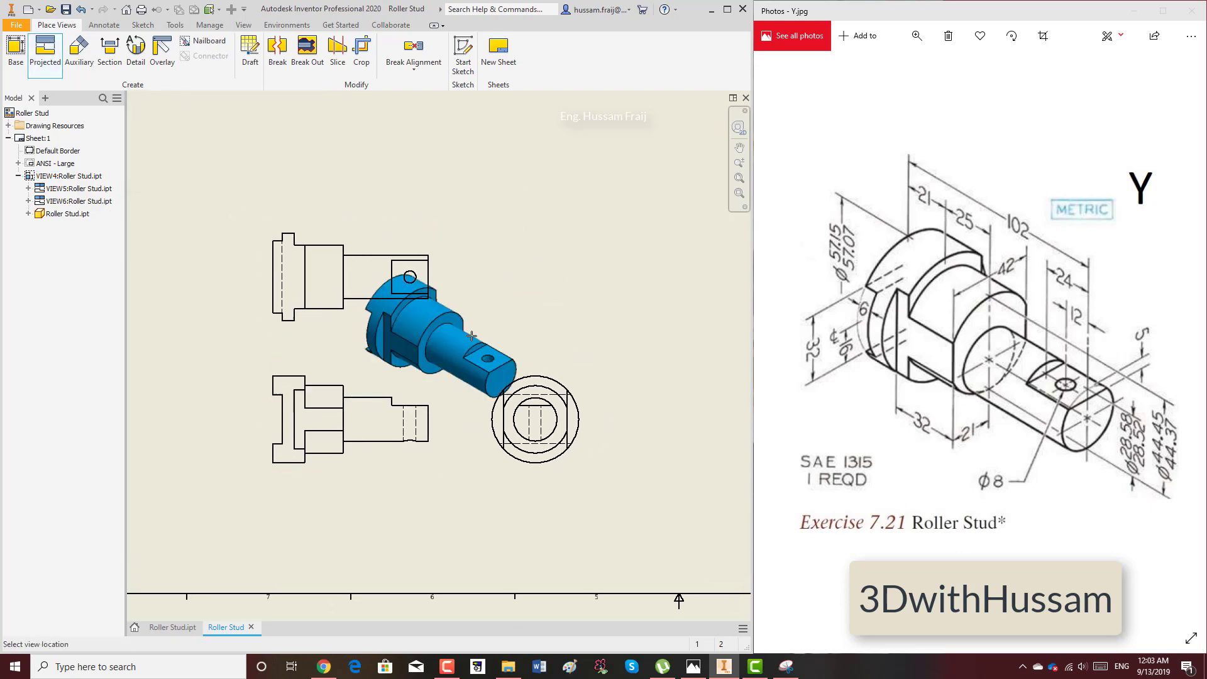
click(577, 276)
right_click(535, 321)
click(548, 329)
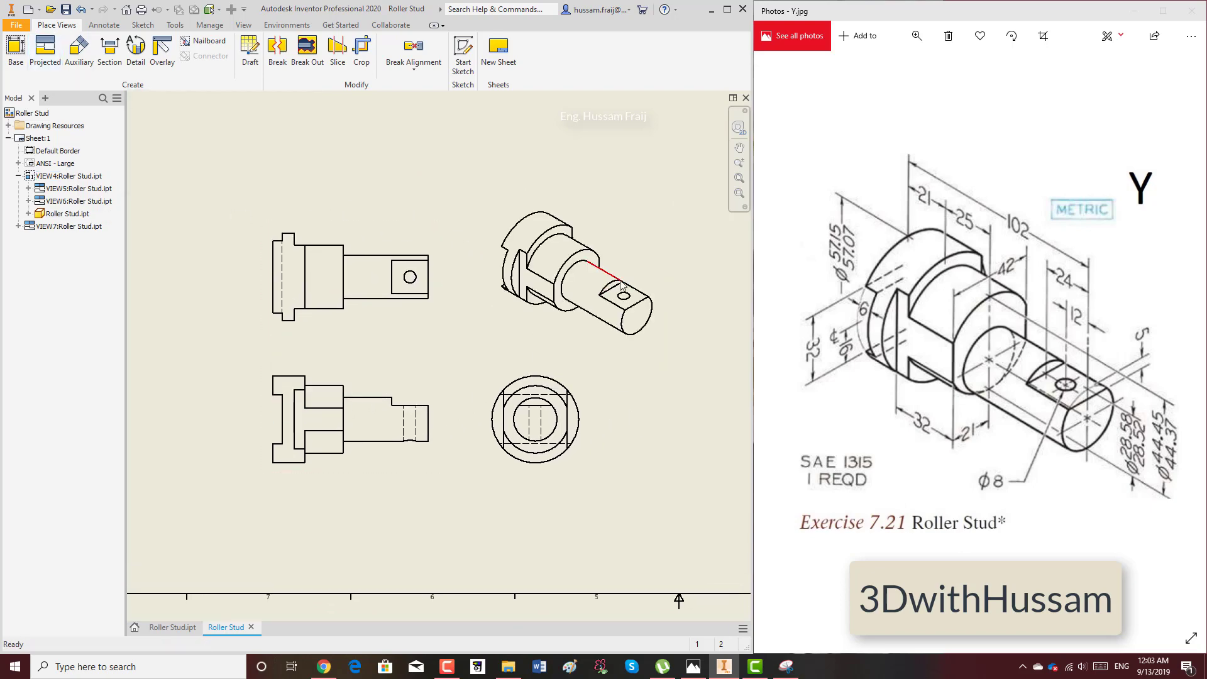
right_click(500, 209)
click(495, 239)
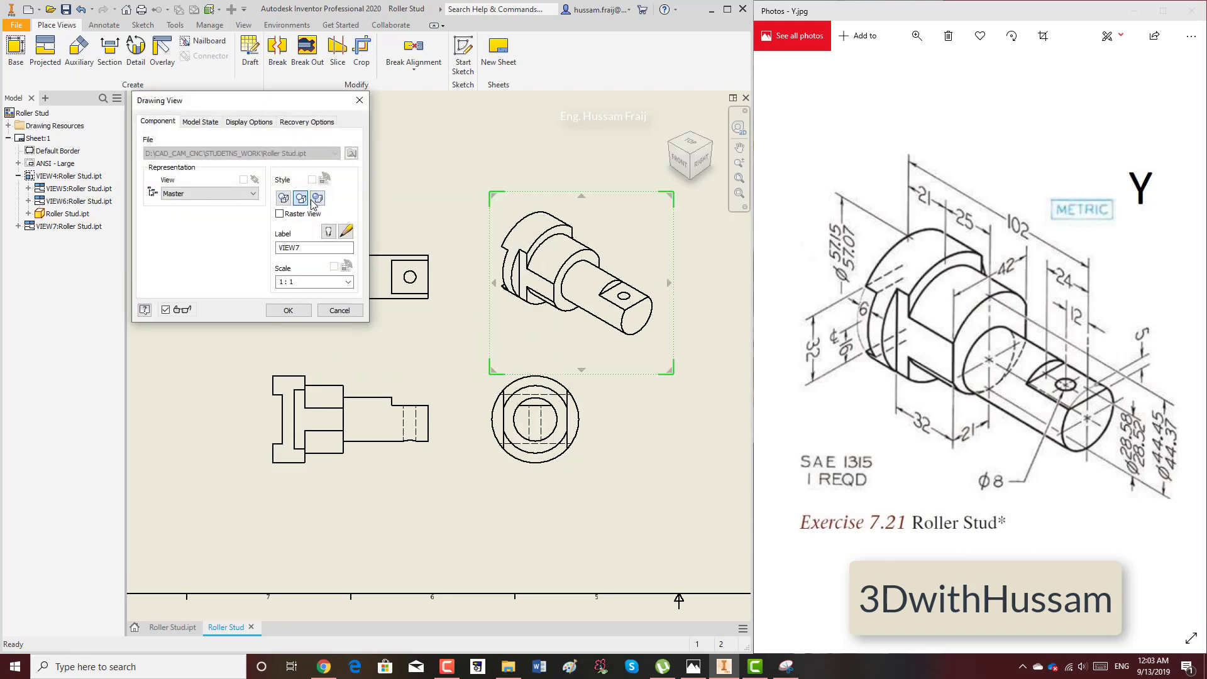
click(288, 311)
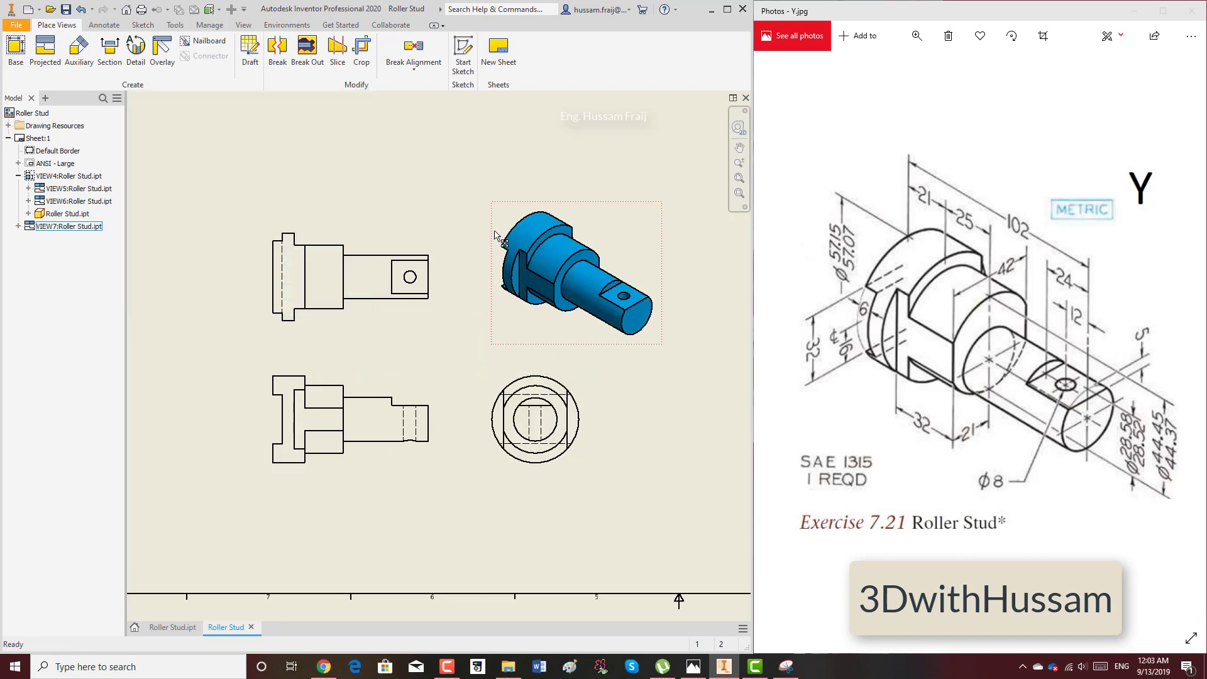
scroll(377, 307, up, 2)
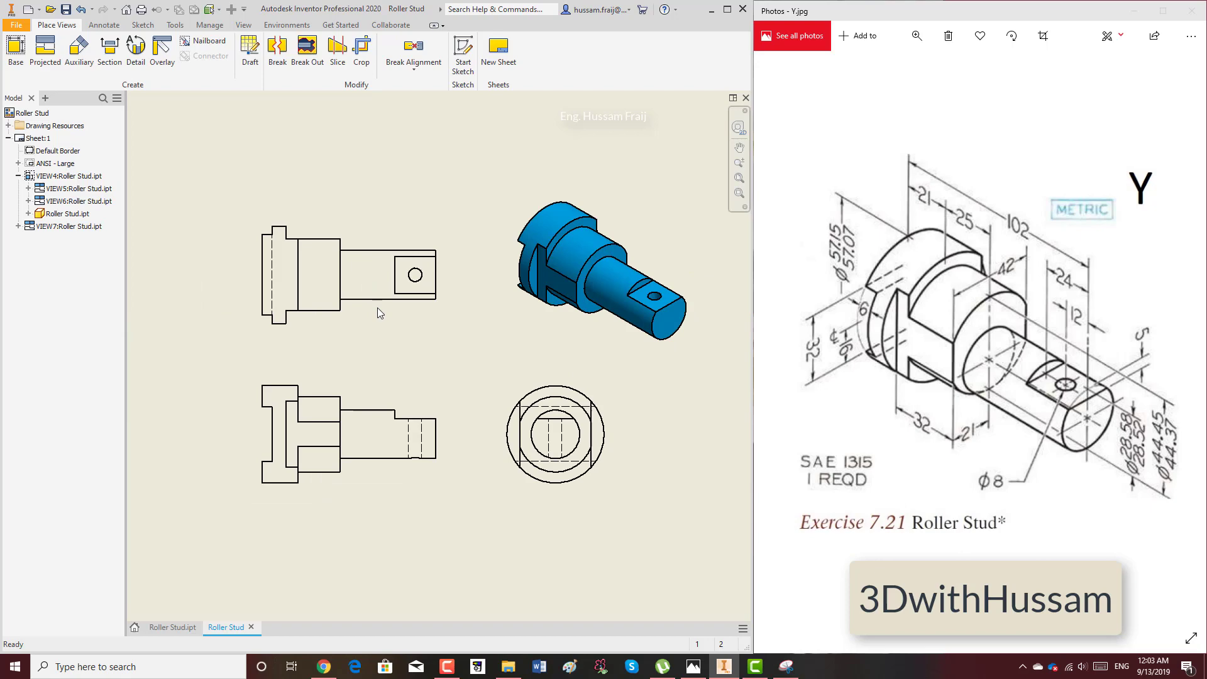
Step: Dimension the upper view's small rectangle width as 24.00
click(104, 24)
scroll(337, 246, up, 3)
key(d)
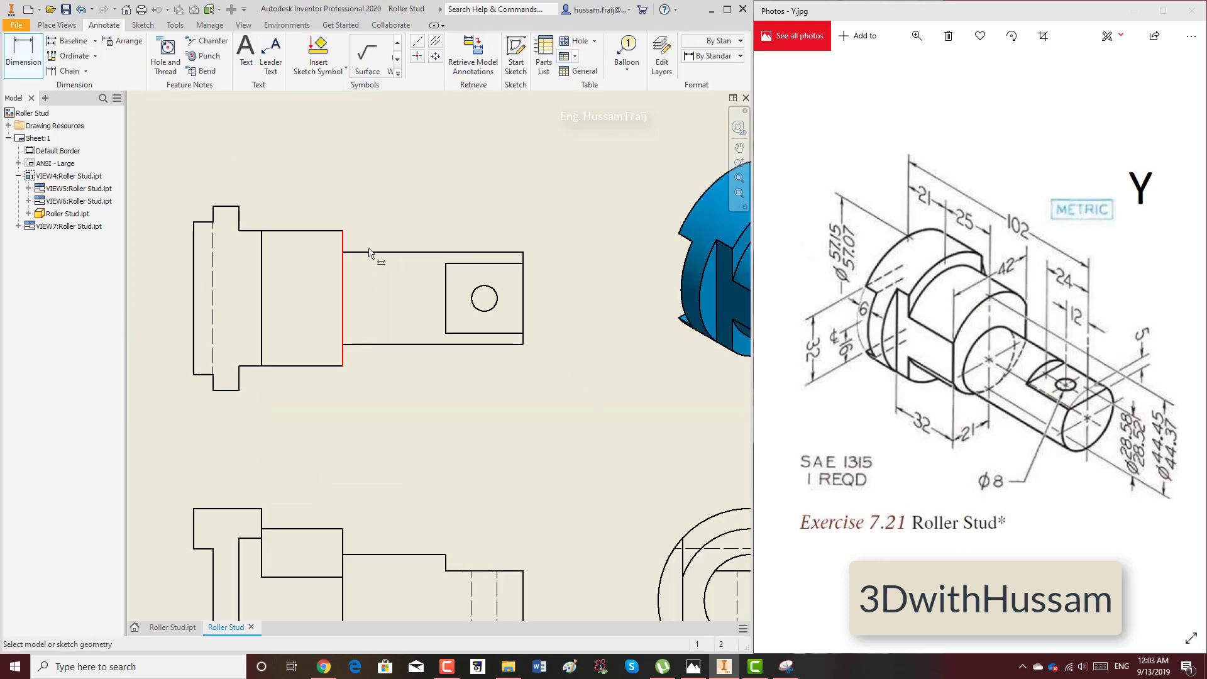
click(522, 285)
click(446, 289)
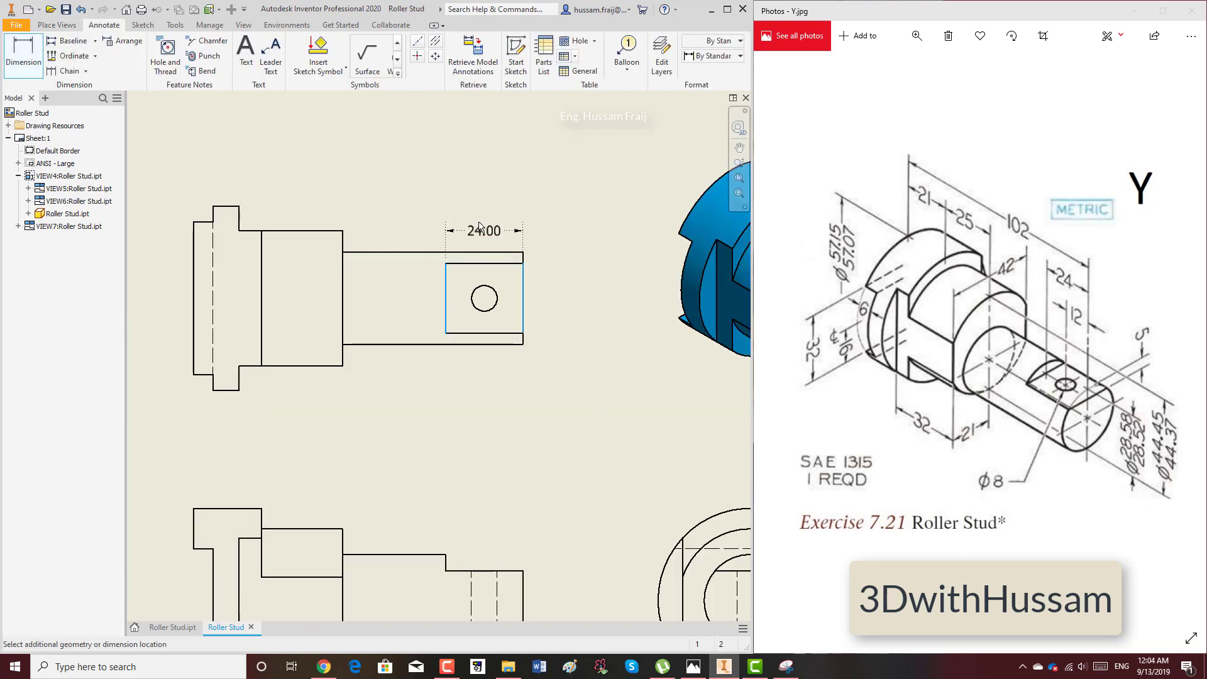
click(484, 207)
Step: Add the 12.00 hole offset and Ø8.00 diameter, undoing a stray 56.00 dimension
click(523, 286)
click(496, 294)
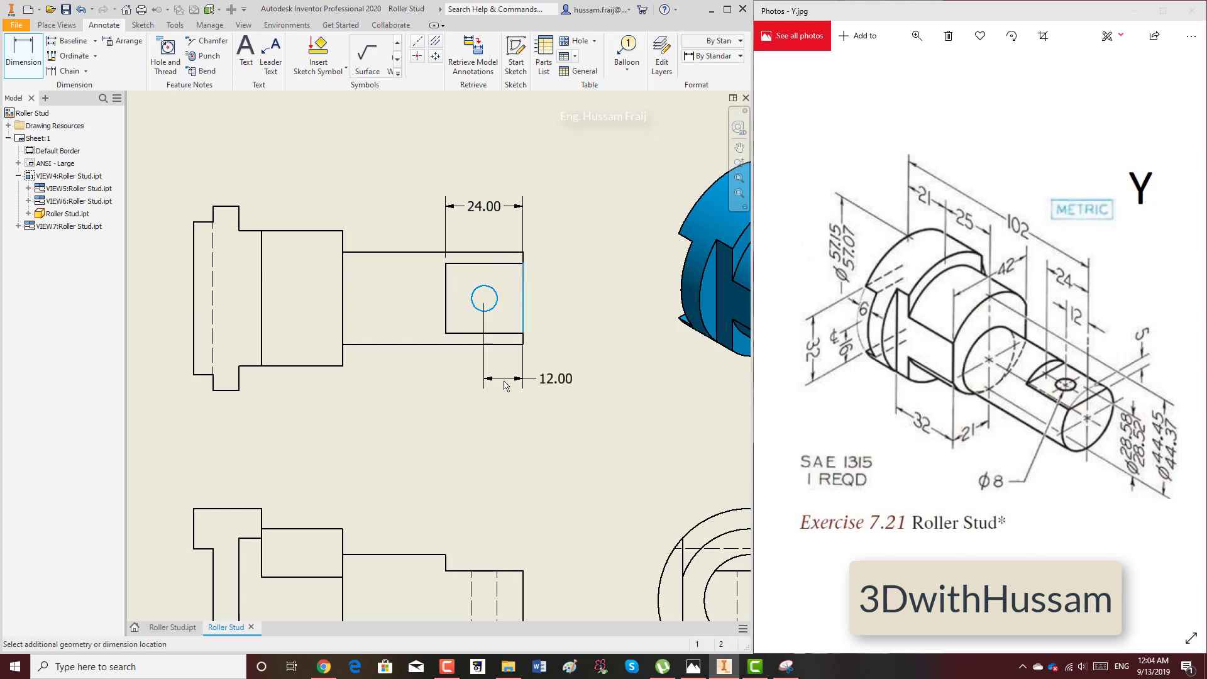
click(511, 380)
click(497, 296)
click(572, 263)
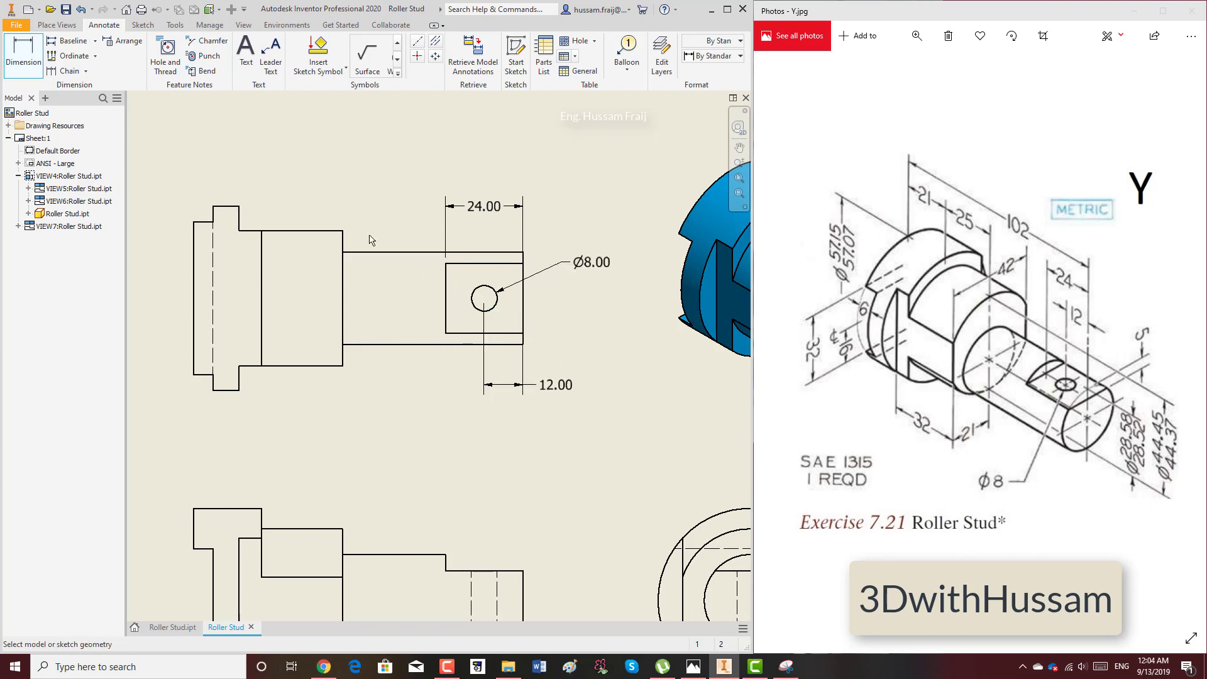
click(345, 239)
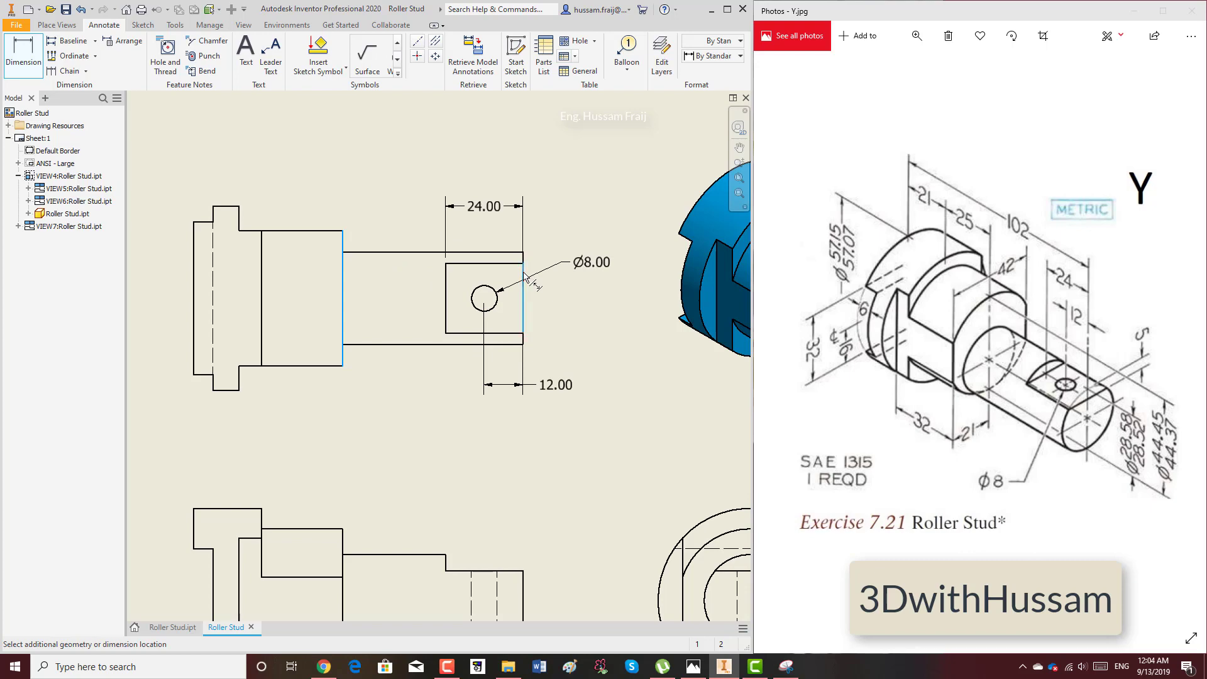
click(440, 180)
key(ctrl+z)
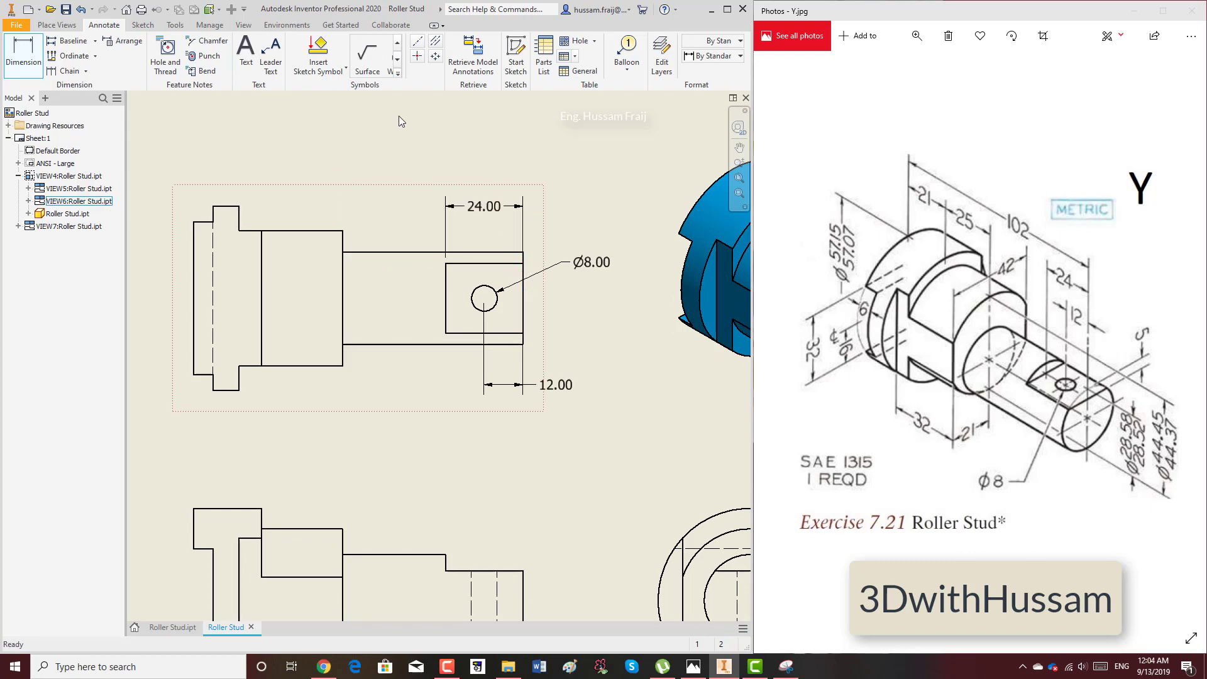
Step: Add 21.00 and 25.00 shoulder dimensions and the 102.00 overall length above the view
click(194, 239)
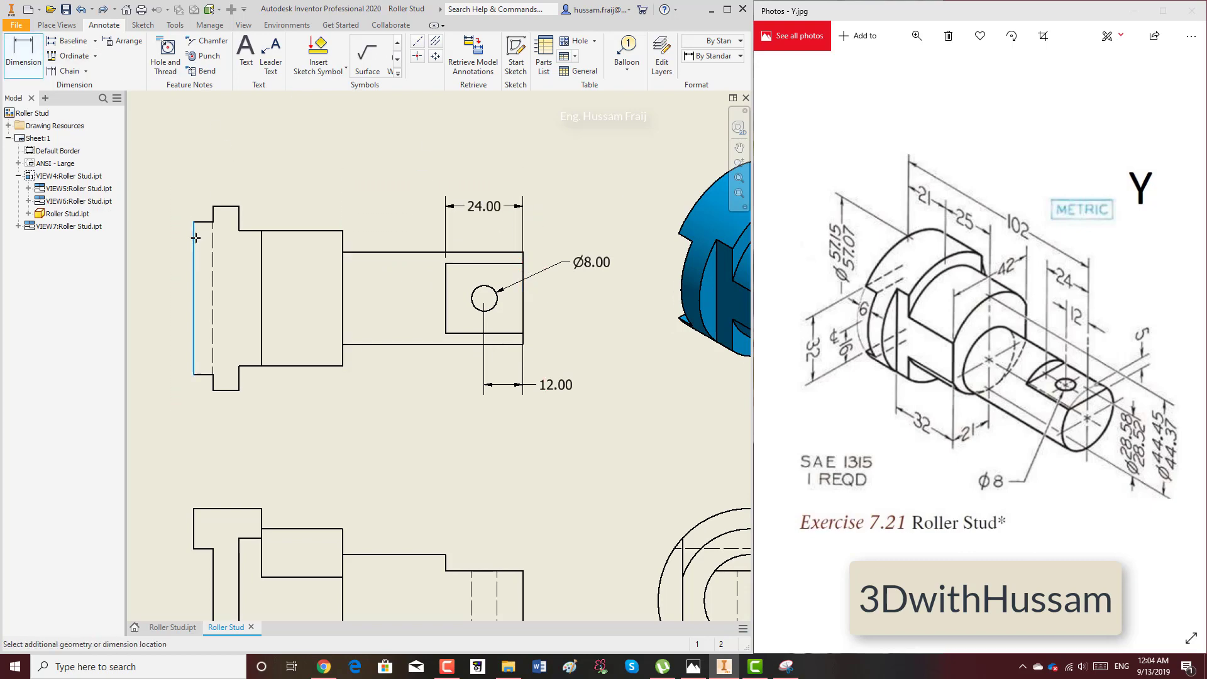
click(261, 255)
click(233, 157)
click(262, 251)
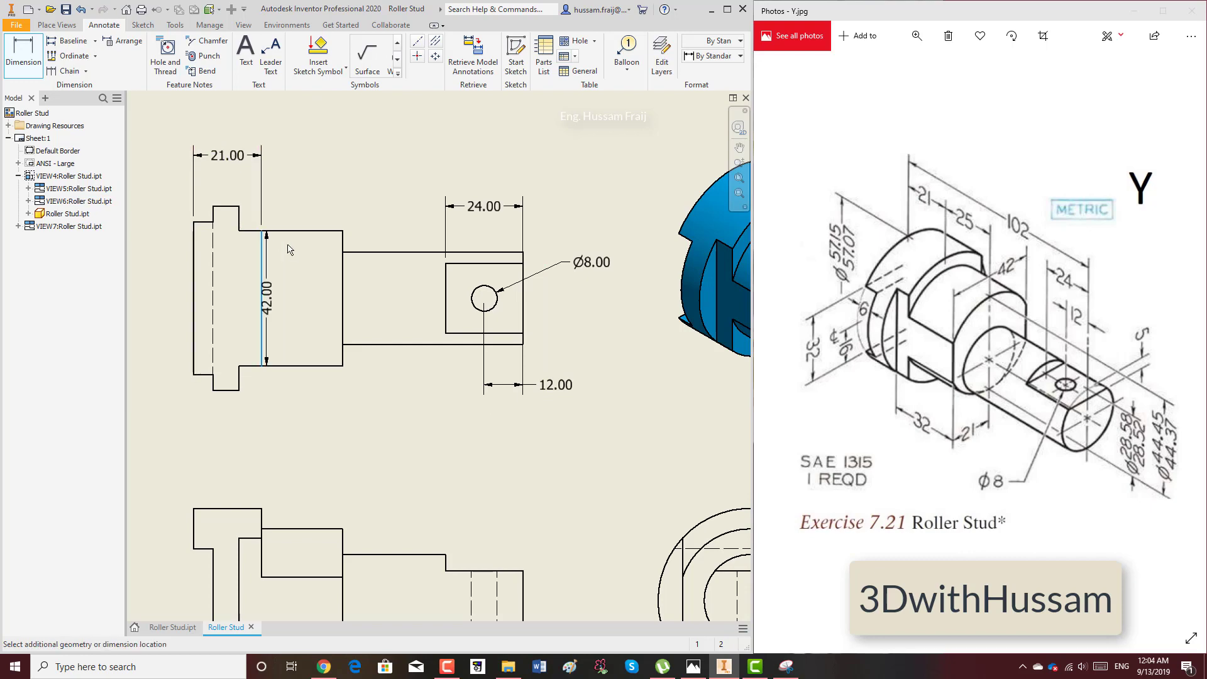
click(342, 296)
click(302, 157)
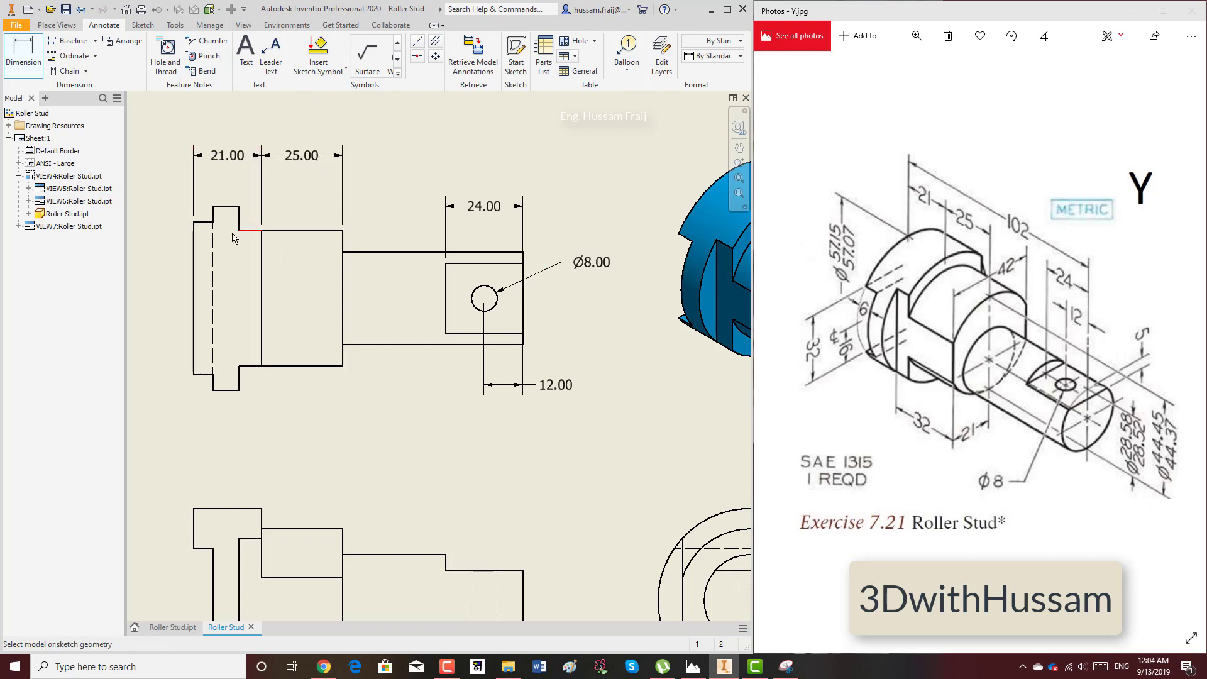
click(194, 264)
click(524, 280)
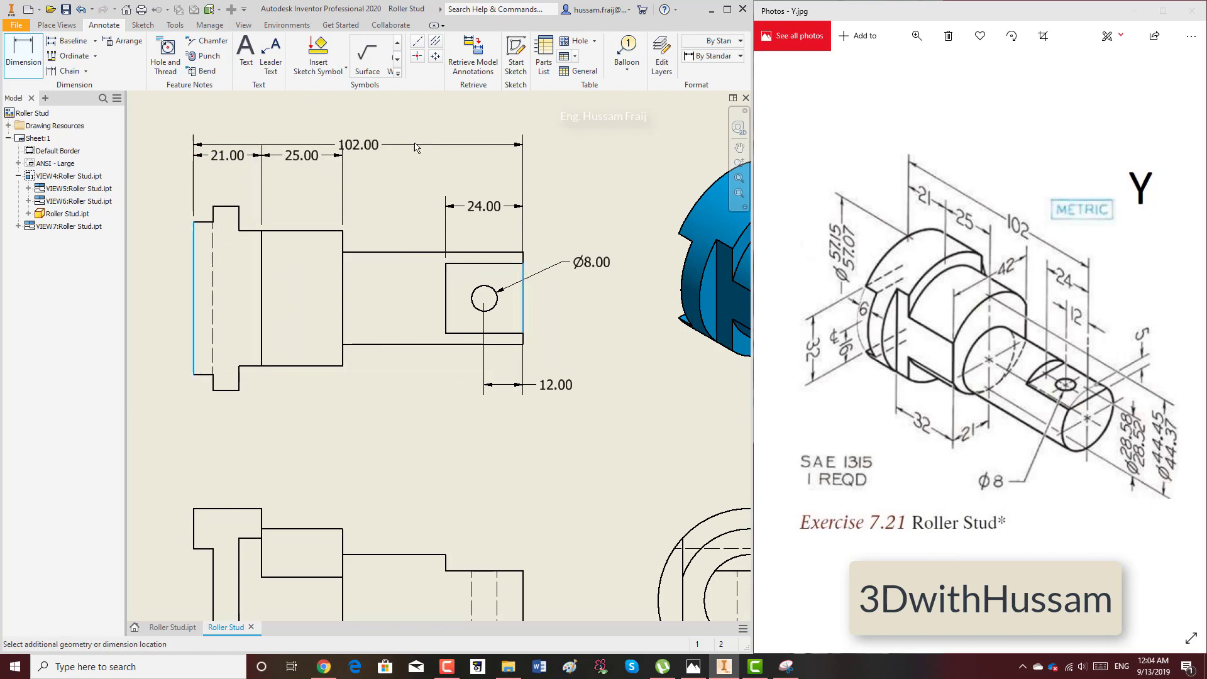
click(405, 106)
Step: Dimension the lower view's slot step as 6.00
scroll(420, 201, down, 2)
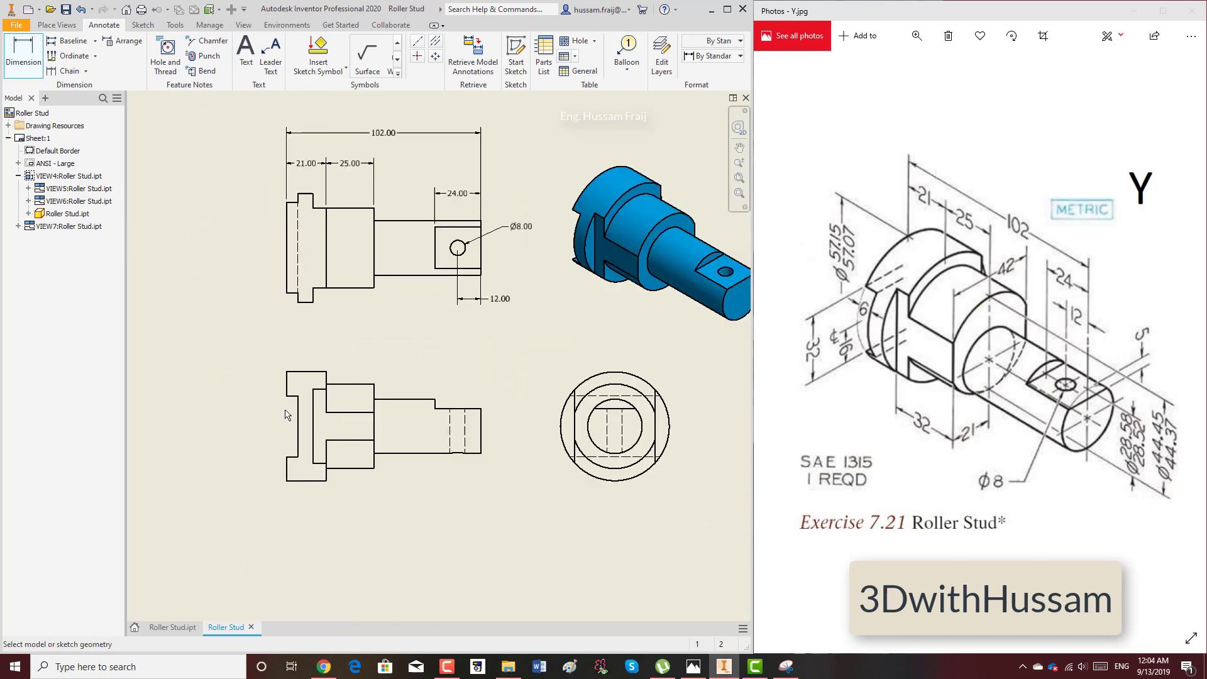
scroll(286, 414, up, 2)
click(292, 440)
click(270, 493)
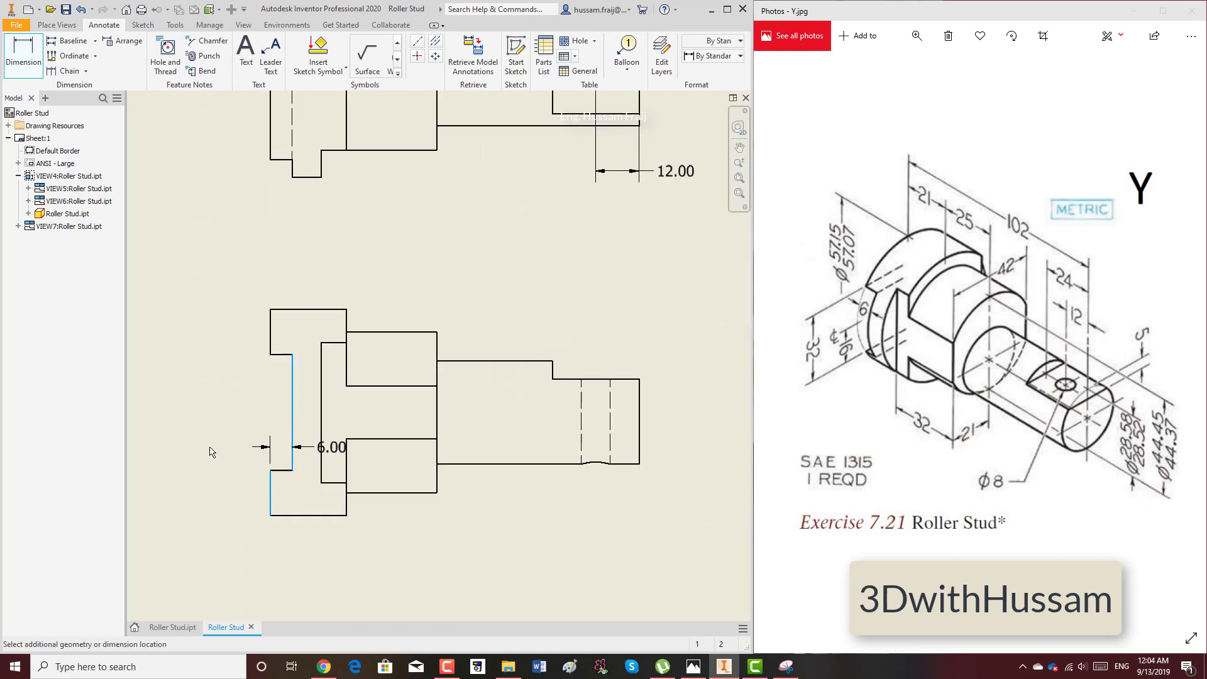
click(204, 451)
scroll(425, 422, down, 3)
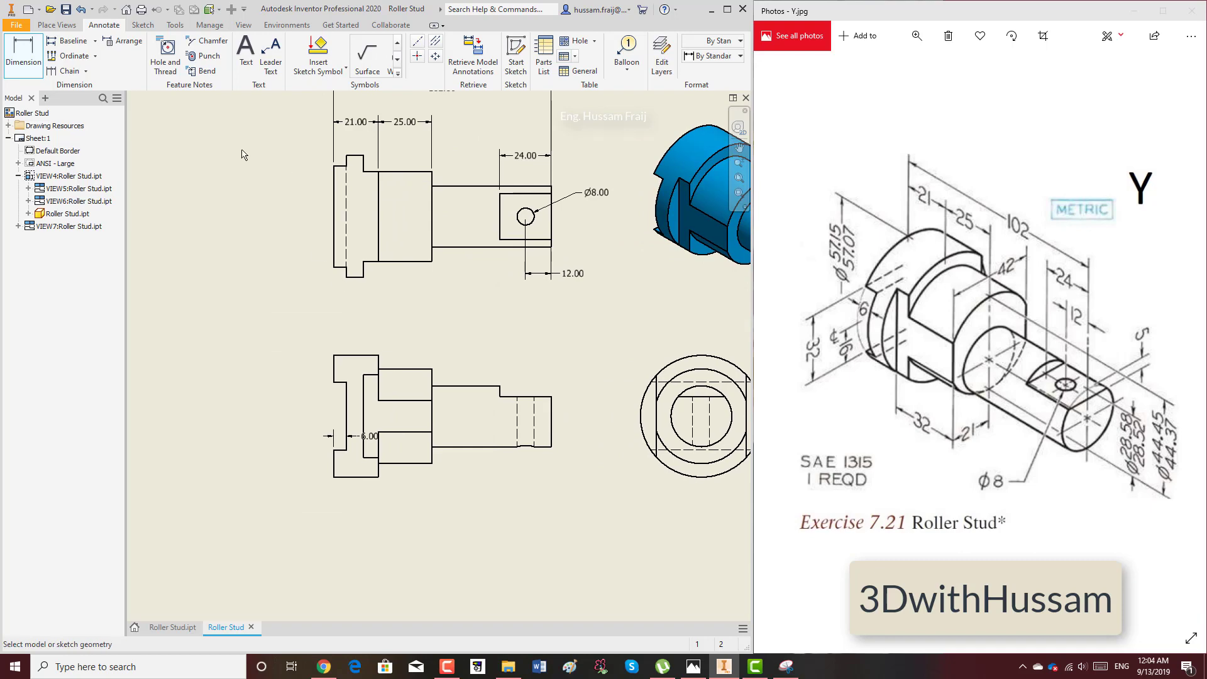
click(56, 25)
Step: Project an end view left of the upper view, styled Hidden Line Removed independent of base
click(45, 56)
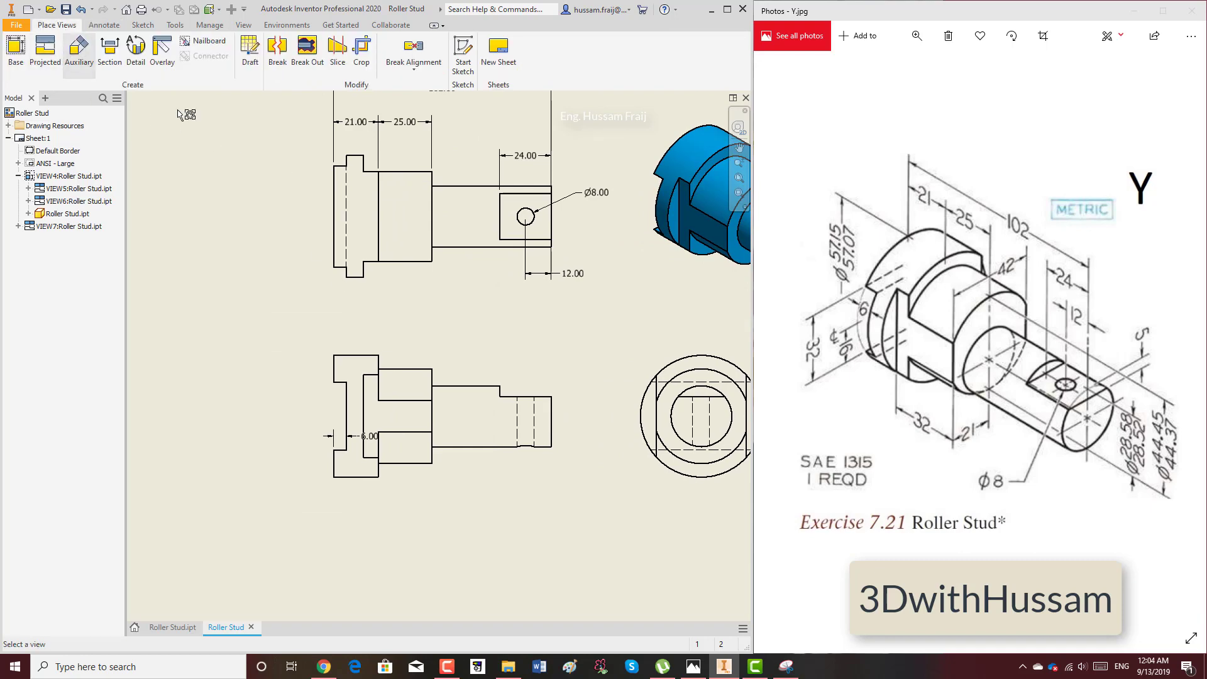
click(328, 194)
click(220, 216)
right_click(195, 211)
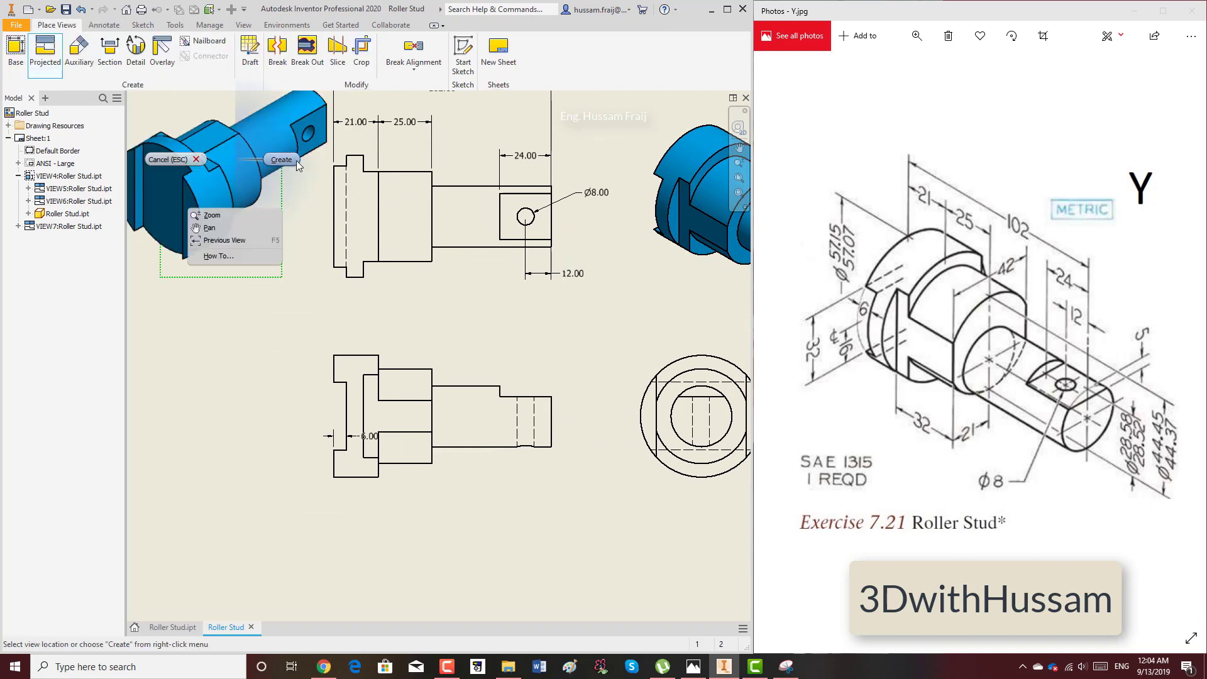
click(210, 217)
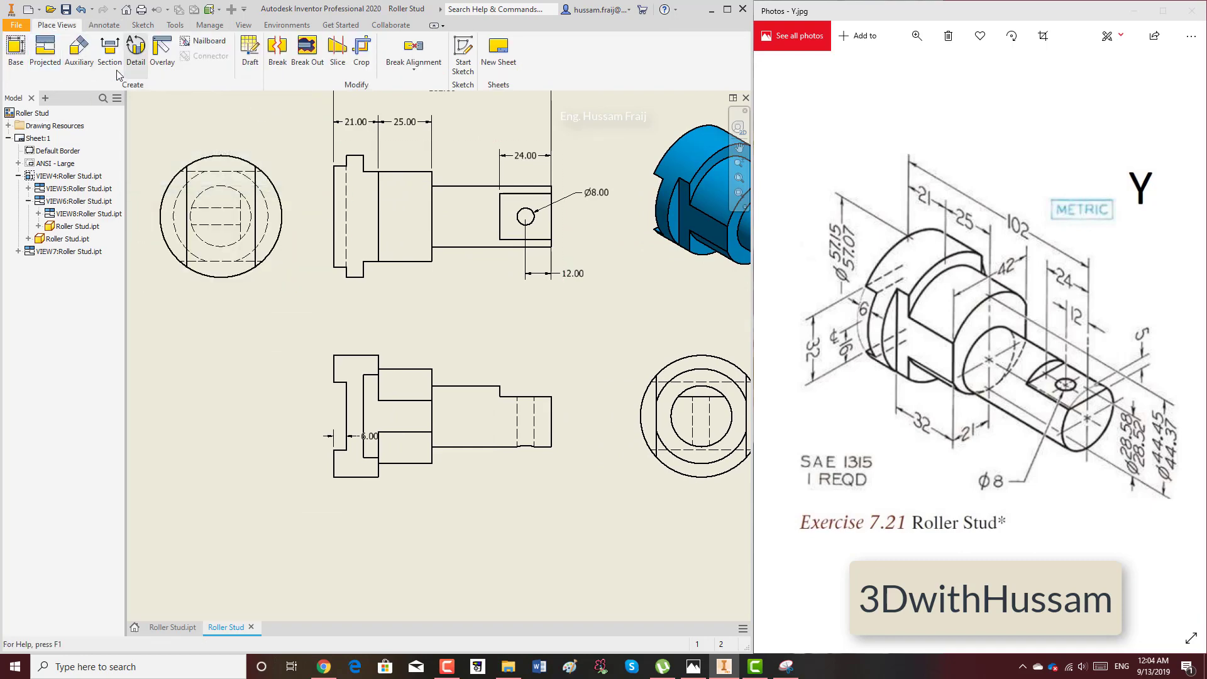
right_click(216, 165)
click(228, 201)
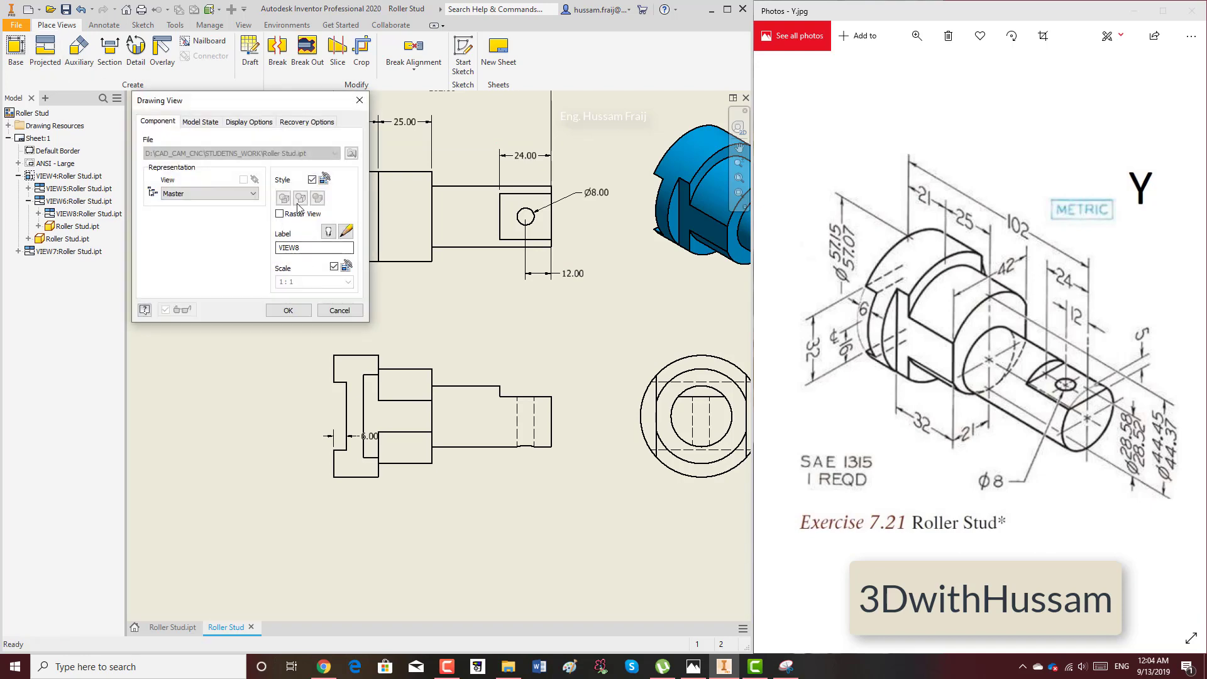
click(311, 181)
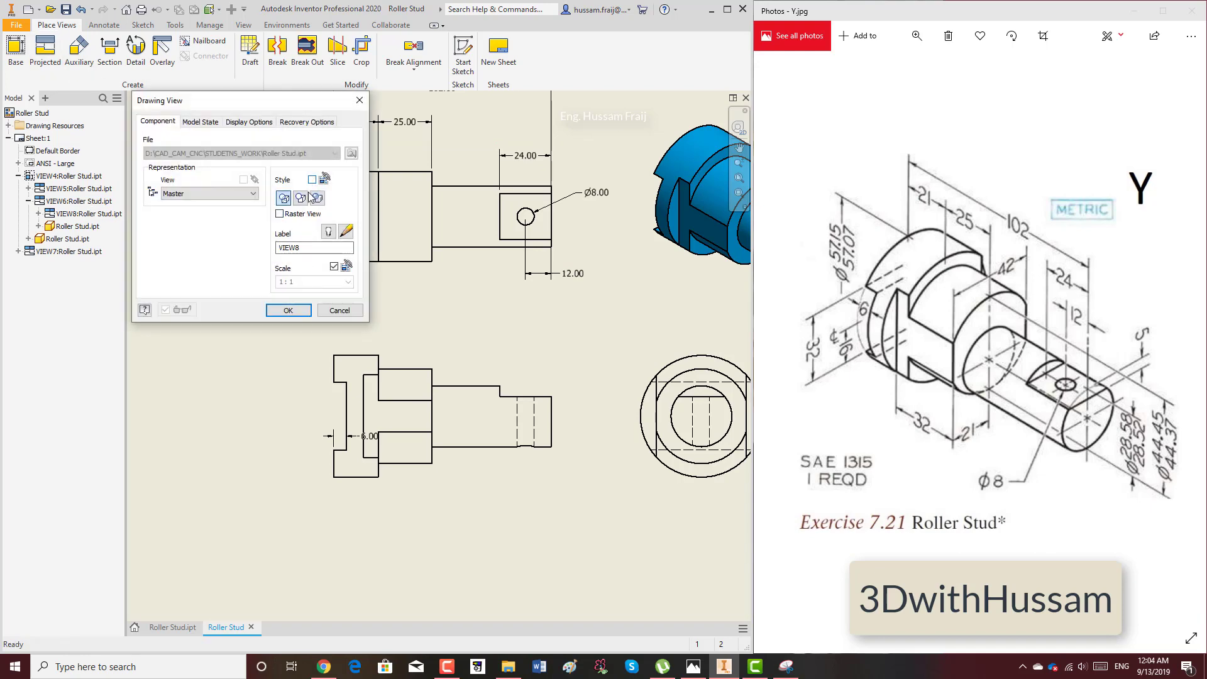
click(302, 199)
click(288, 310)
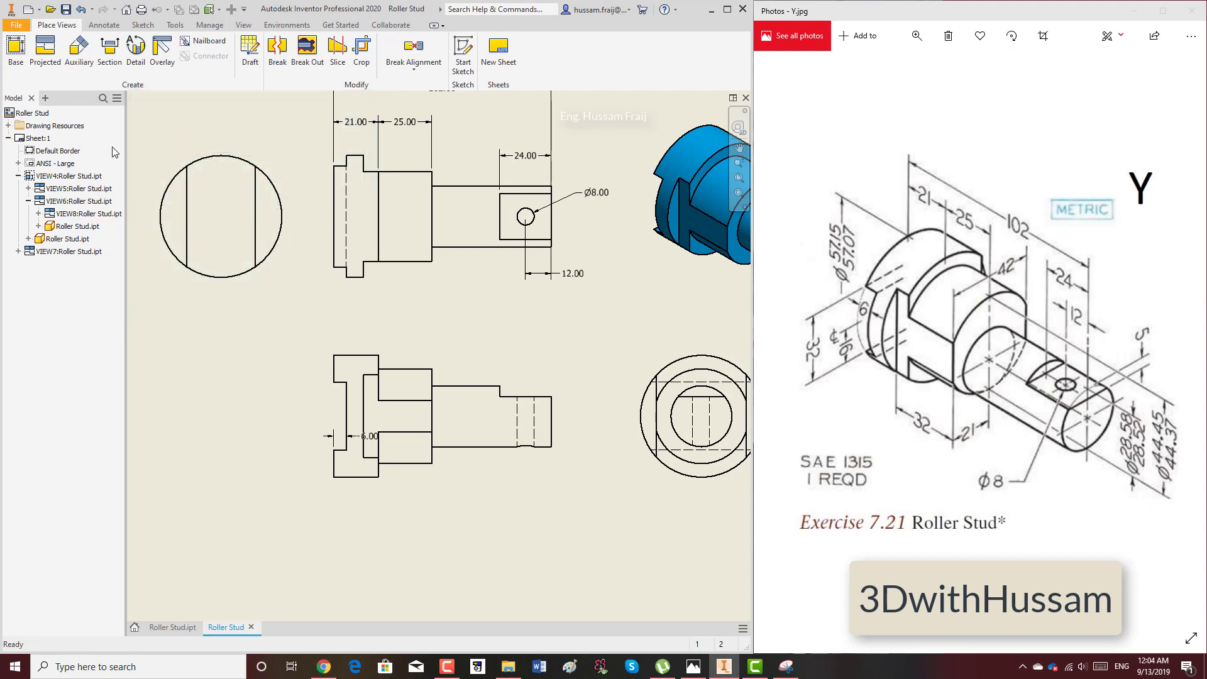
Step: Dimension the end view's width as 32.00 below the circle
click(104, 25)
click(23, 54)
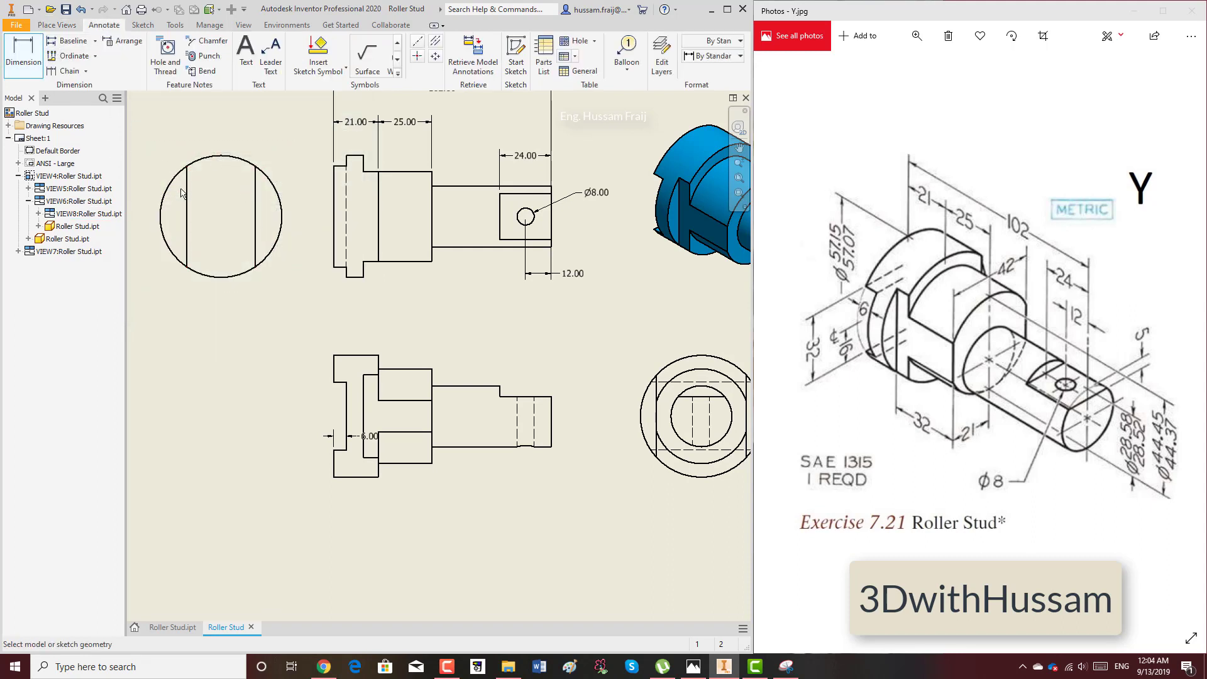
click(186, 193)
click(255, 201)
click(263, 315)
scroll(228, 303, up, 2)
scroll(348, 380, down, 3)
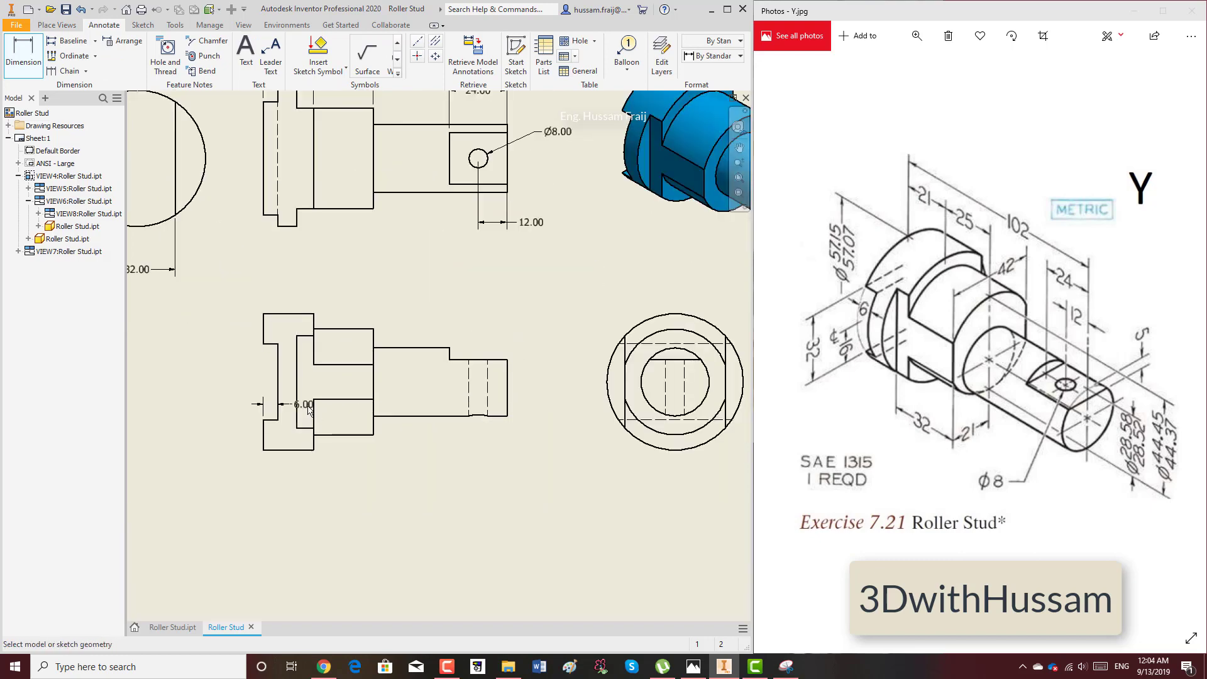
right_click(348, 379)
click(366, 381)
Step: Move the 6.00 dimension left and add a 5.00 step dimension on the lower view
drag(305, 404, 225, 393)
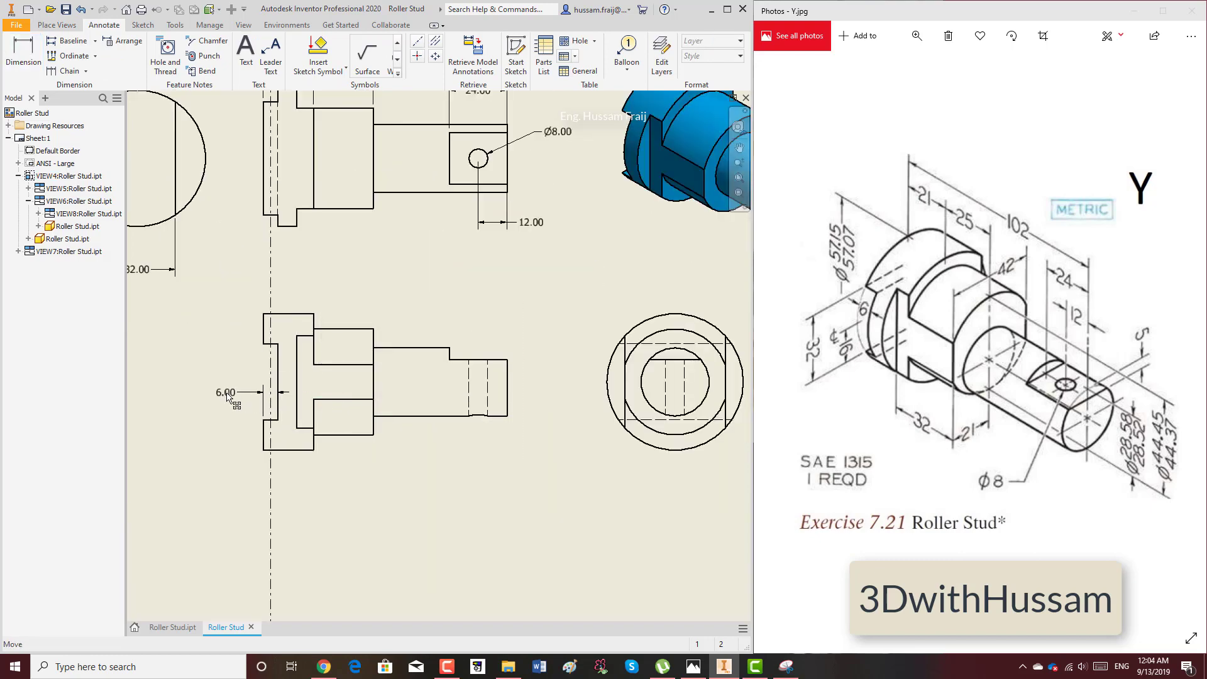
click(40, 61)
scroll(376, 355, up, 3)
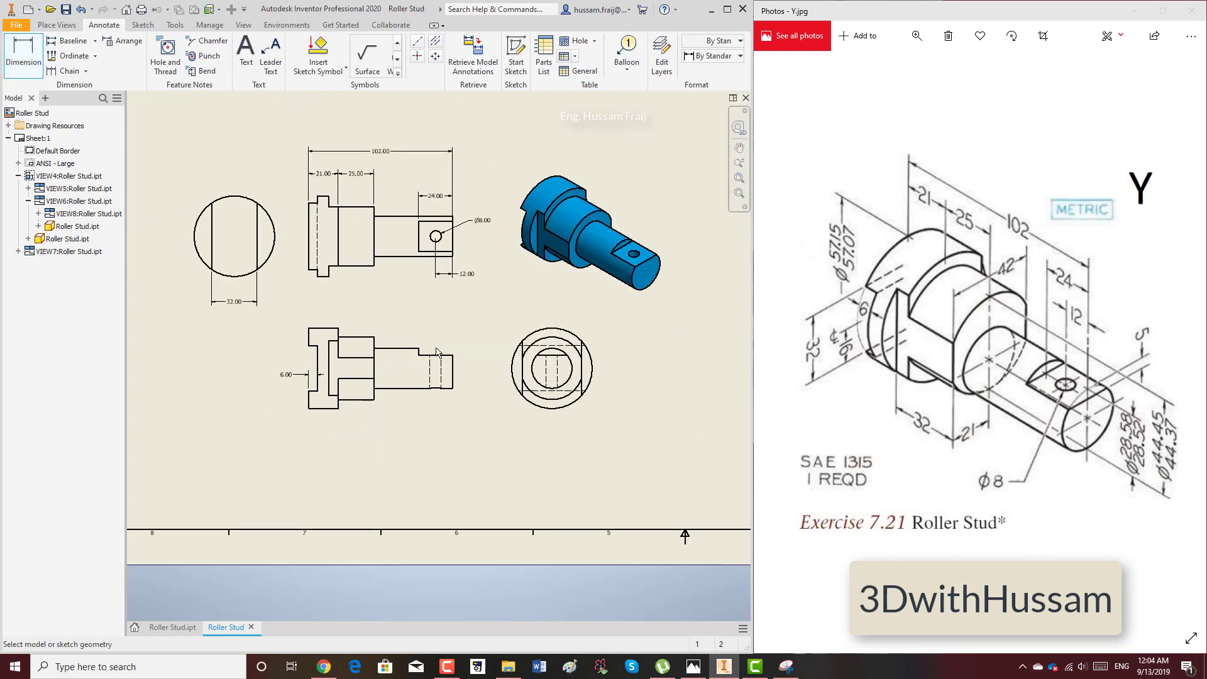
scroll(438, 352, down, 5)
click(366, 349)
click(398, 376)
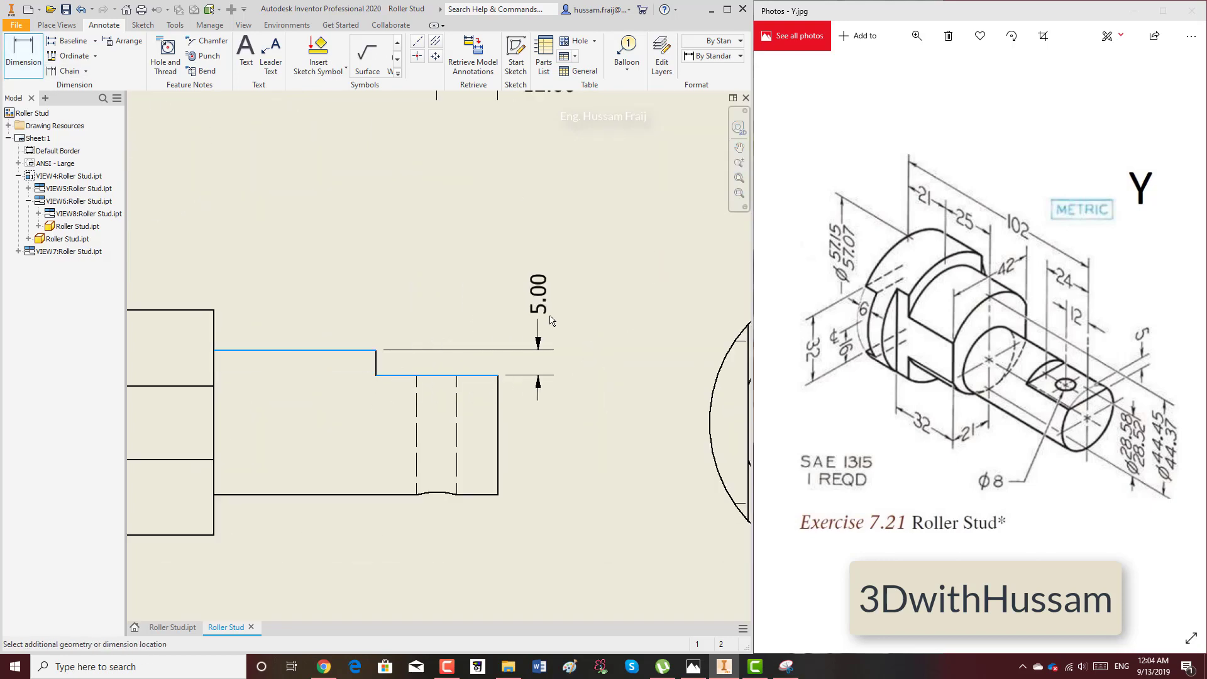
click(550, 321)
scroll(378, 281, up, 5)
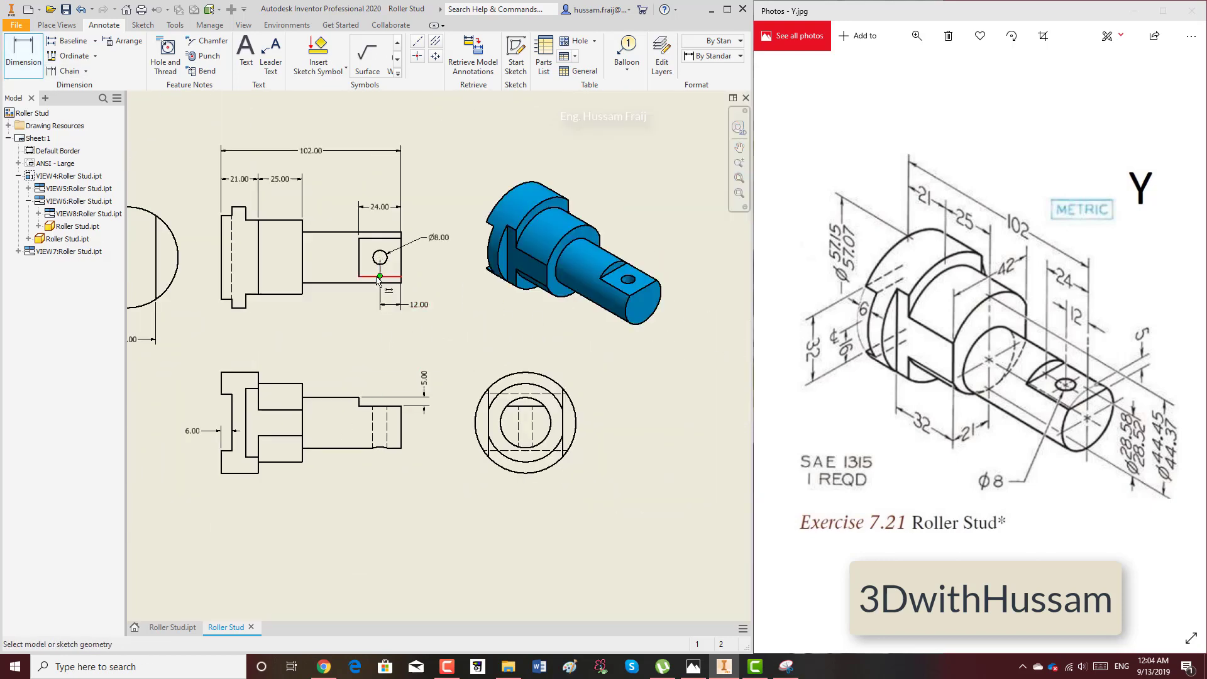